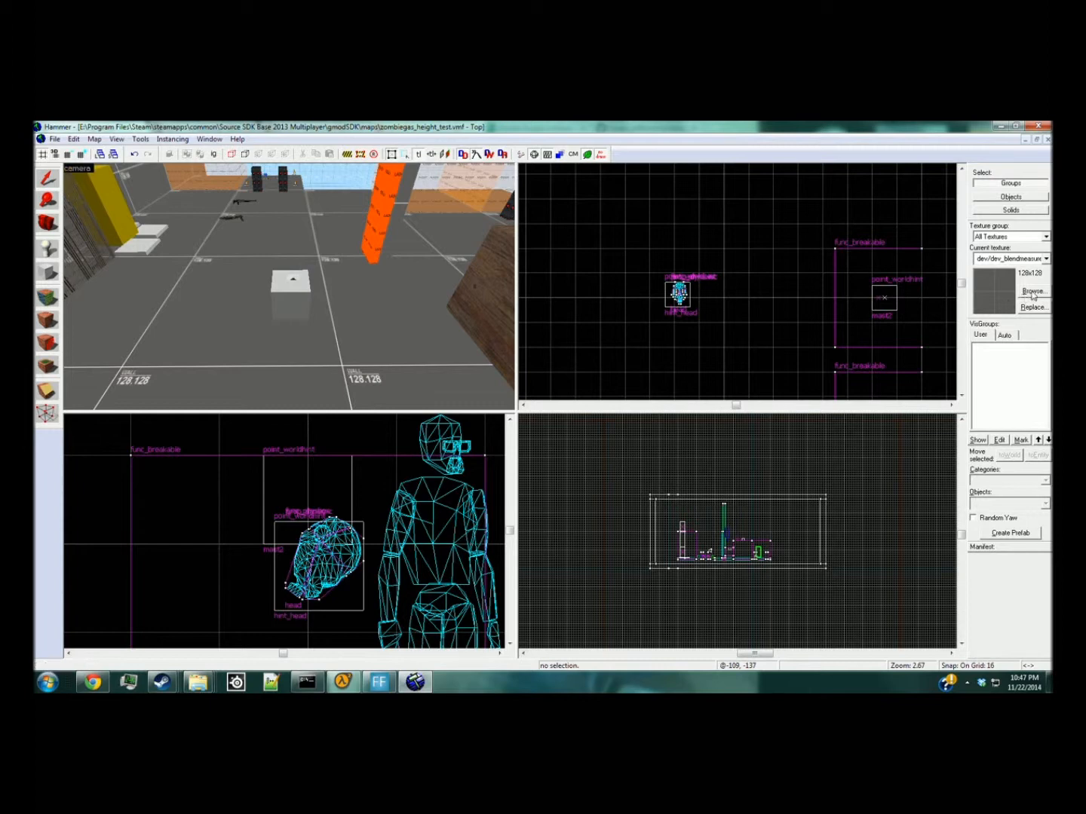
# Create a 64 × 64 × 16 unit block with the tools/toolstrigger texture, centred beneath the head prop.
pyautogui.click(1032, 293)
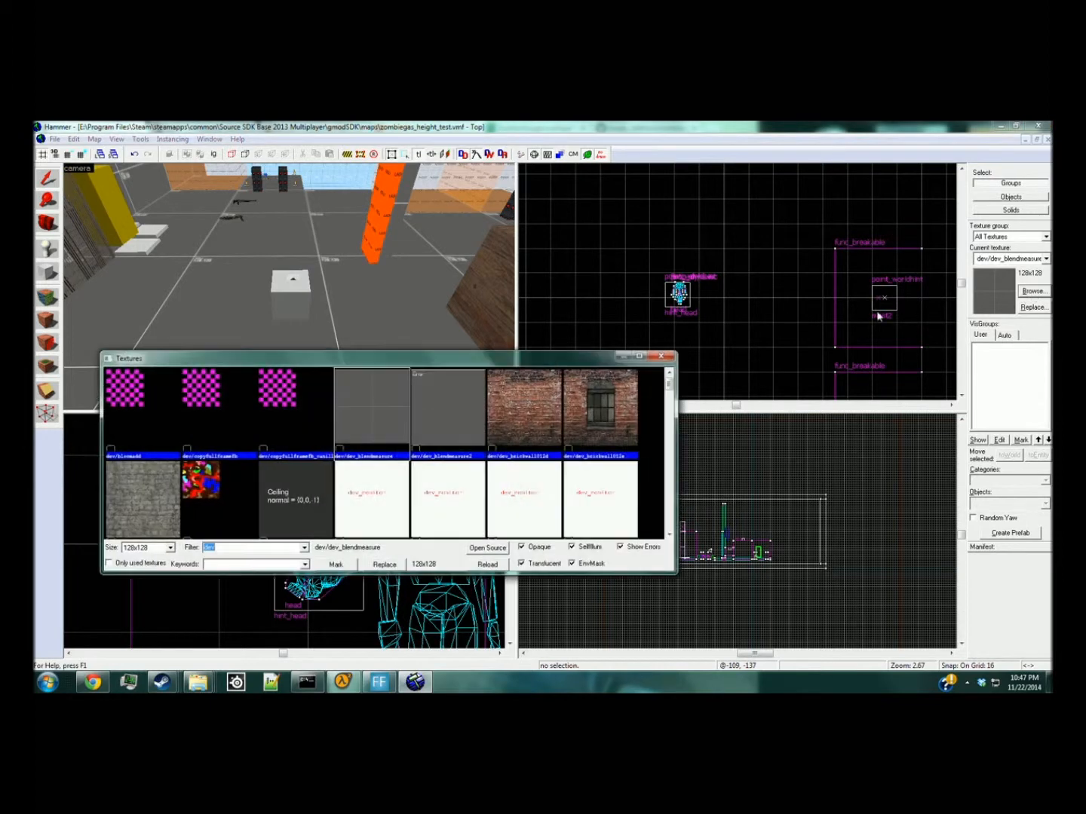
pyautogui.doubleClick(234, 426)
pyautogui.click(48, 273)
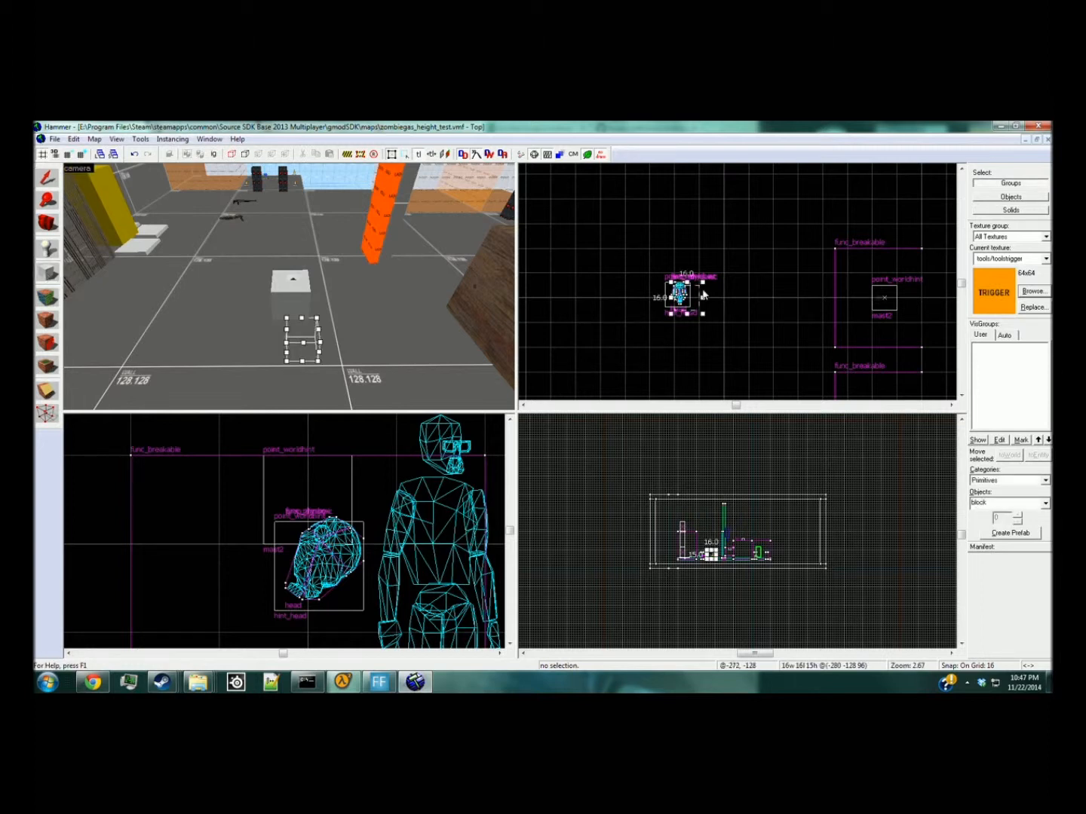
pyautogui.press('Escape')
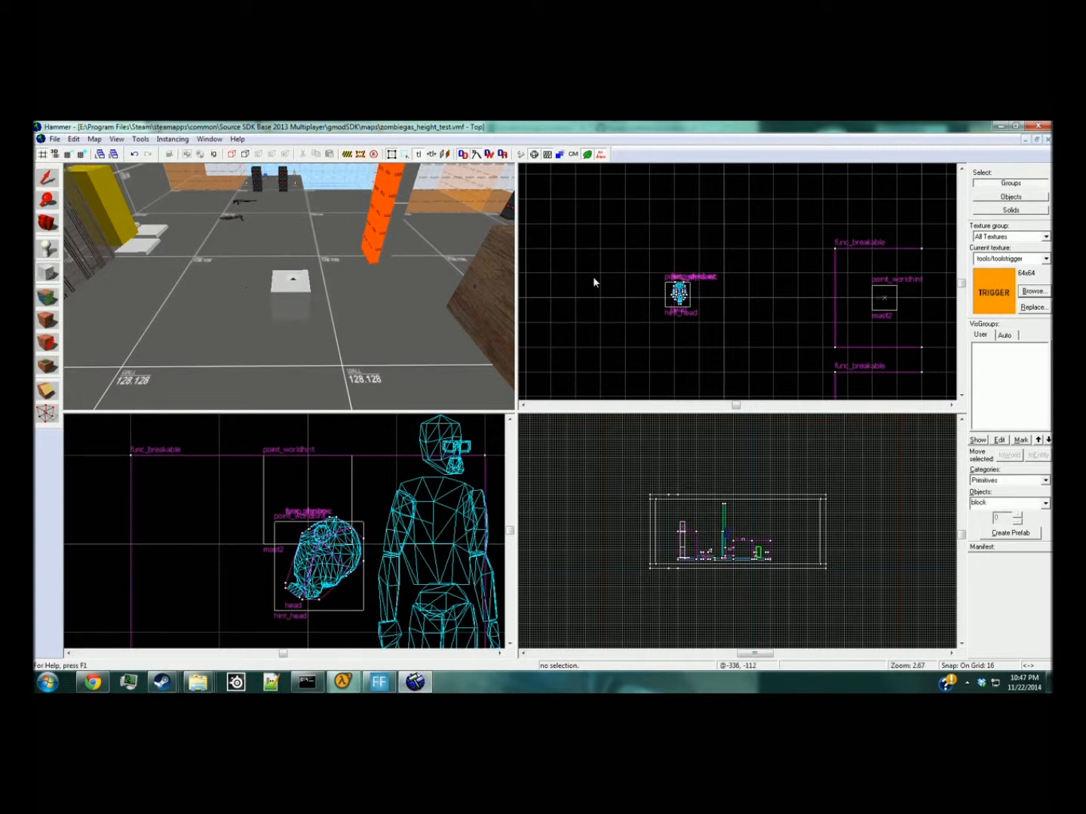
pyautogui.moveTo(631, 256); pyautogui.dragTo(728, 342)
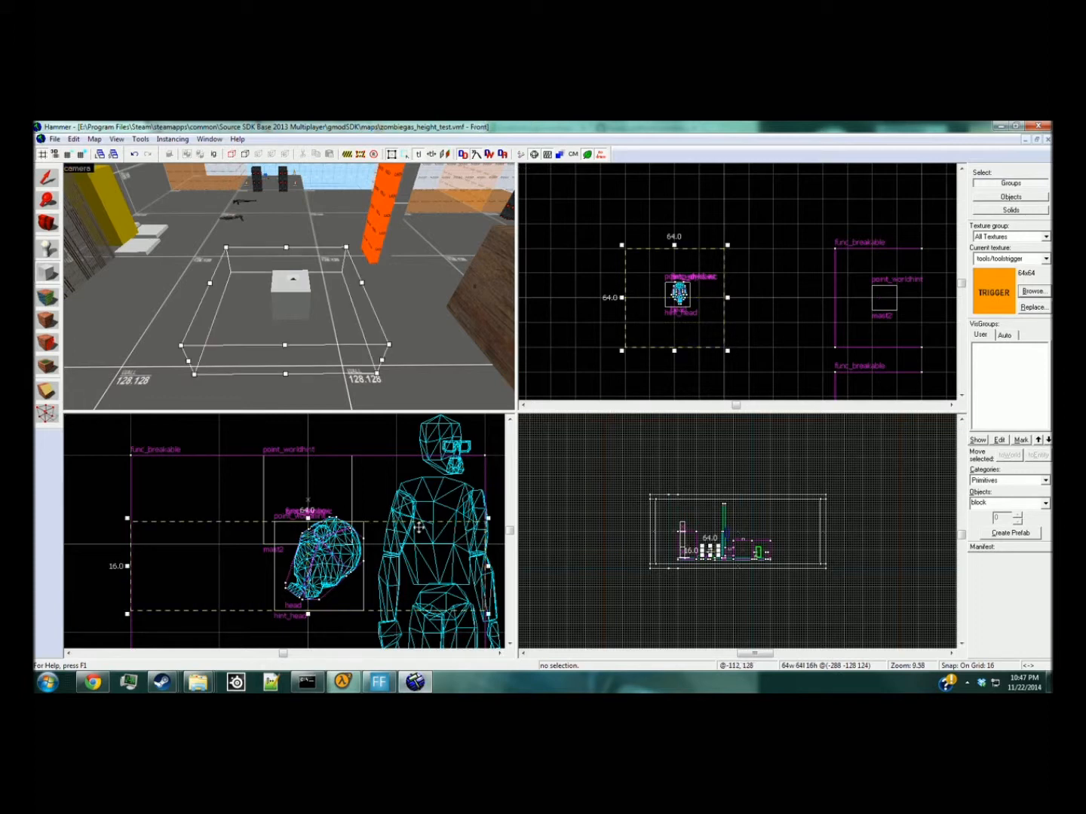
pyautogui.scroll(-4, 419, 528)
pyautogui.press('Return')
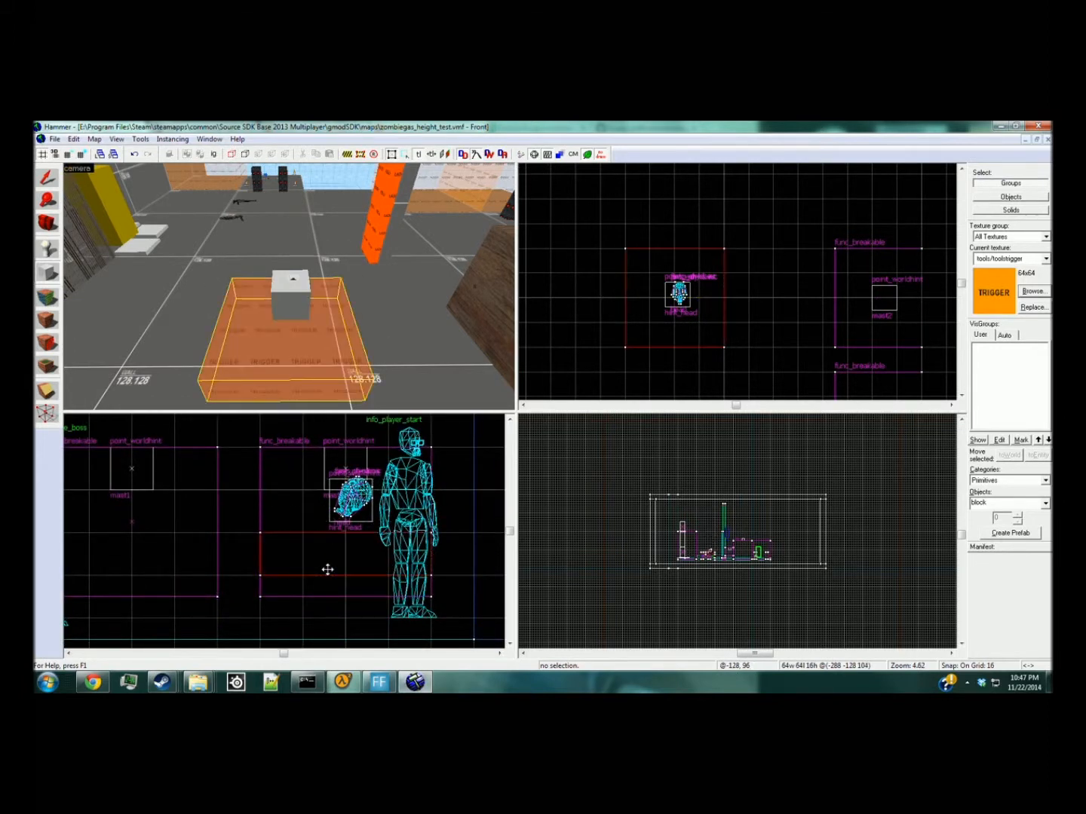
# Tie the trigger block to a trigger_teleport entity and name it teleport_ent.
pyautogui.hotkey('shift', 's')
pyautogui.hotkey('ctrl', 't')
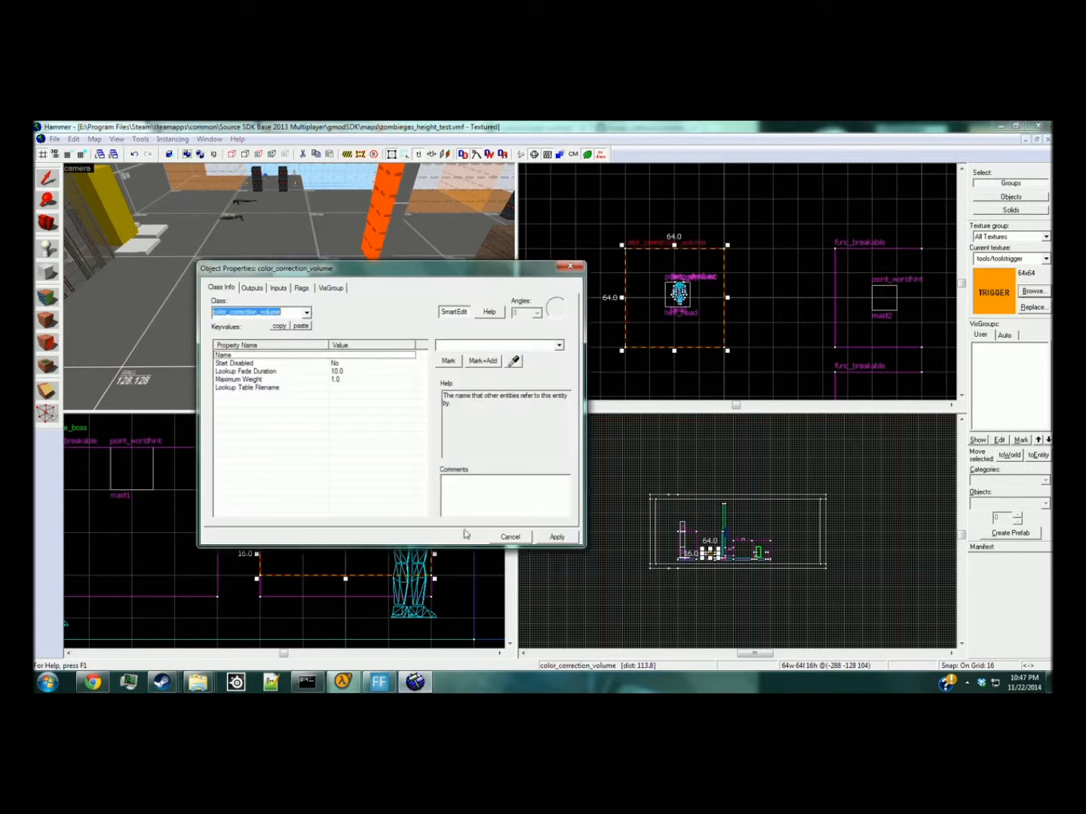
pyautogui.write('trigger_telepo')
pyautogui.press('Return')
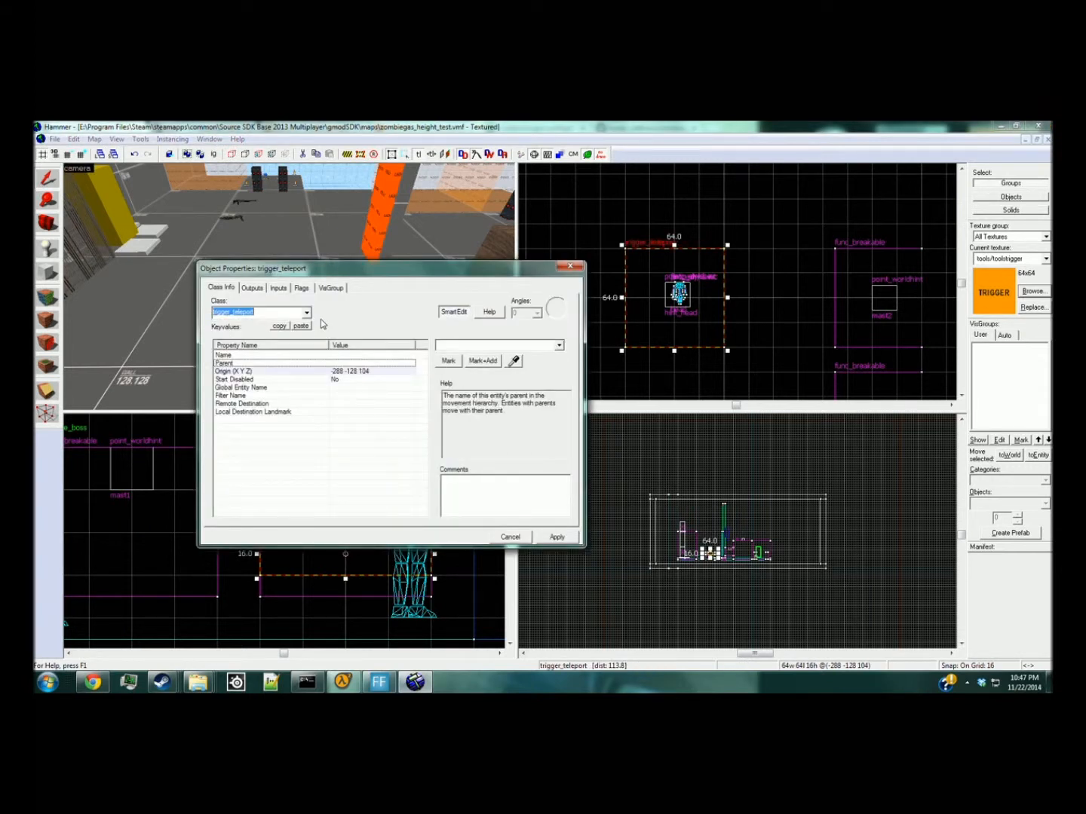
pyautogui.click(351, 355)
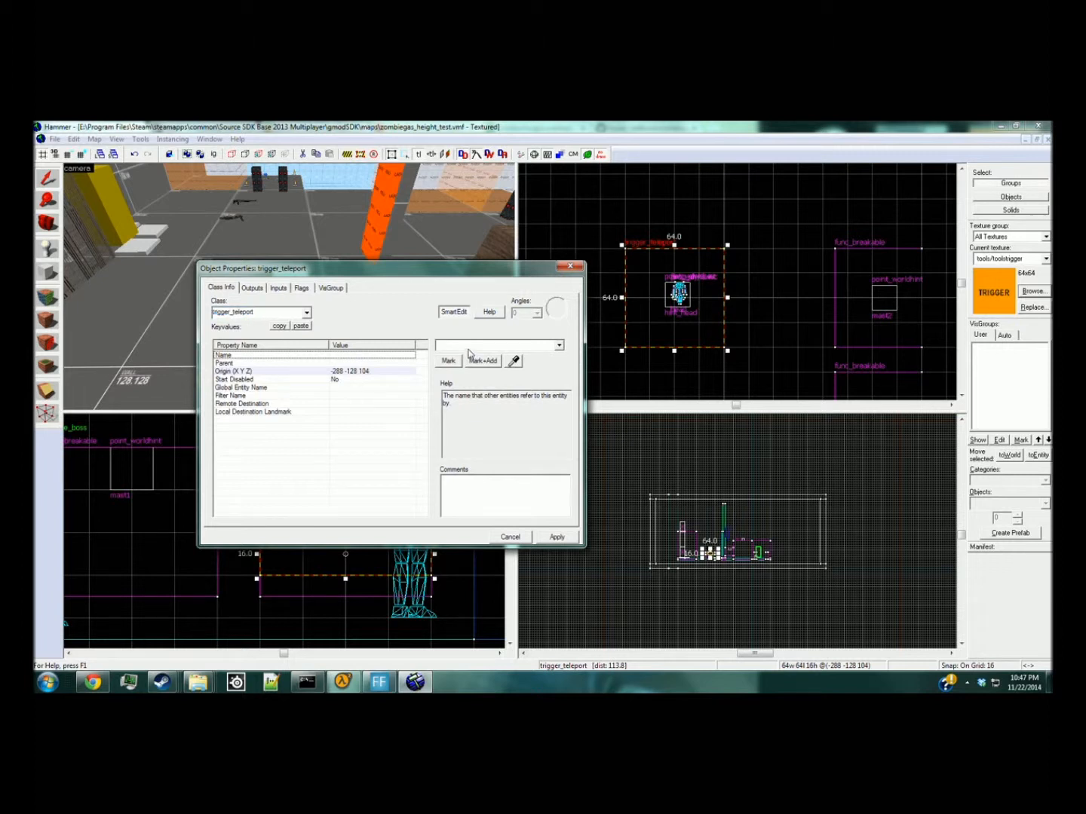
pyautogui.write('teleport_')
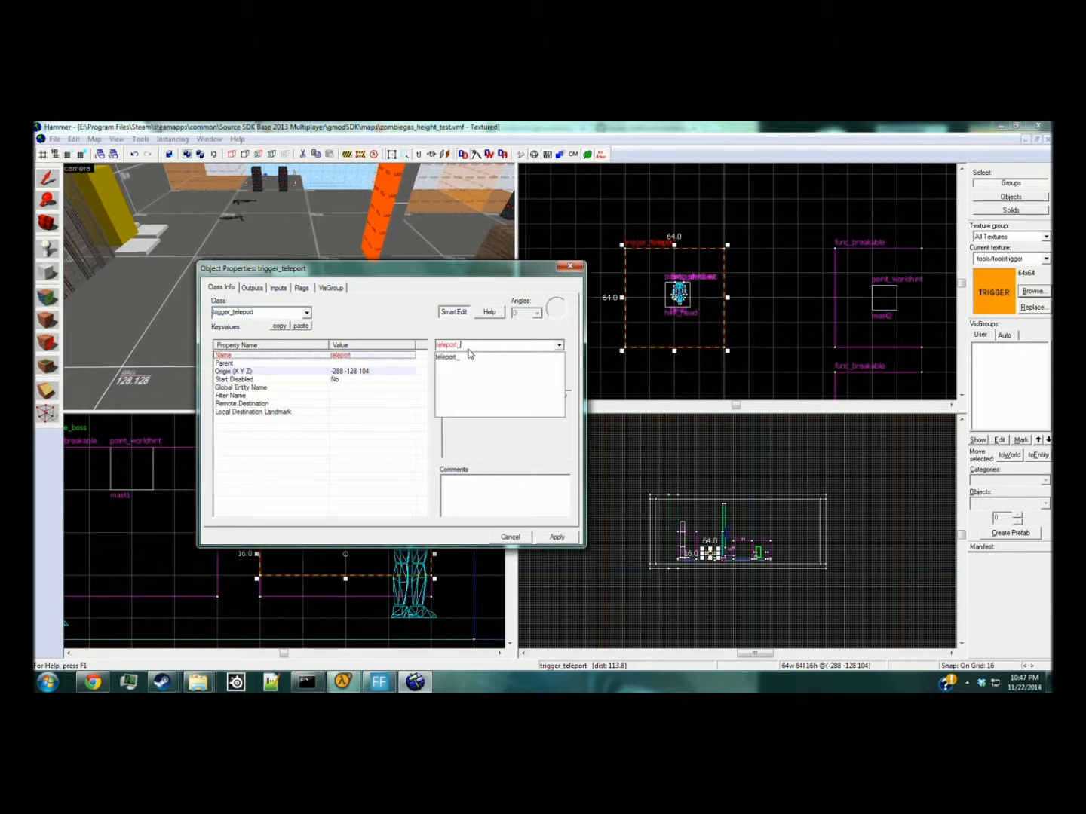
pyautogui.click(468, 354)
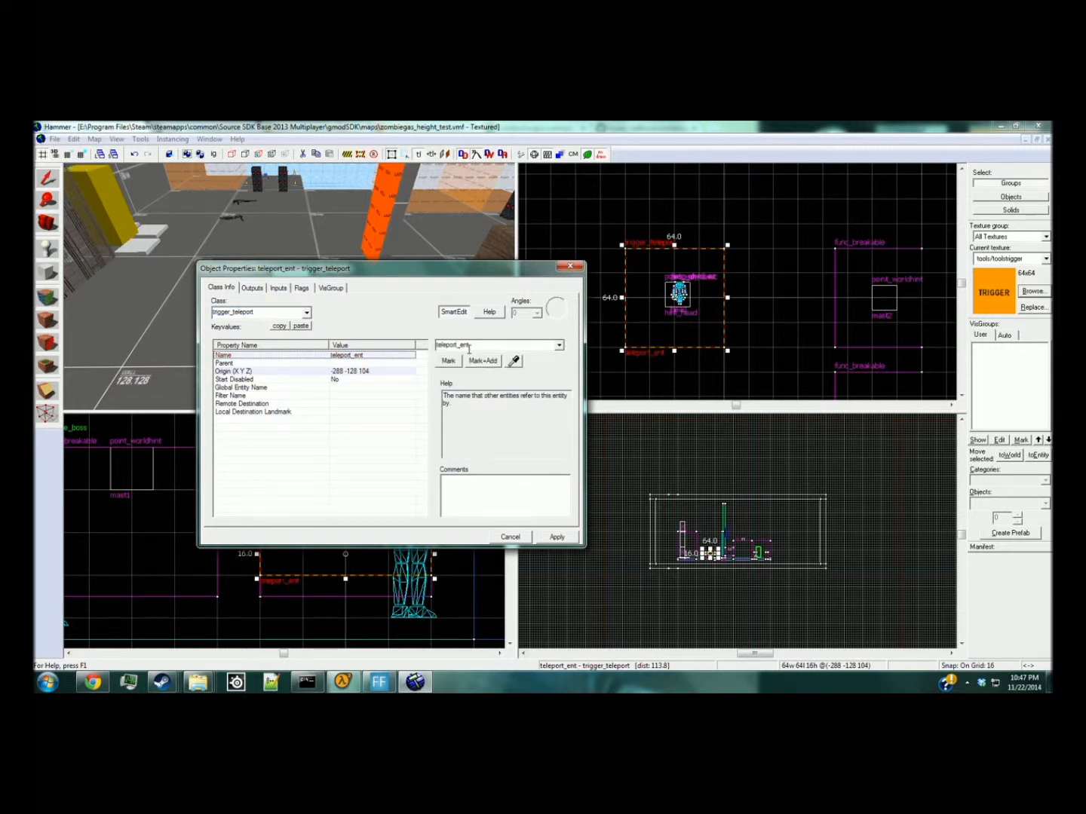
# Enable the Physics Objects flag on the teleport trigger, apply it and close the properties.
pyautogui.click(302, 288)
pyautogui.moveTo(287, 277); pyautogui.dragTo(512, 311)
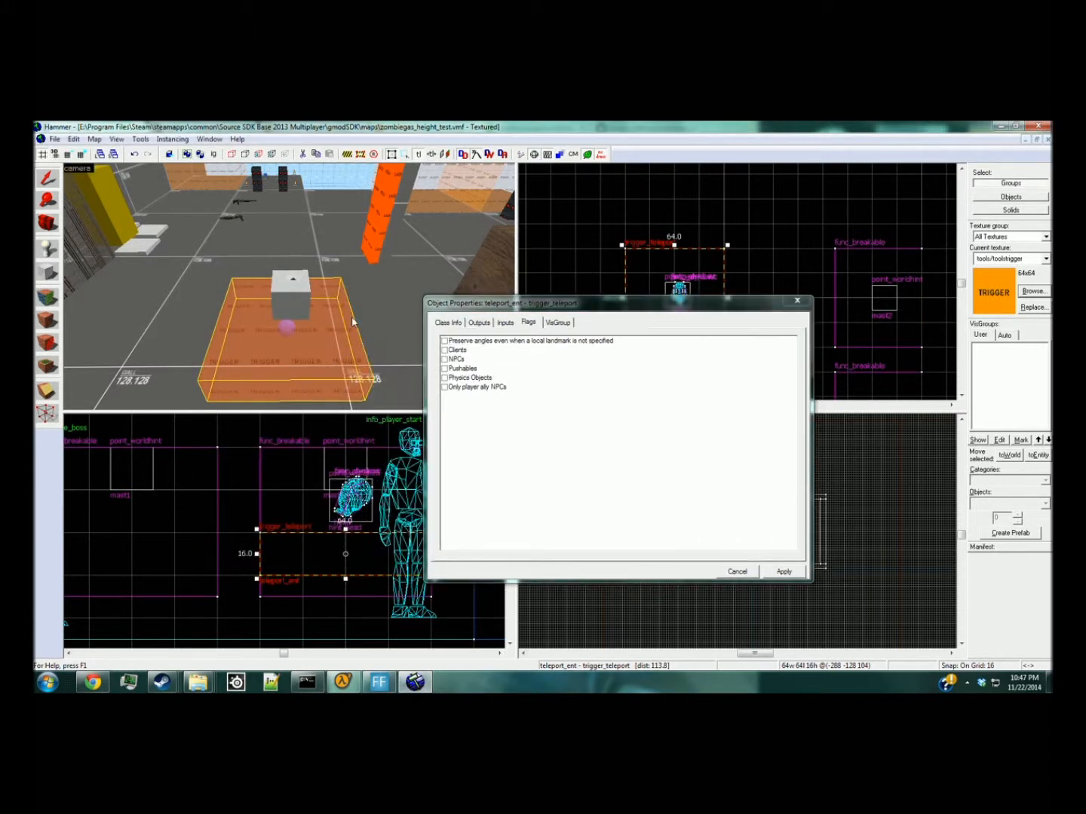
pyautogui.click(455, 351)
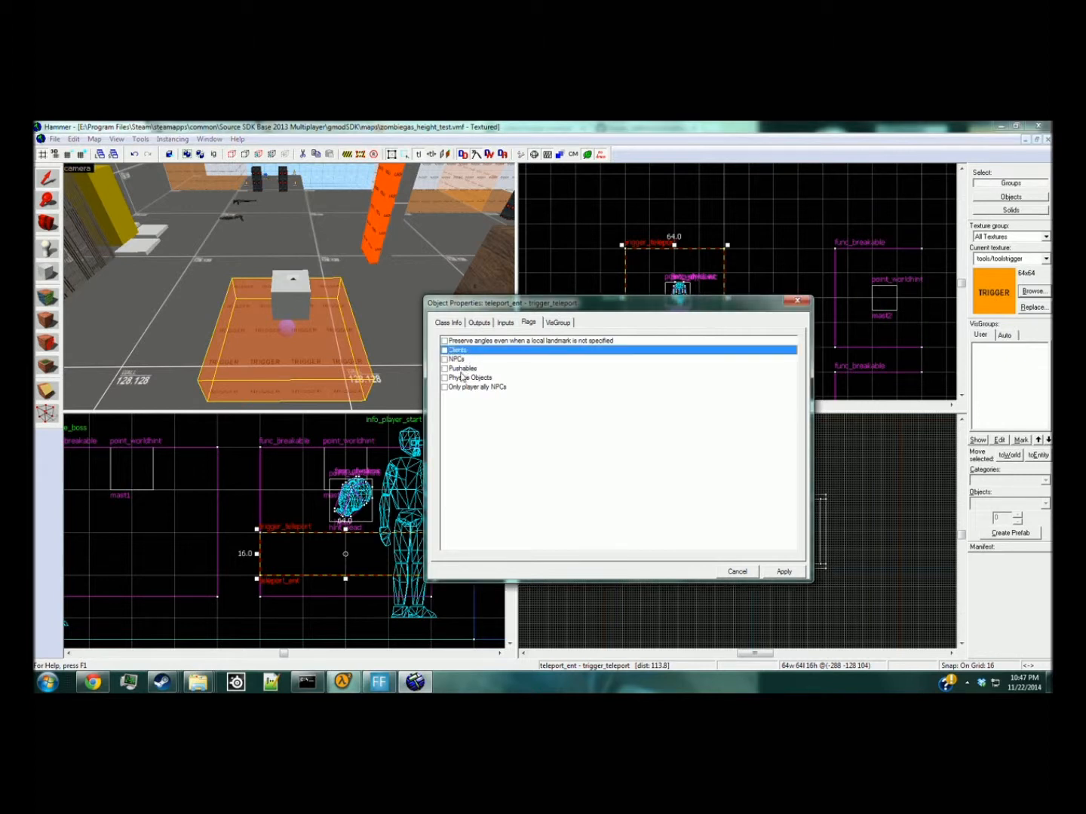
pyautogui.click(466, 378)
pyautogui.click(444, 378)
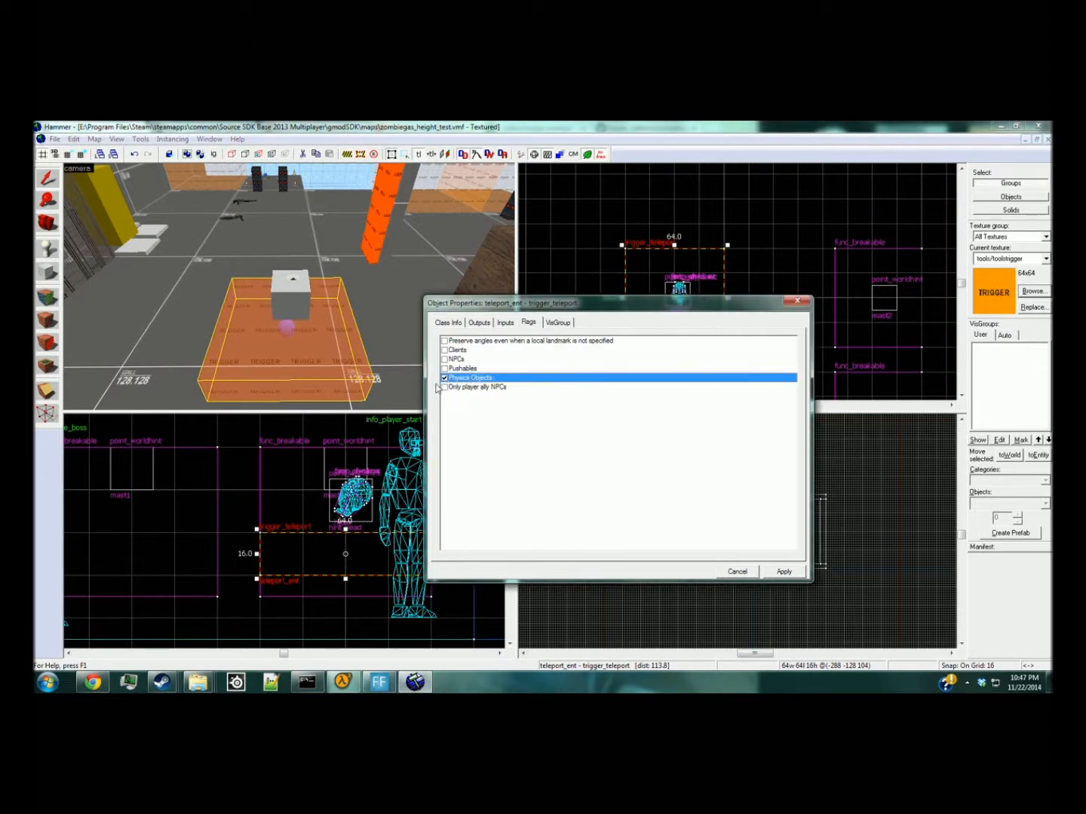
pyautogui.click(784, 571)
pyautogui.click(735, 572)
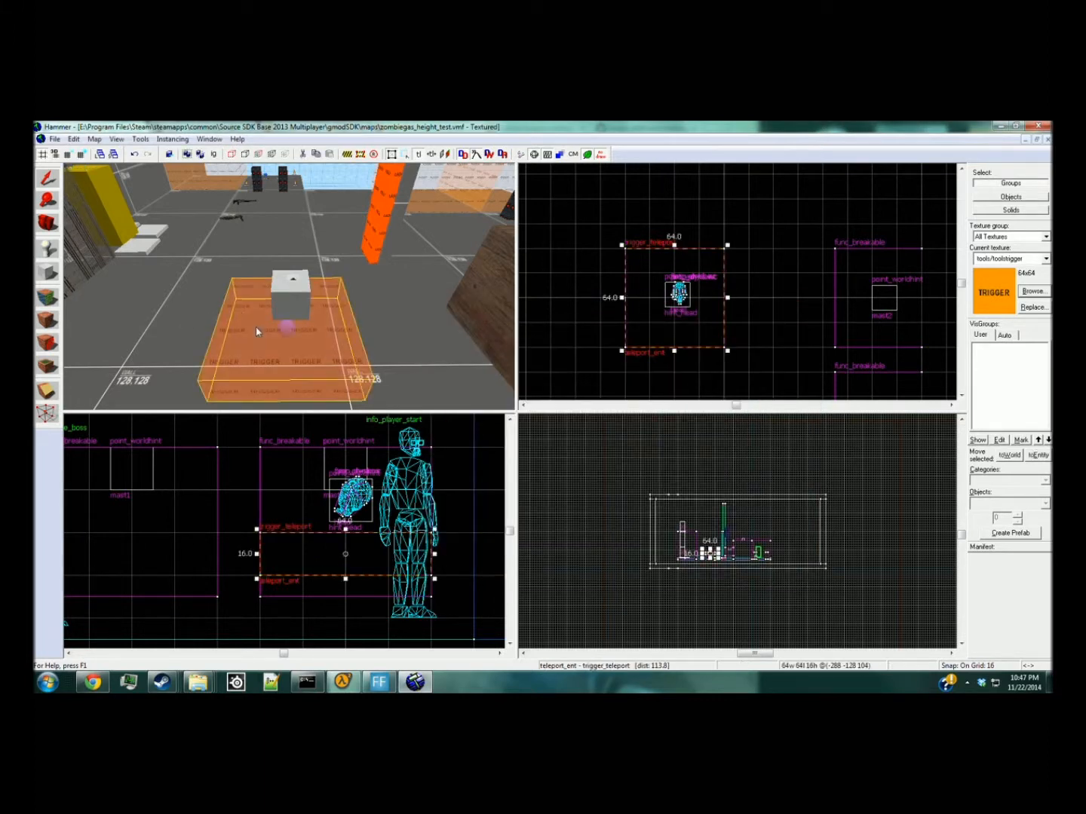
# Shrink the teleport trigger's footprint to 32 × 32 units around the head and deselect it.
pyautogui.scroll(1, 648, 275)
pyautogui.moveTo(622, 246); pyautogui.dragTo(647, 271)
pyautogui.click(187, 280)
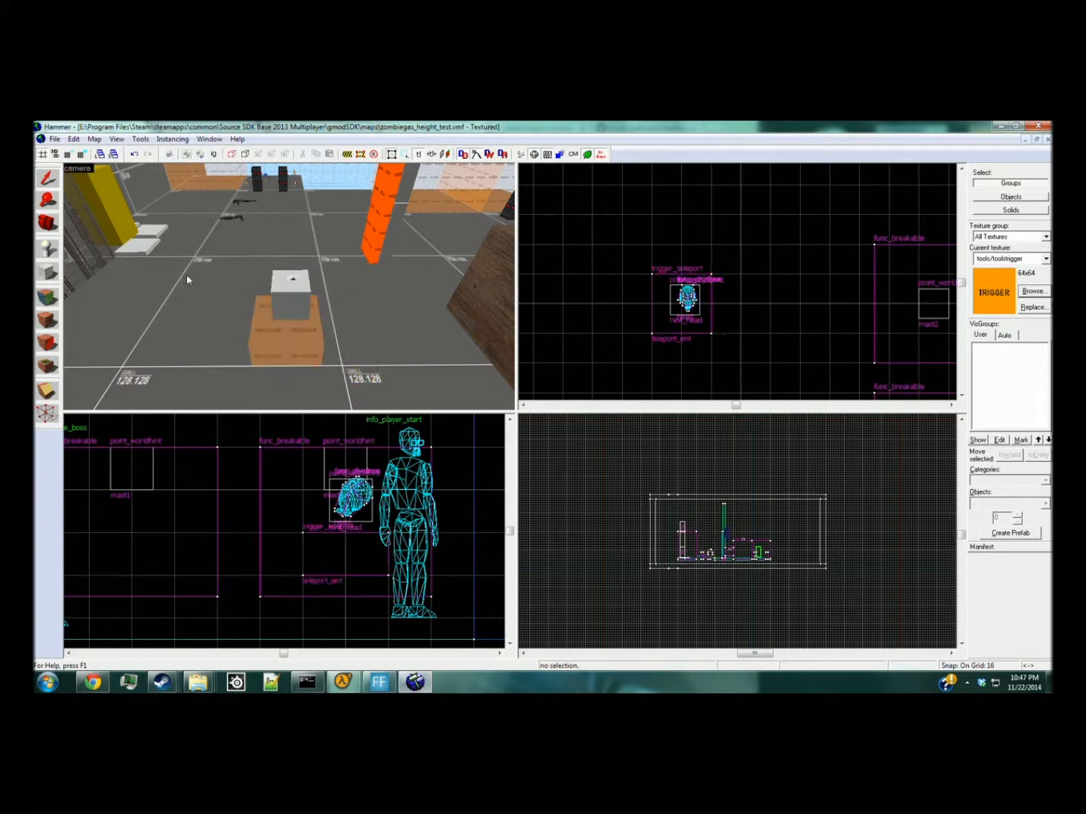
# Create a 32 × 32 × 16 unit block beside the teleport trigger with the dev/dev_measurecrate01 texture, found by filtering for dev.
pyautogui.click(1033, 291)
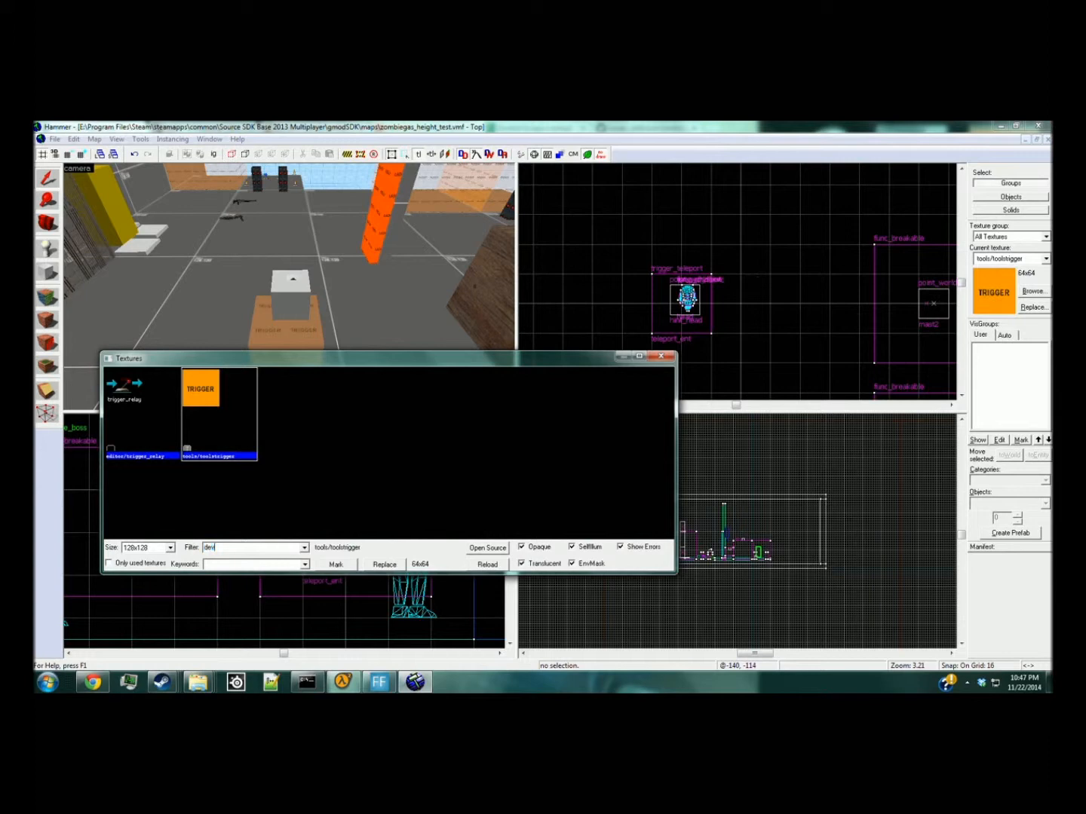
pyautogui.moveTo(668, 383); pyautogui.dragTo(668, 434)
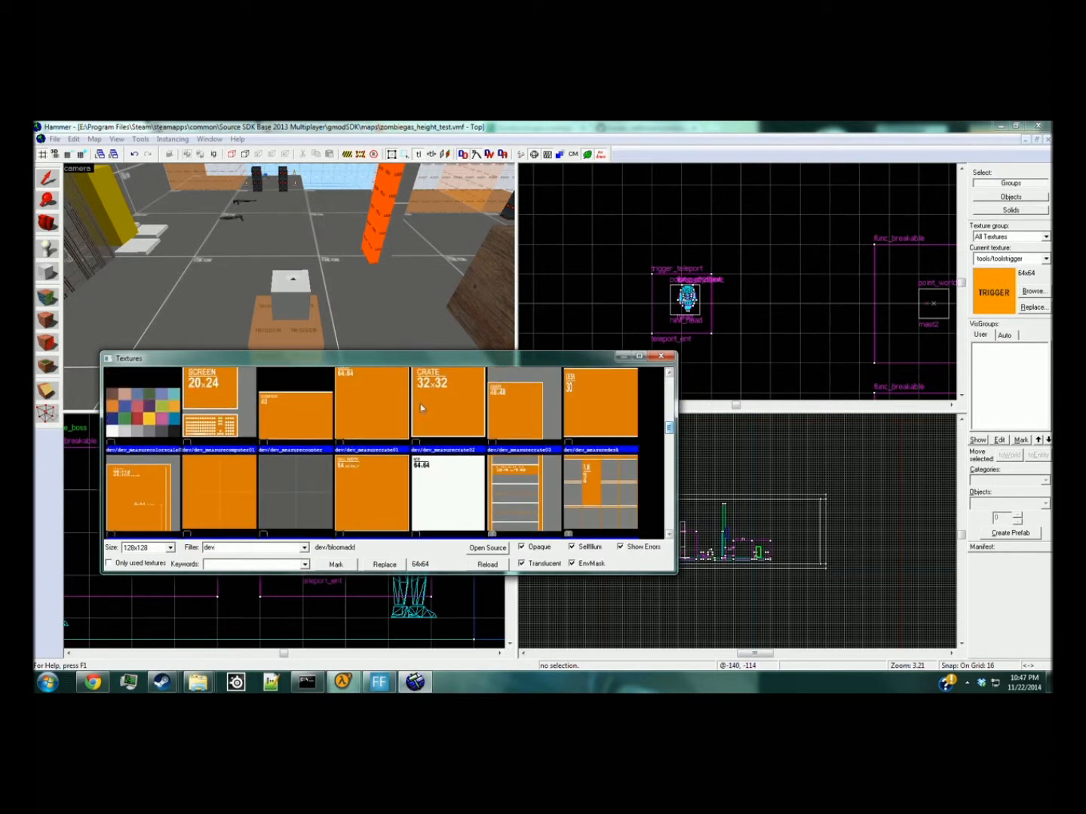
pyautogui.doubleClick(372, 403)
pyautogui.scroll(-2, 699, 305)
pyautogui.moveTo(699, 306); pyautogui.dragTo(749, 306, button='middle')
pyautogui.moveTo(640, 288); pyautogui.dragTo(682, 329)
pyautogui.press('Return')
# Place two copies of the crate block around the teleport trigger, one behind it and one on the opposite side.
pyautogui.moveTo(650, 274); pyautogui.dragTo(625, 310, button='middle')
pyautogui.moveTo(633, 346)
pyautogui.keyDown('shift'); pyautogui.mouseDown()
pyautogui.moveTo(735, 249)
pyautogui.moveTo(838, 348)
pyautogui.mouseUp(); pyautogui.keyUp('shift')
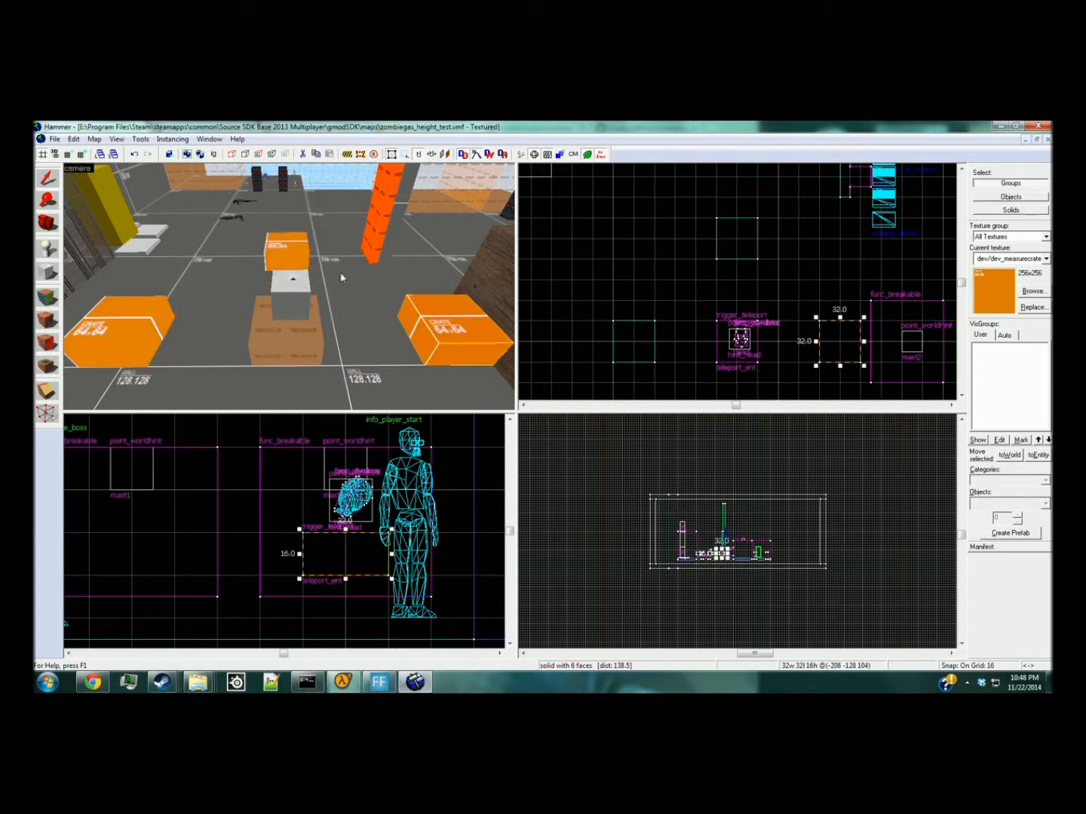
# Examine the layout of the three crate blocks around the teleport trigger, selecting each block in turn.
pyautogui.press('z')
pyautogui.press('z')
pyautogui.press('w')
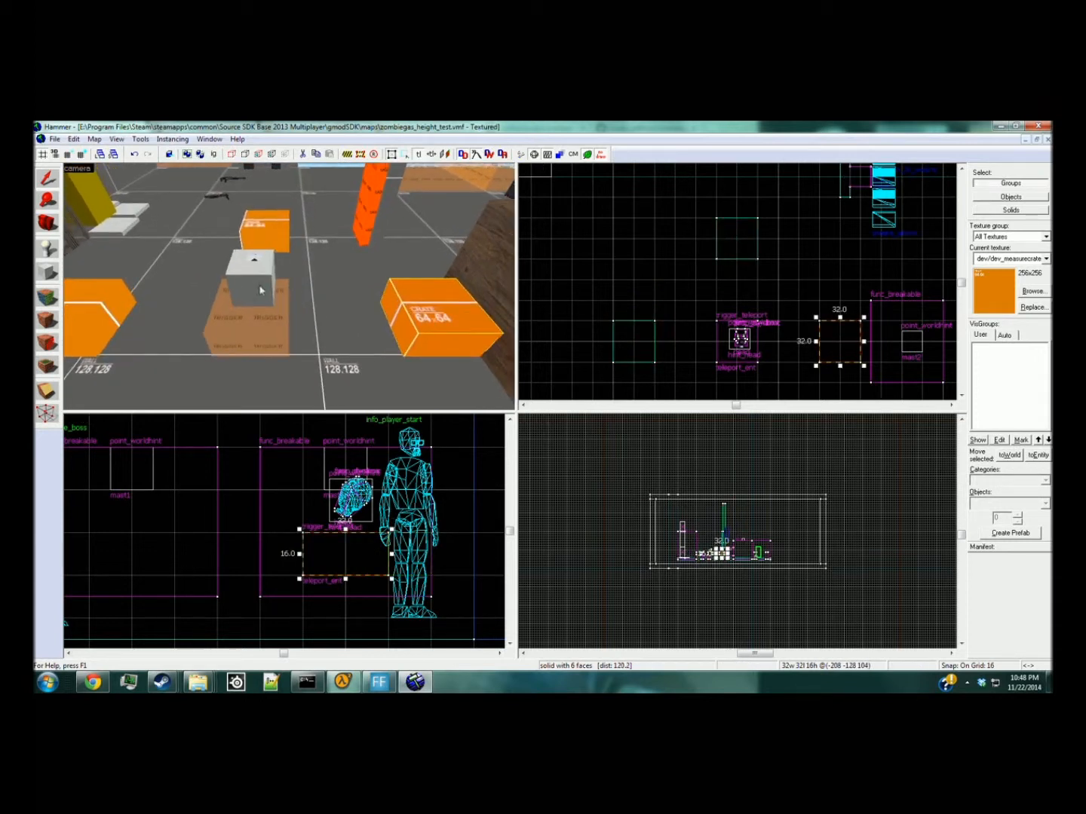
pyautogui.press('a')
pyautogui.click(140, 308)
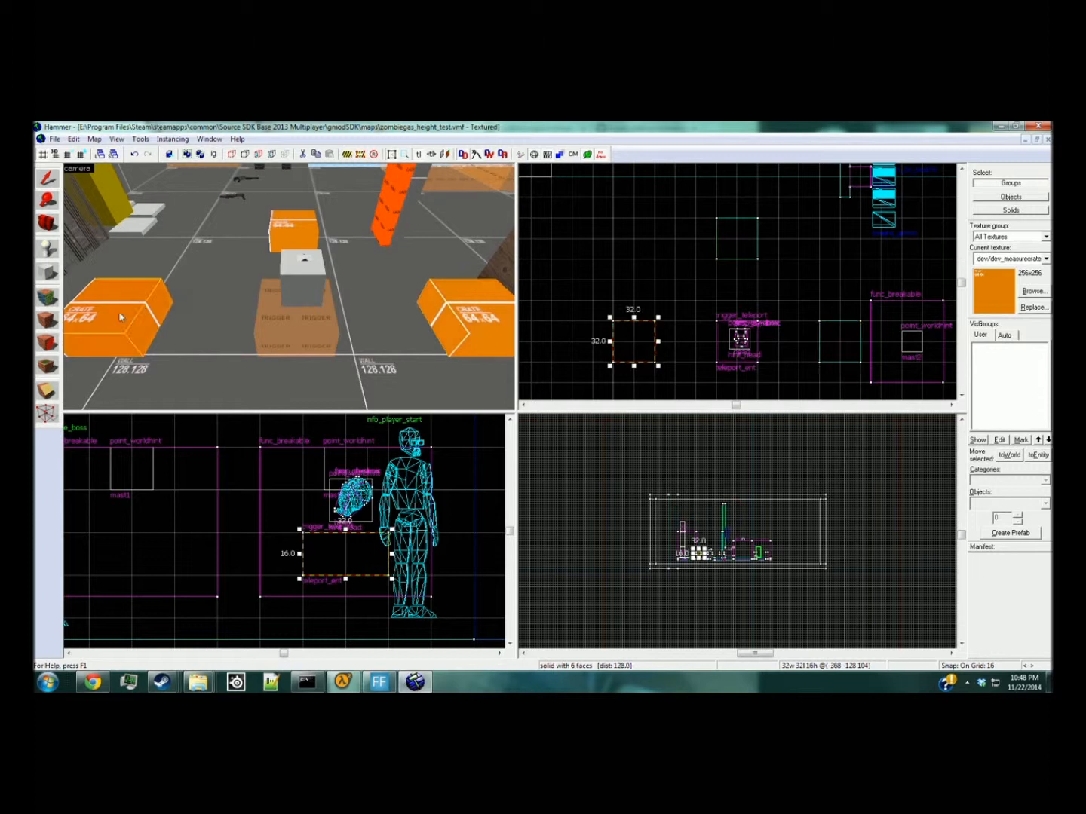
pyautogui.click(279, 237)
pyautogui.click(462, 308)
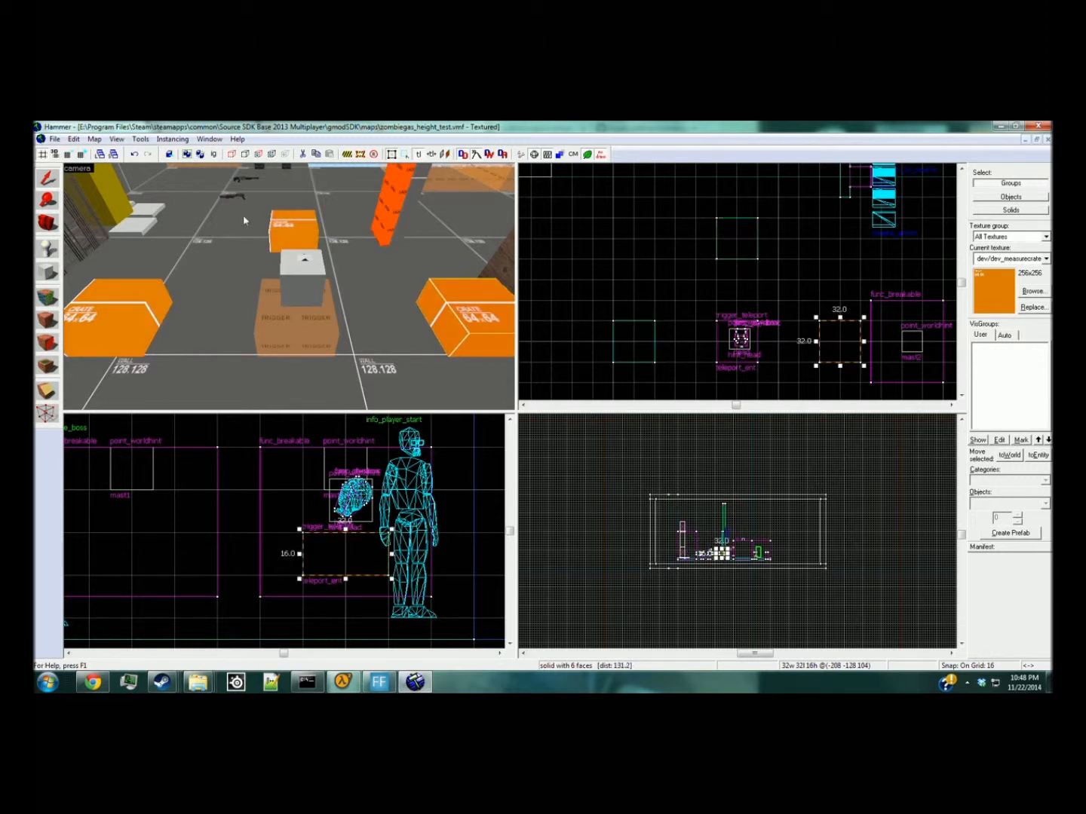
pyautogui.click(295, 243)
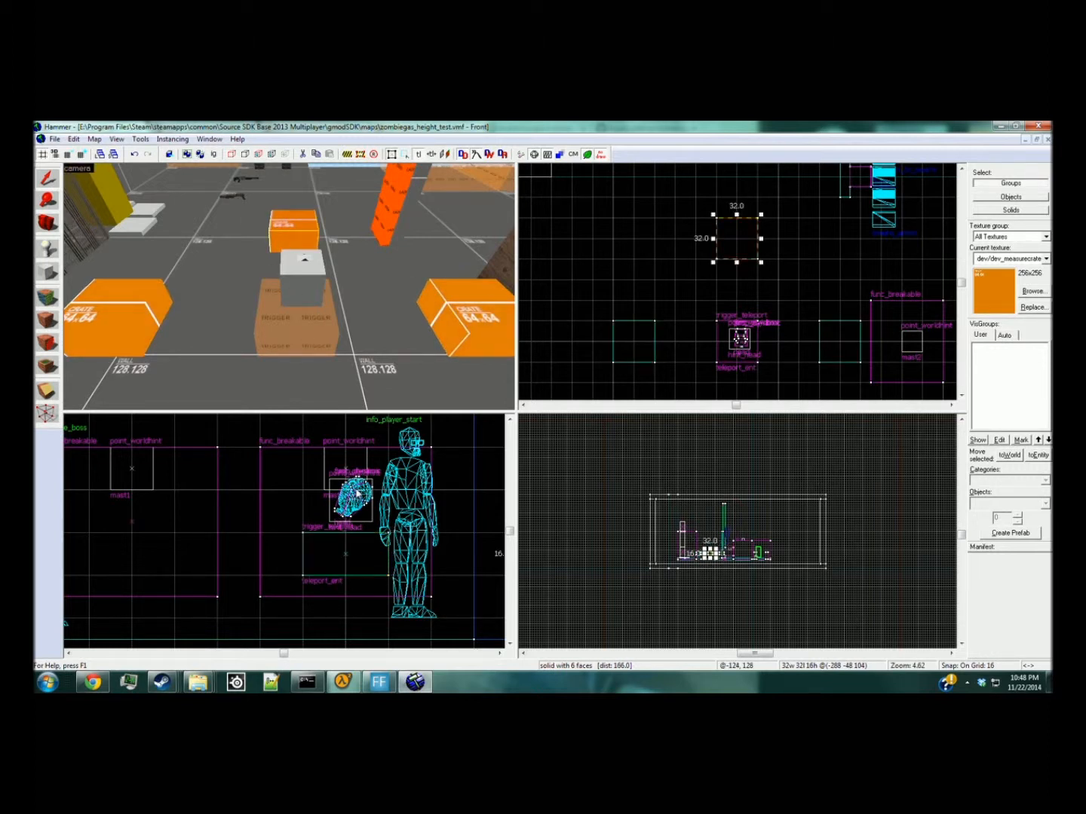
pyautogui.click(149, 306)
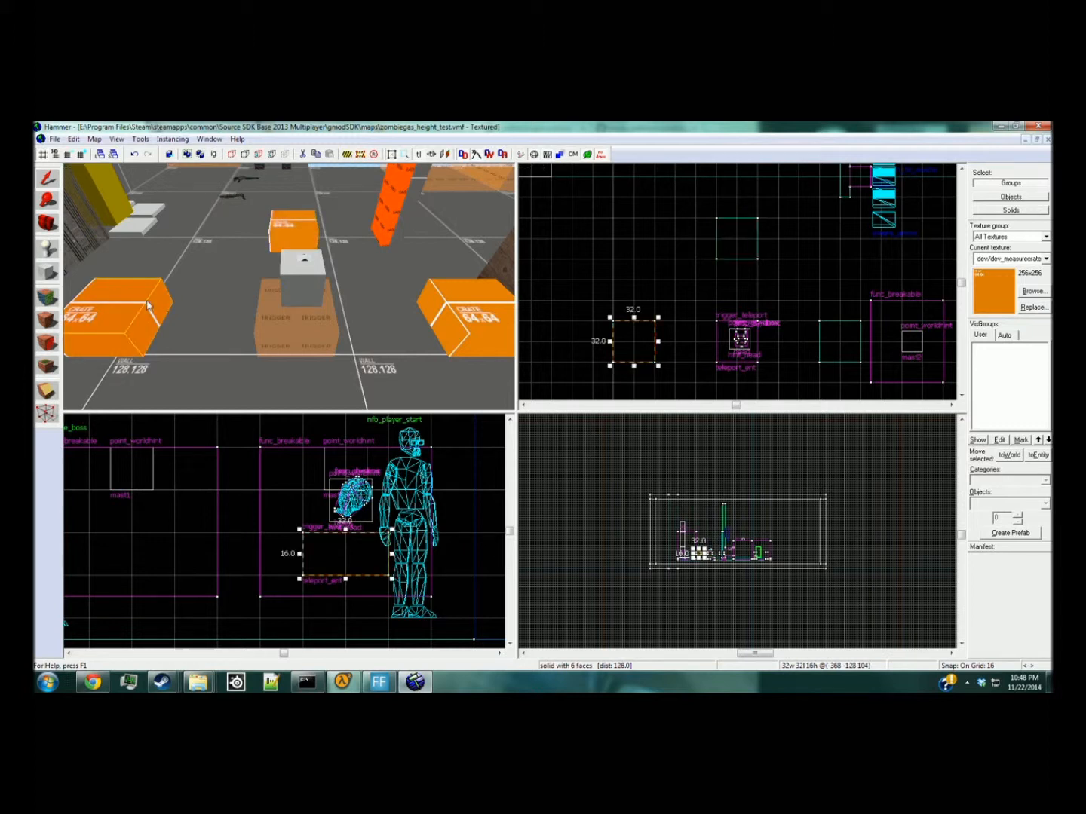
pyautogui.scroll(-1, 151, 309)
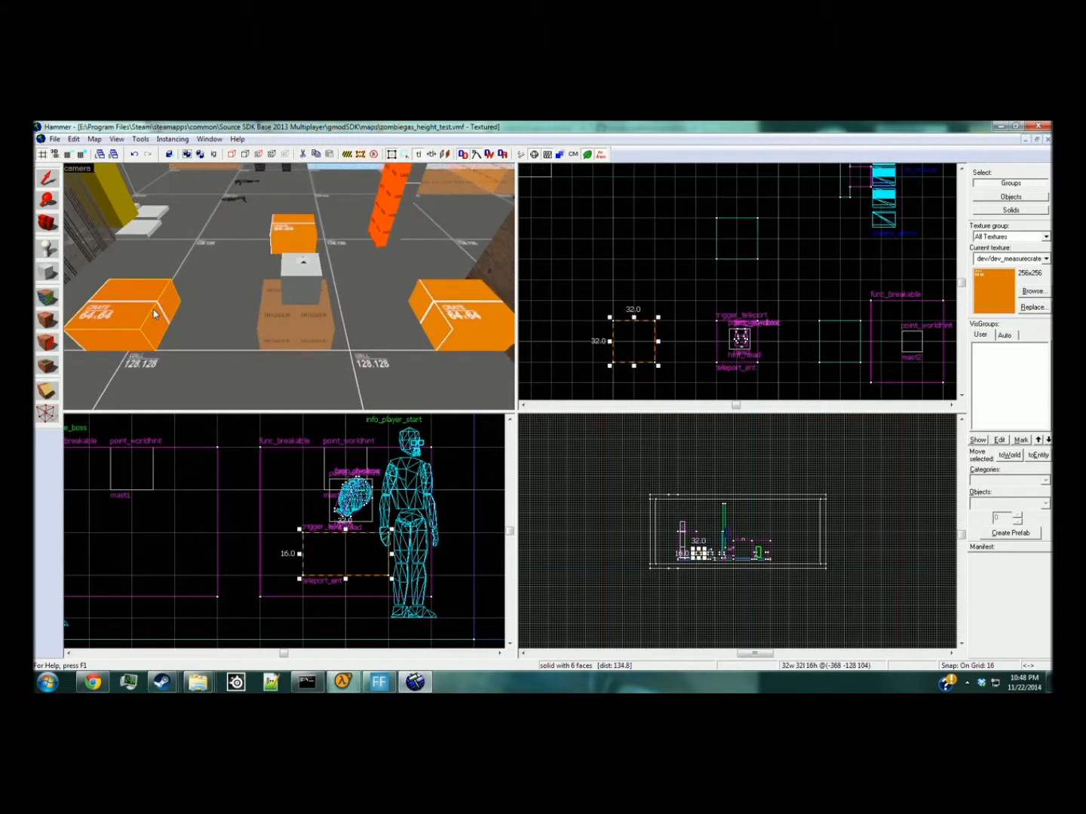
pyautogui.press('d')
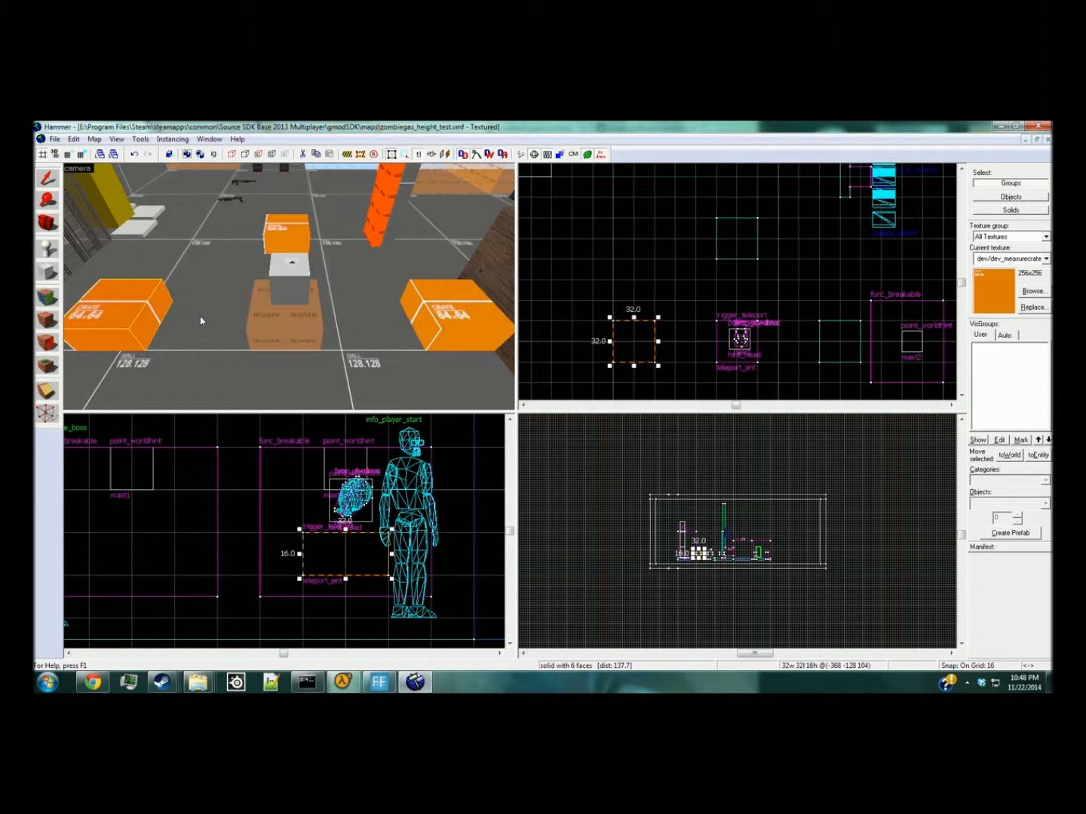
# Delete the two crate copies behind and opposite, leaving only the original crate block beside the trigger.
pyautogui.click(275, 236)
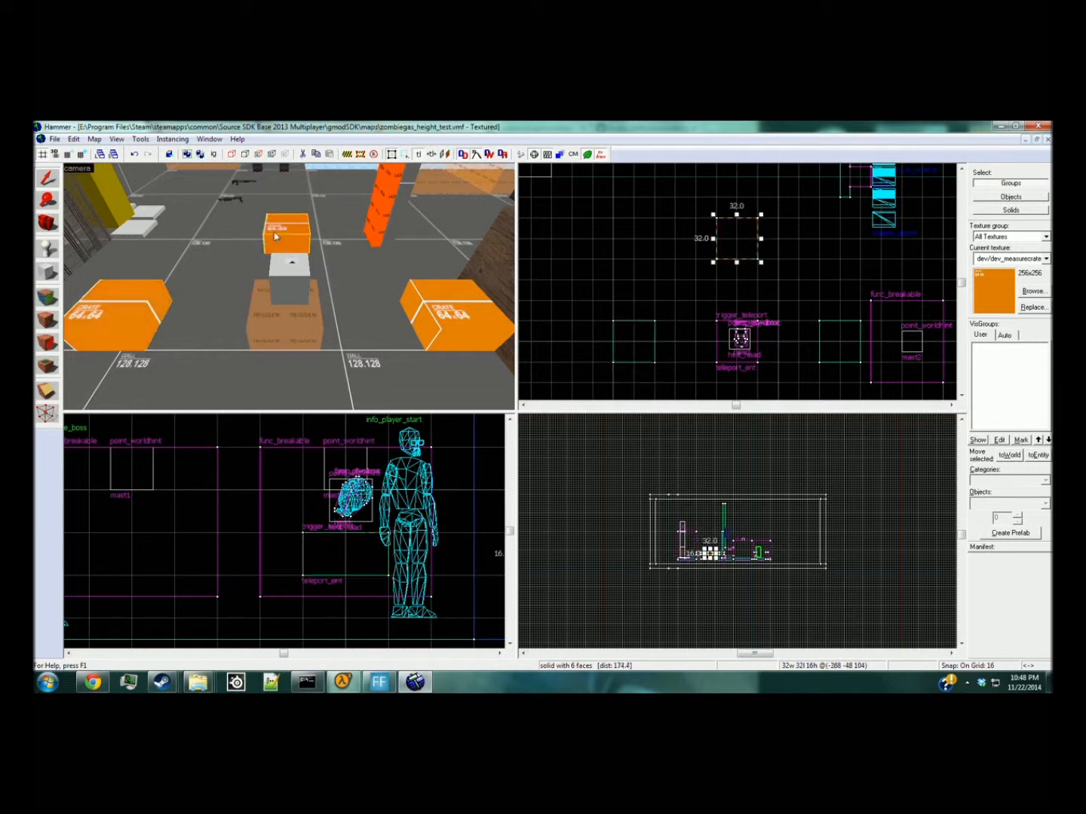
pyautogui.press('Delete')
pyautogui.click(423, 303)
pyautogui.press('Delete')
# Tie the remaining crate block to a func_brush entity and name it exit1.
pyautogui.click(84, 319)
pyautogui.hotkey('ctrl', 't')
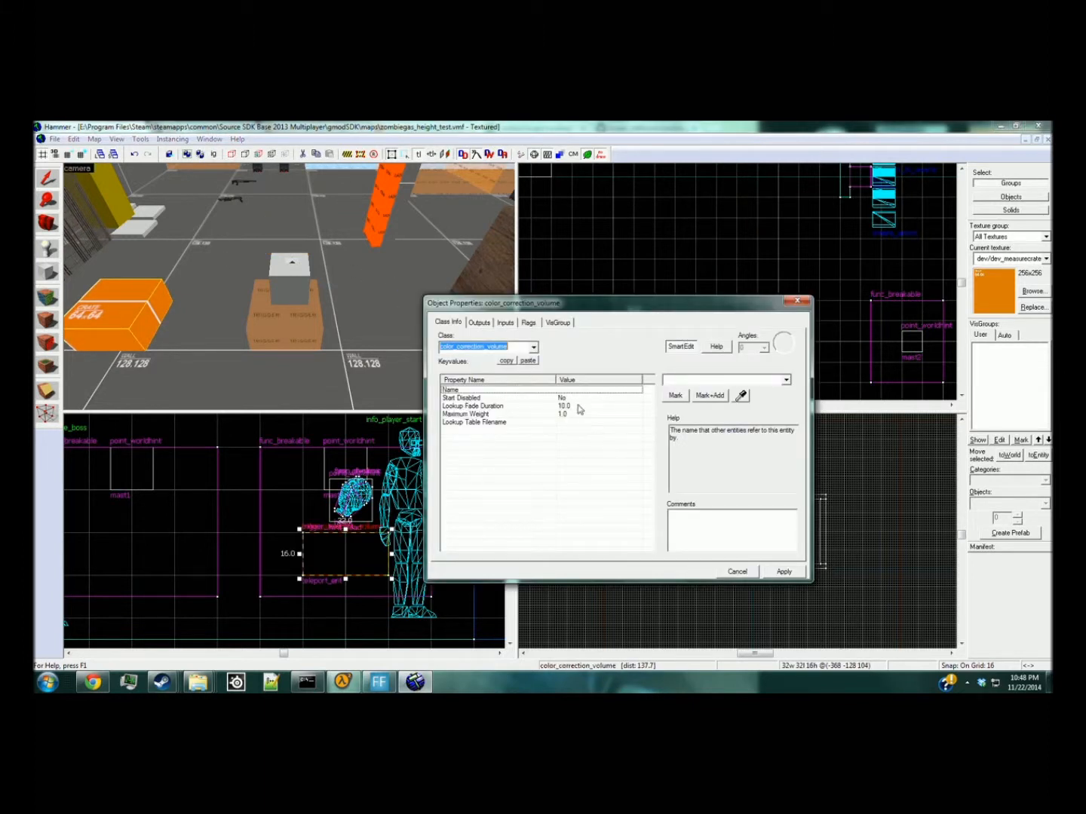
pyautogui.write('func_brush')
pyautogui.press('Return')
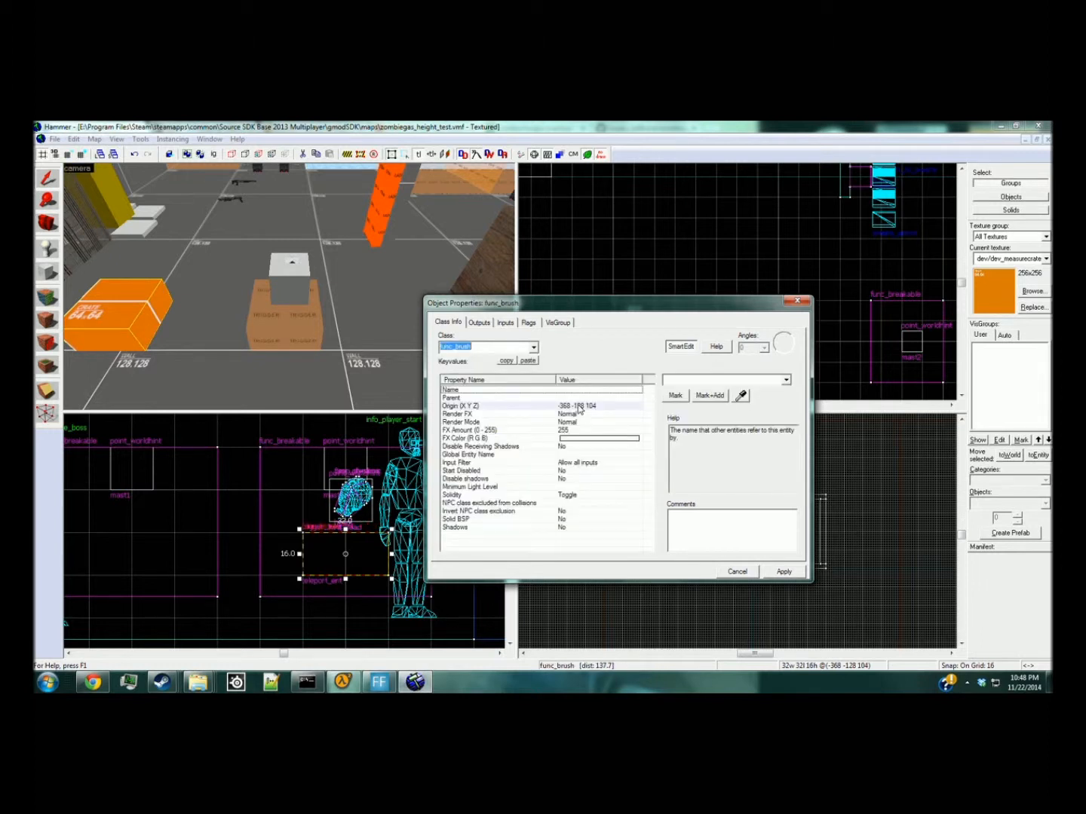
pyautogui.click(586, 391)
pyautogui.write('exit1')
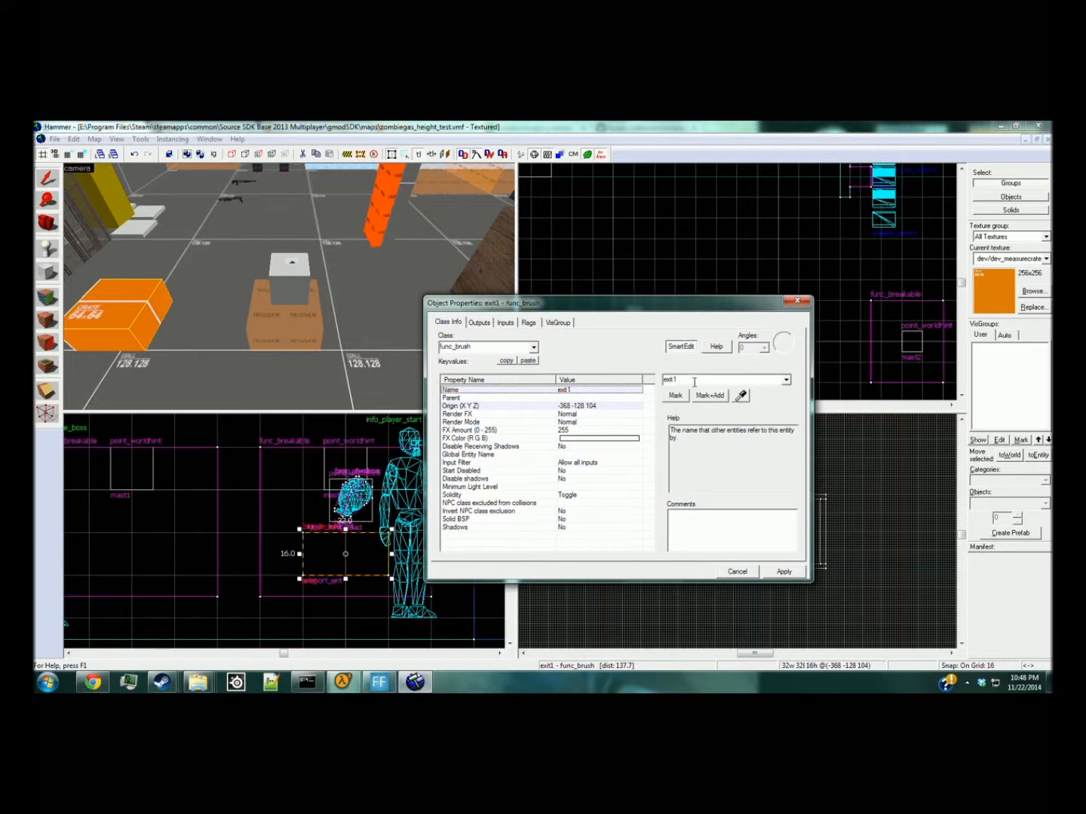
# Set exit1's Render Mode to Dont Render and its Solidity to Never Solid, then apply and close the properties.
pyautogui.click(589, 423)
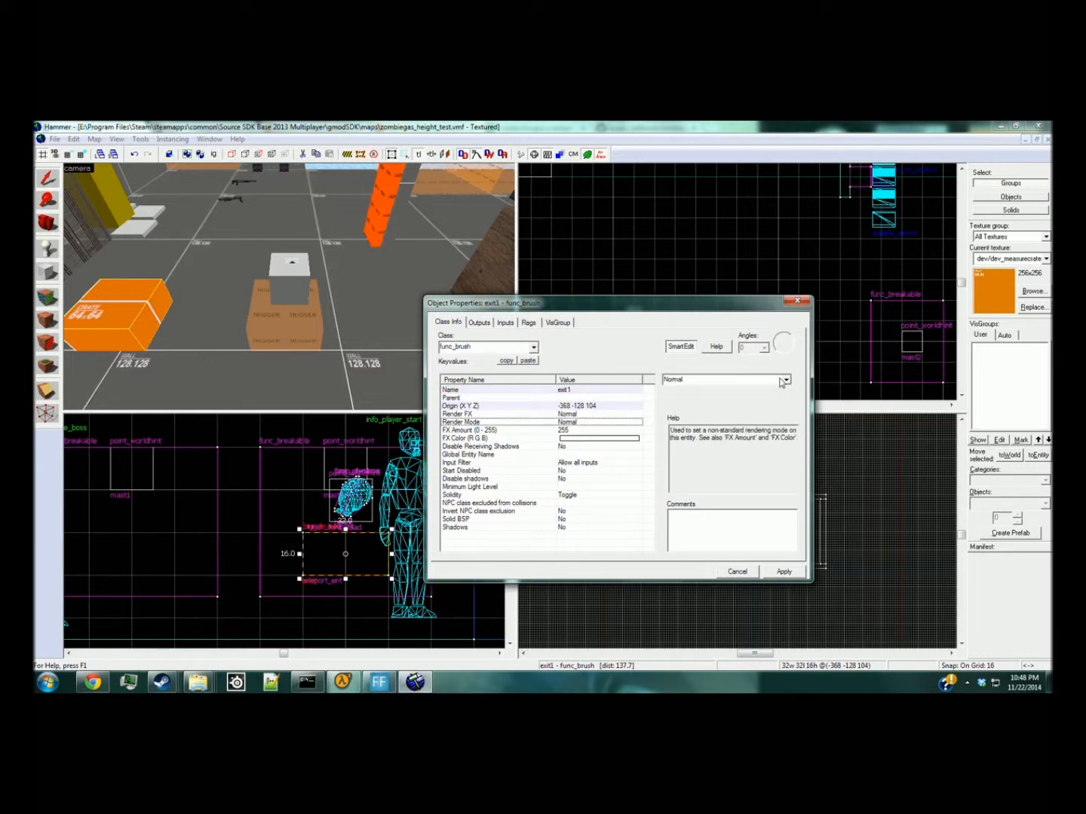
pyautogui.click(785, 380)
pyautogui.click(715, 450)
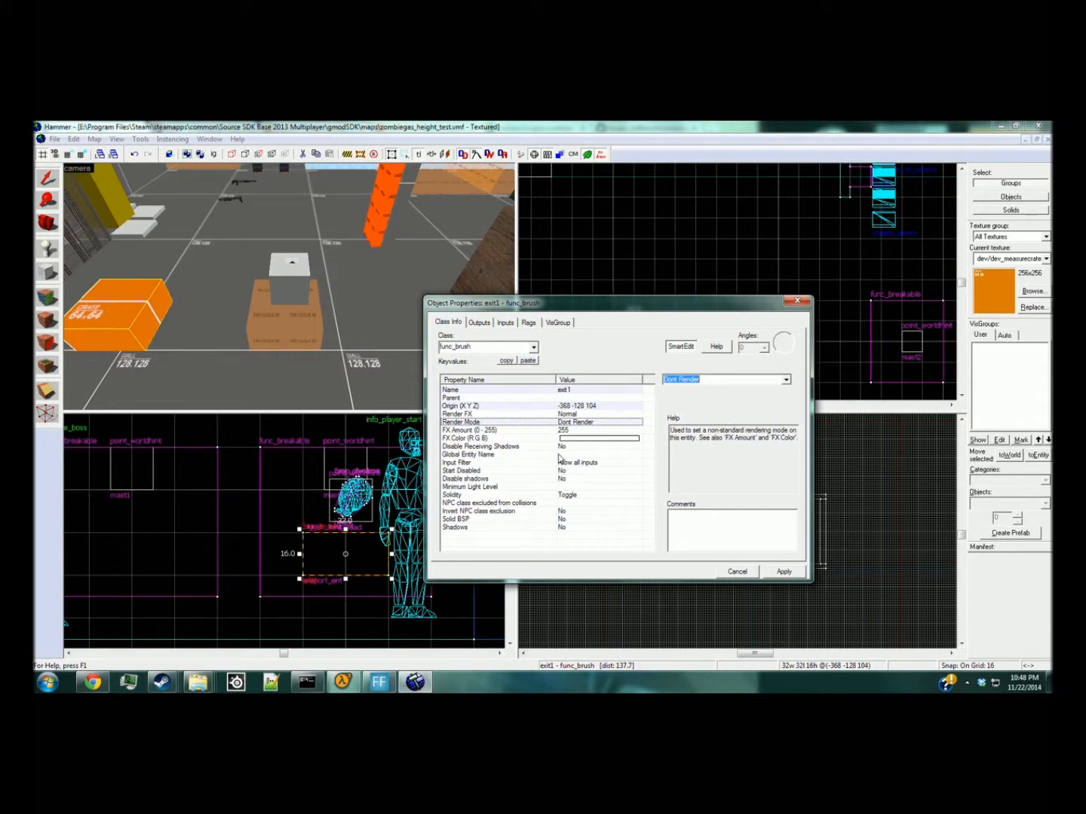
pyautogui.click(570, 496)
pyautogui.click(786, 380)
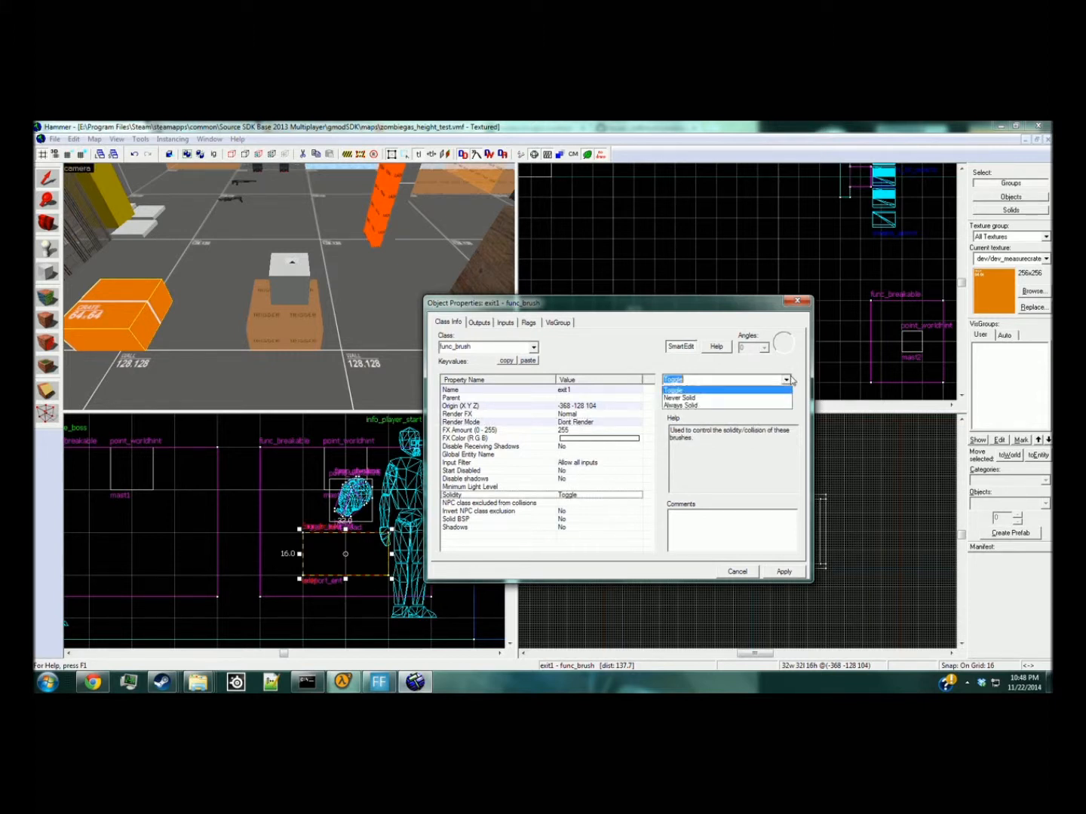
pyautogui.click(746, 398)
pyautogui.click(782, 571)
pyautogui.click(796, 302)
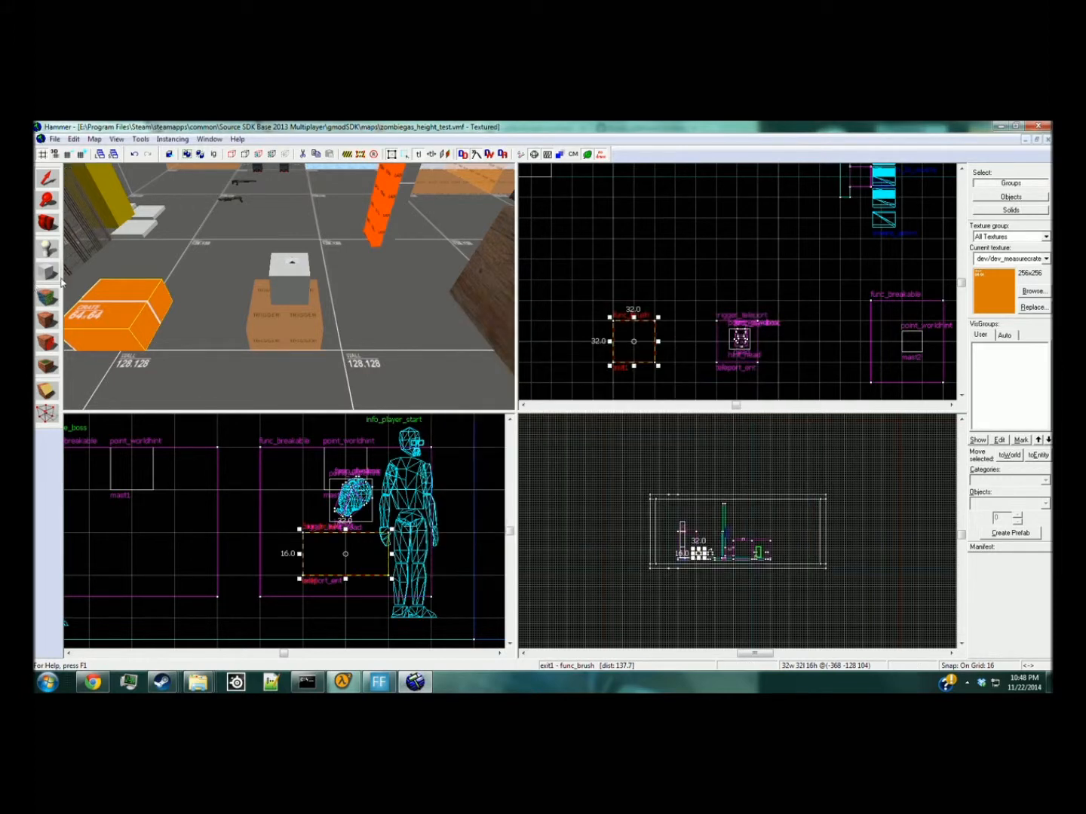
pyautogui.hotkey('alt', 'Return')
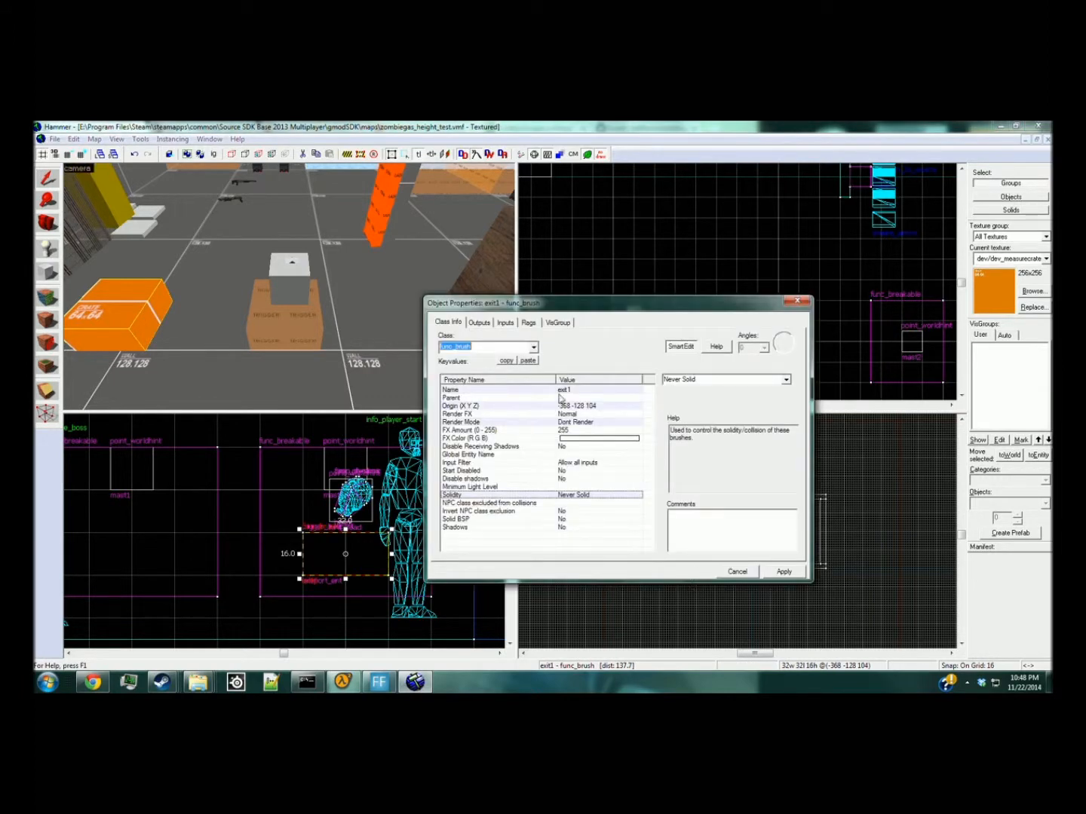
pyautogui.click(453, 323)
pyautogui.click(737, 571)
# Copy the exit1 func_brush to the spot behind the teleport trigger and name the copy exit2.
pyautogui.moveTo(634, 348); pyautogui.dragTo(734, 246)
pyautogui.hotkey('alt', 'Return')
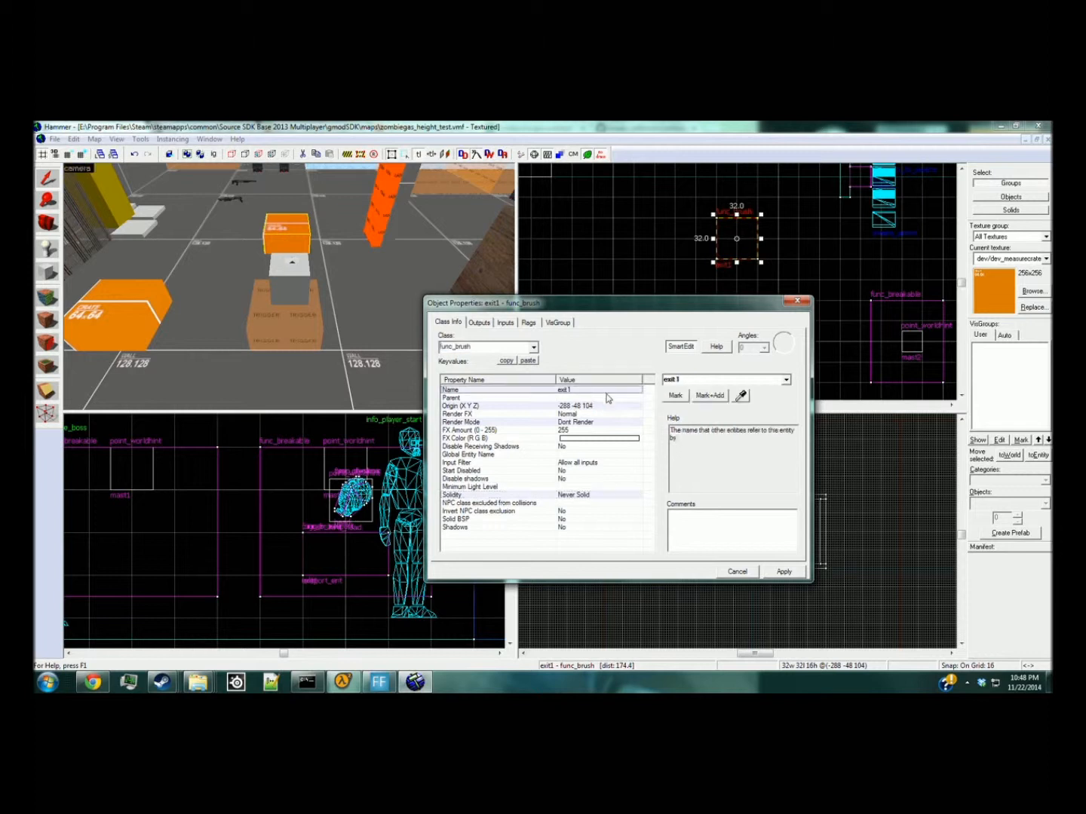
pyautogui.write('exit2')
# Copy the exit2 brush to the side of the trigger opposite exit1, name it exit3 and close its properties.
pyautogui.moveTo(750, 308); pyautogui.dragTo(583, 299)
pyautogui.moveTo(754, 245)
pyautogui.mouseDown()
pyautogui.moveTo(822, 334)
pyautogui.moveTo(851, 352)
pyautogui.mouseUp()
pyautogui.click(567, 373)
pyautogui.click(567, 373)
pyautogui.press('BackSpace')
pyautogui.write('3')
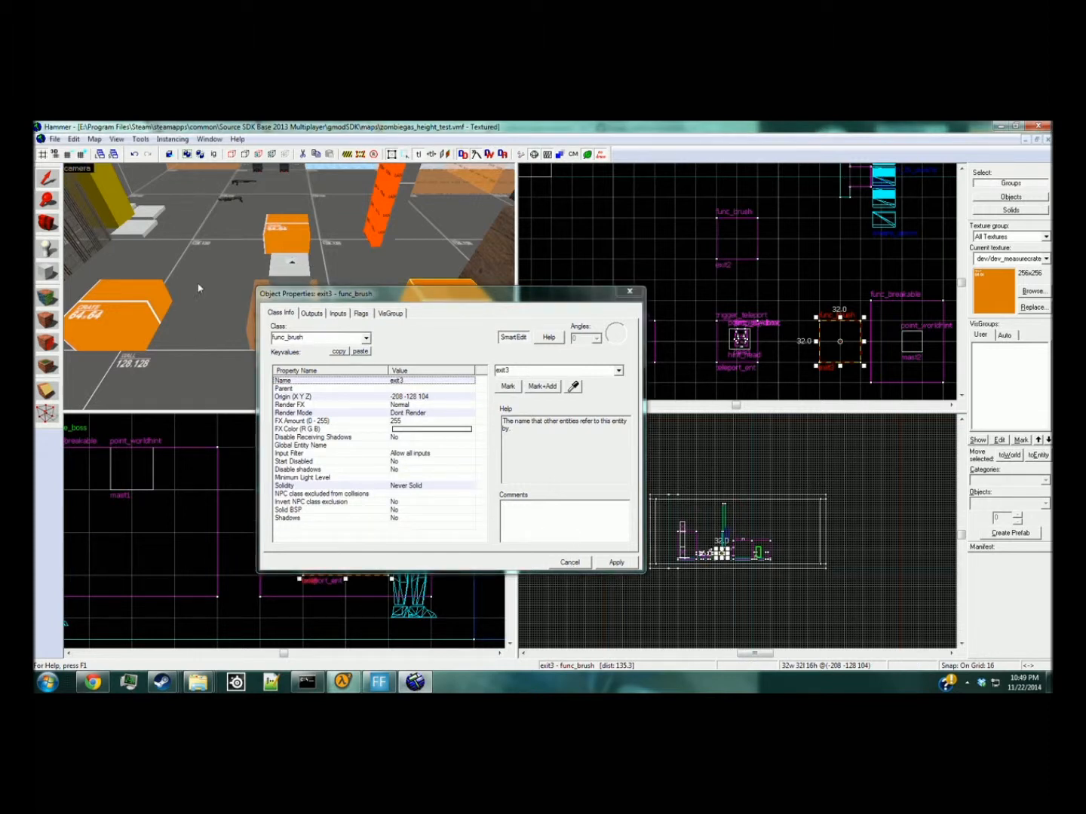
pyautogui.click(567, 560)
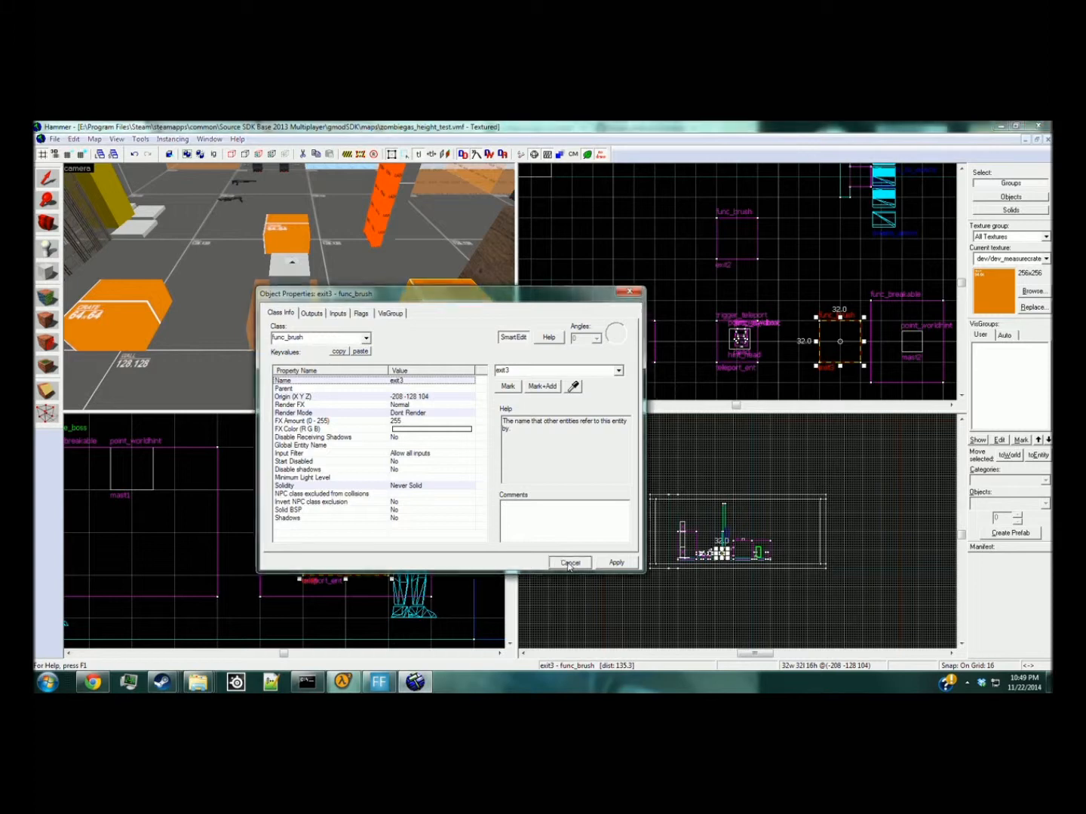
# Place an ai_changetarget entity on the floor in front of the teleport trigger.
pyautogui.press('z')
pyautogui.click(48, 250)
pyautogui.doubleClick(1018, 507)
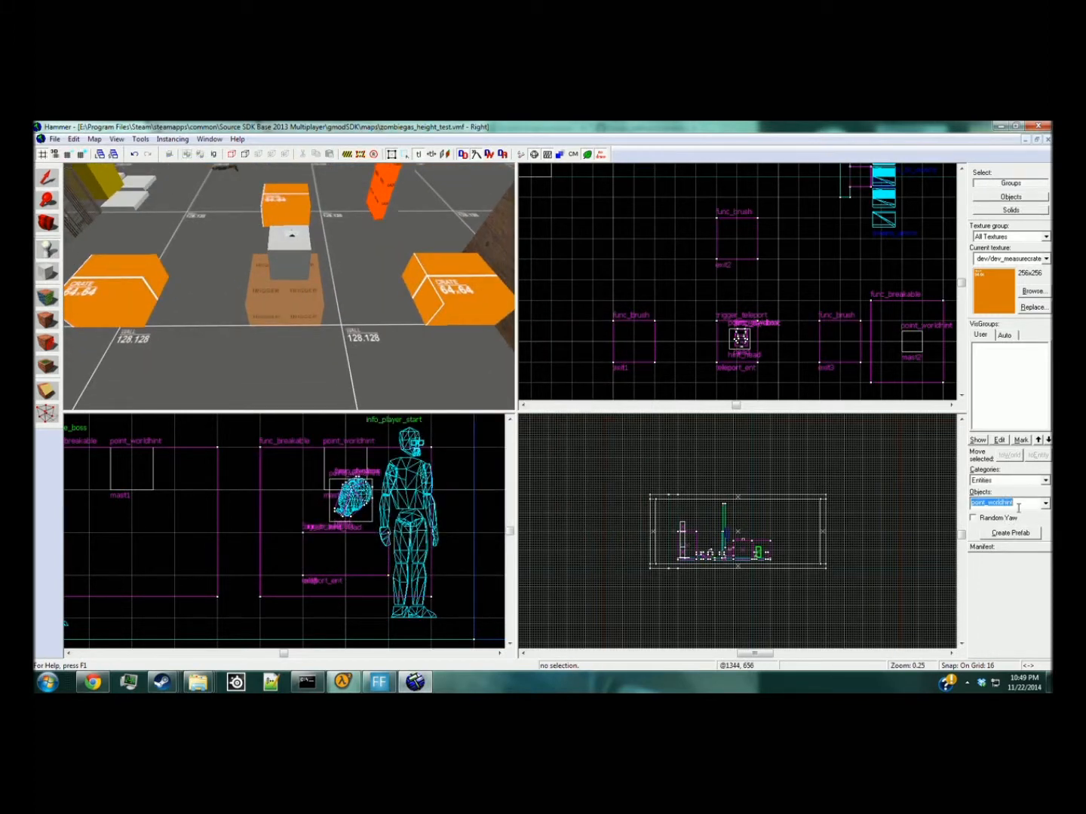
pyautogui.write('ai_')
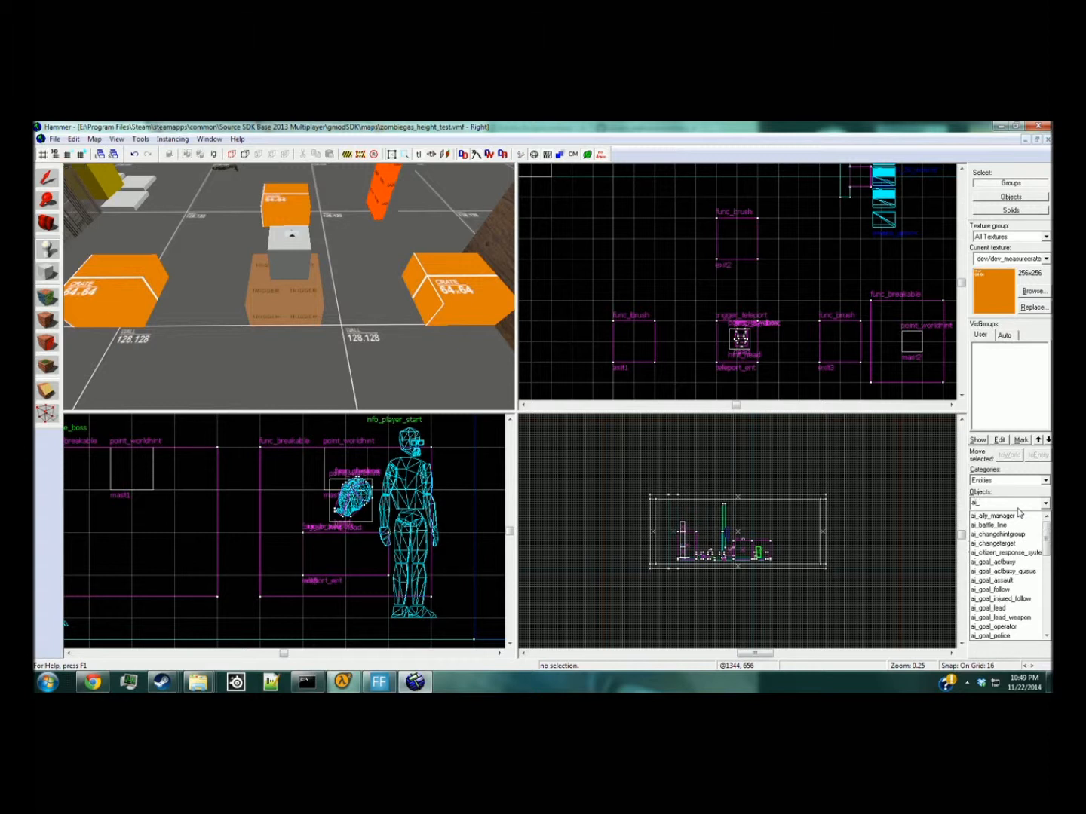
pyautogui.write('change')
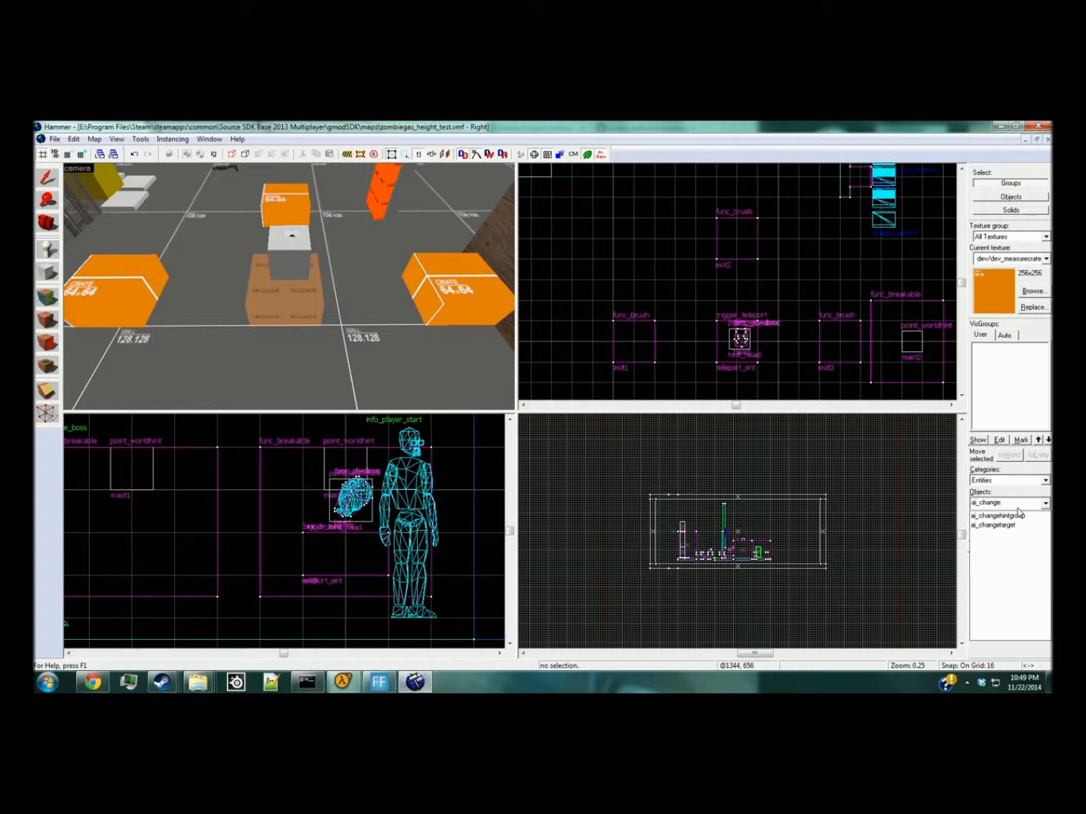
pyautogui.press('Down')
pyautogui.press('Down')
pyautogui.press('Return')
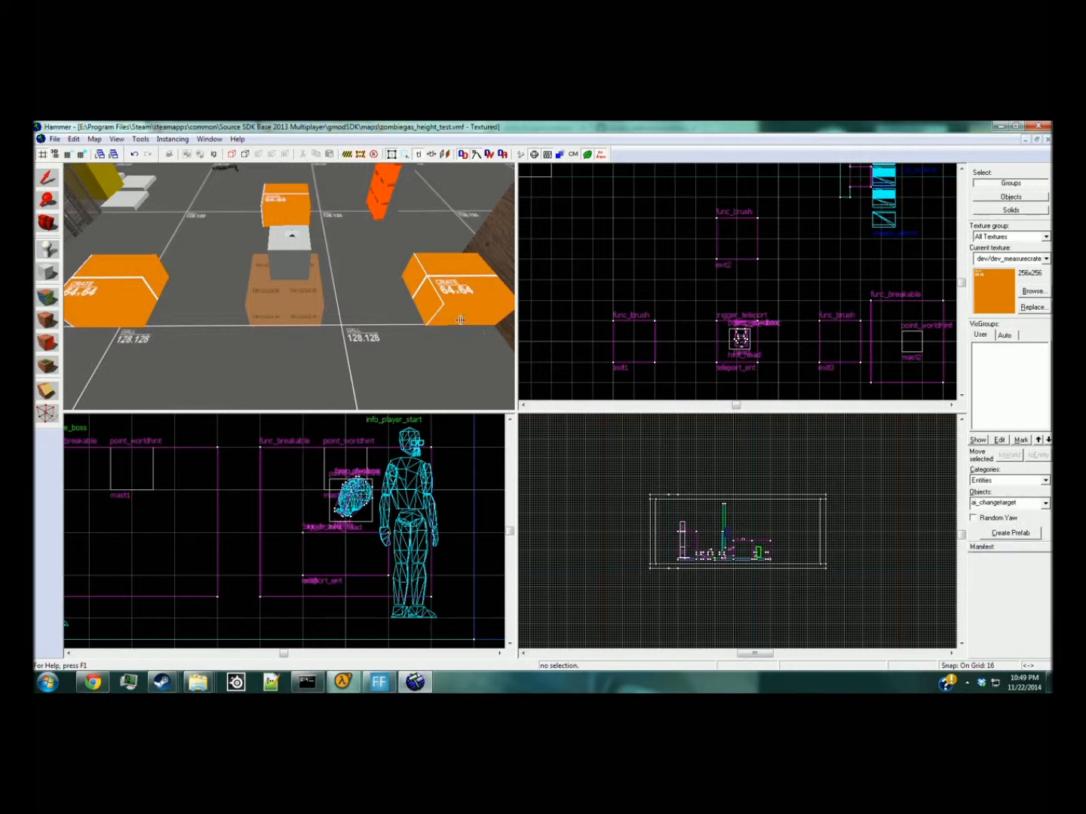
pyautogui.scroll(3, 220, 310)
pyautogui.click(219, 310)
pyautogui.click(49, 185)
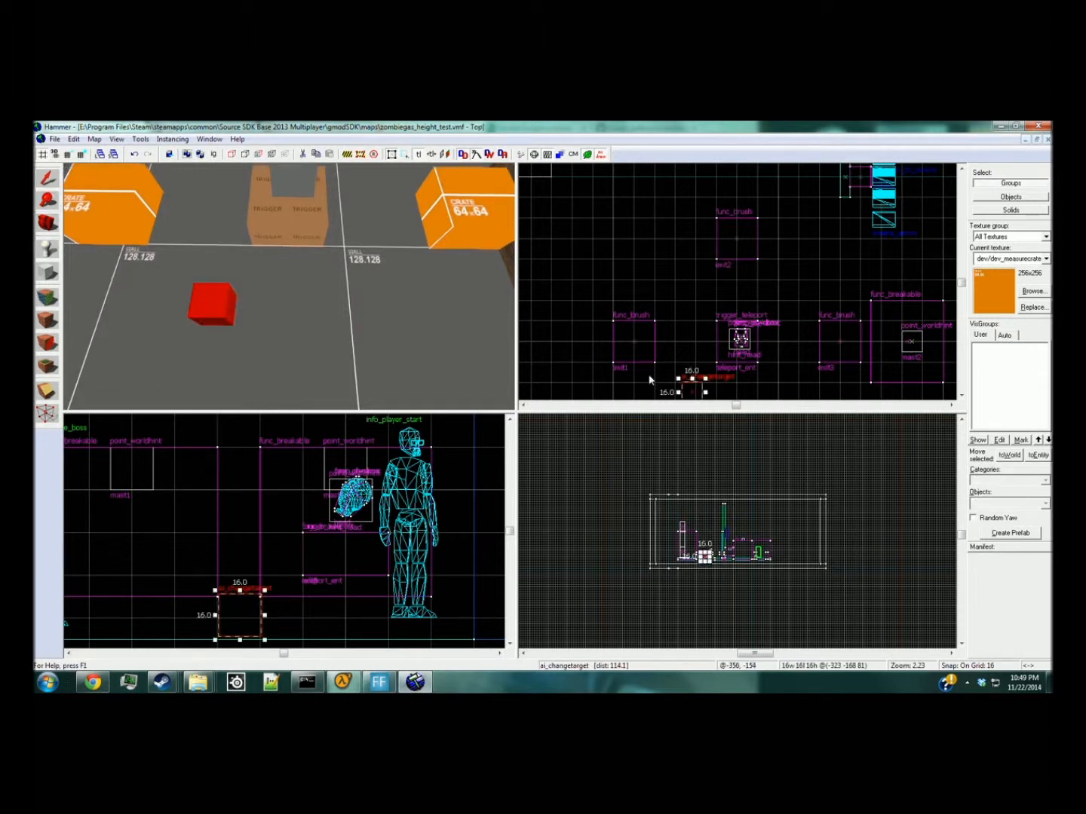
# Line up the ai_changetarget on the grid just in front of the trigger and add two copies beside it.
pyautogui.moveTo(649, 361); pyautogui.dragTo(643, 332, button='middle')
pyautogui.scroll(3, 698, 361)
pyautogui.moveTo(674, 375); pyautogui.dragTo(793, 358)
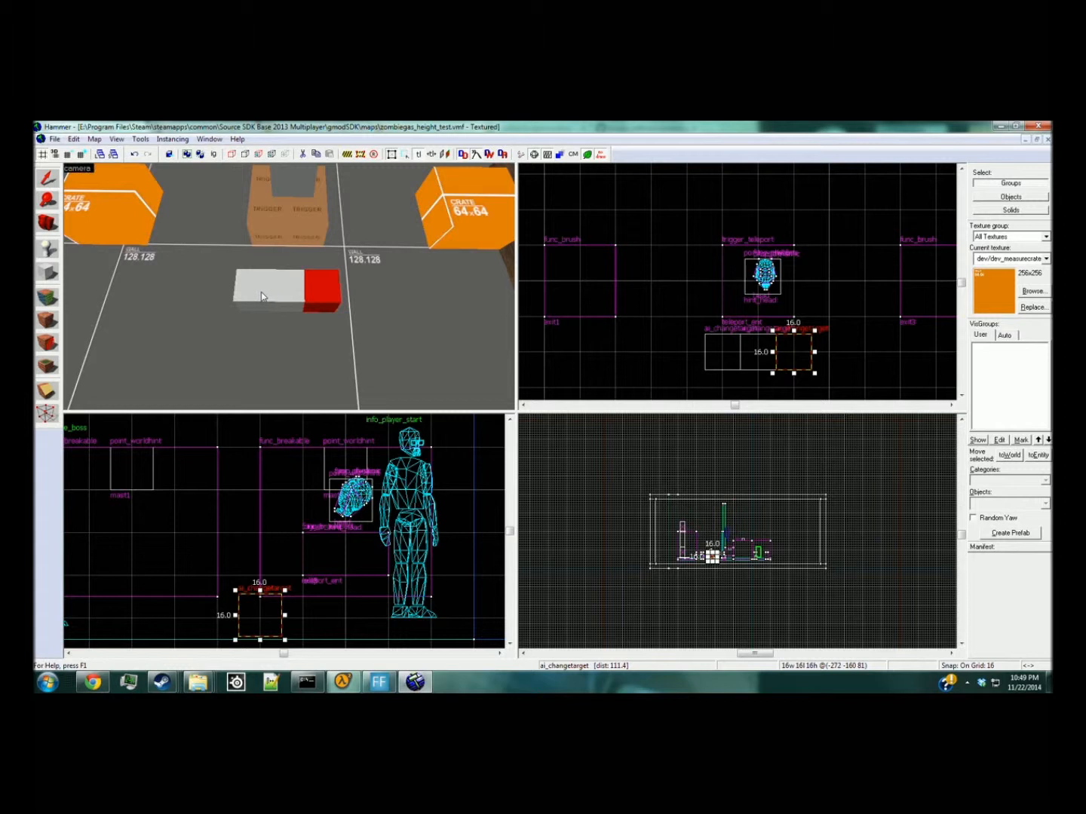
# Name the ai_changetarget nearest the exit1 brush aexit1.
pyautogui.doubleClick(261, 296)
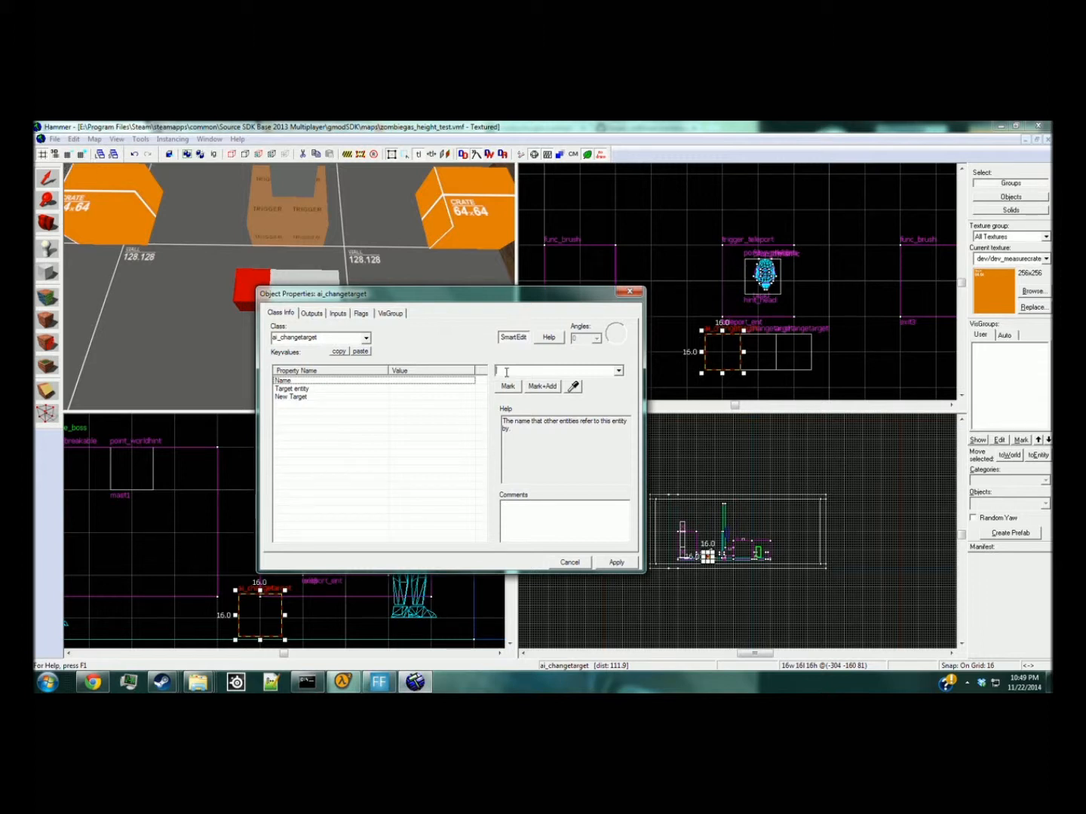
pyautogui.write('aexit1')
pyautogui.click(505, 382)
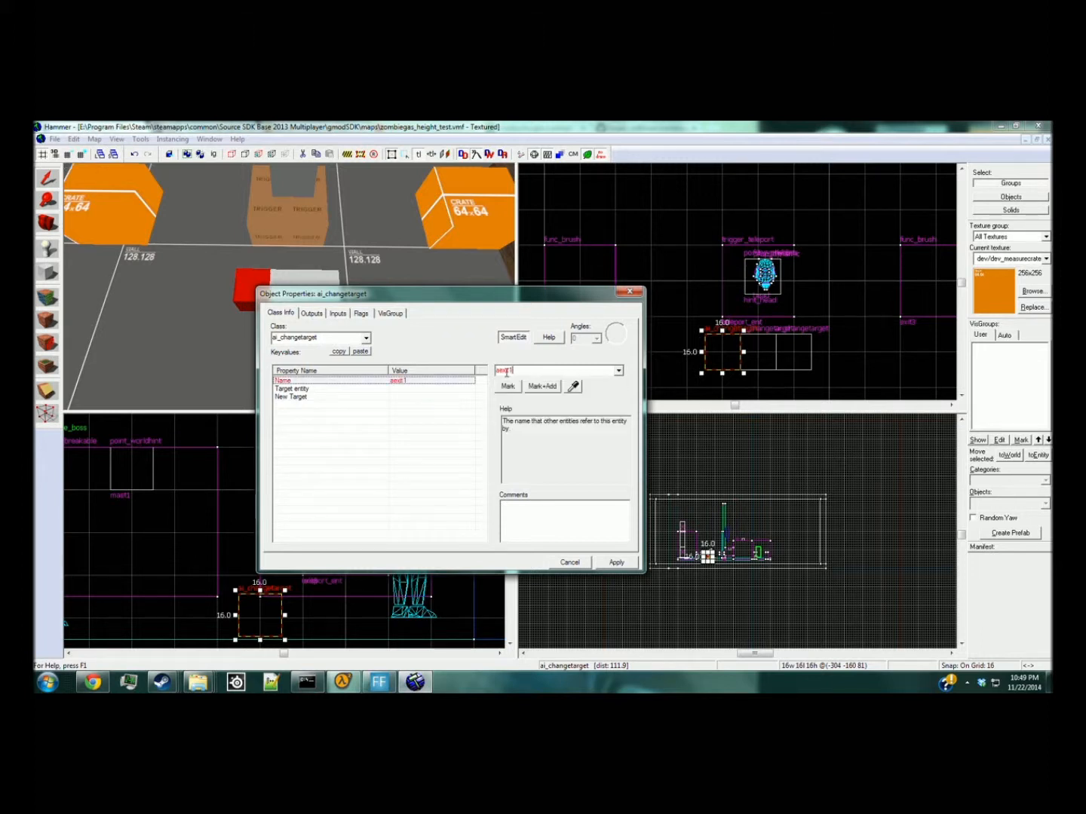
# Delete the two unnamed ai_changetarget copies beside aexit1.
pyautogui.moveTo(370, 287); pyautogui.dragTo(414, 352)
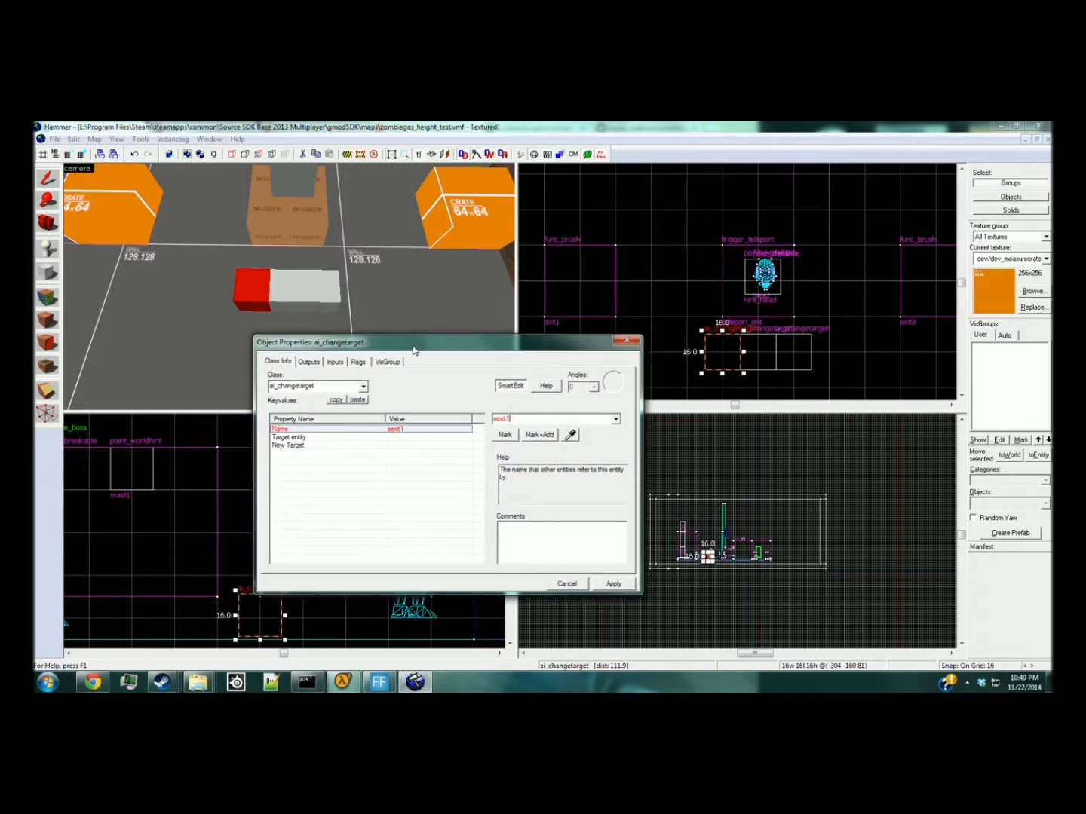
pyautogui.click(292, 297)
pyautogui.keyDown('ctrl'); pyautogui.click(324, 293); pyautogui.keyUp('ctrl')
pyautogui.press('Delete')
# Set aexit1's Target entity to teleport_ent and its New Target to exit1.
pyautogui.click(256, 299)
pyautogui.click(371, 437)
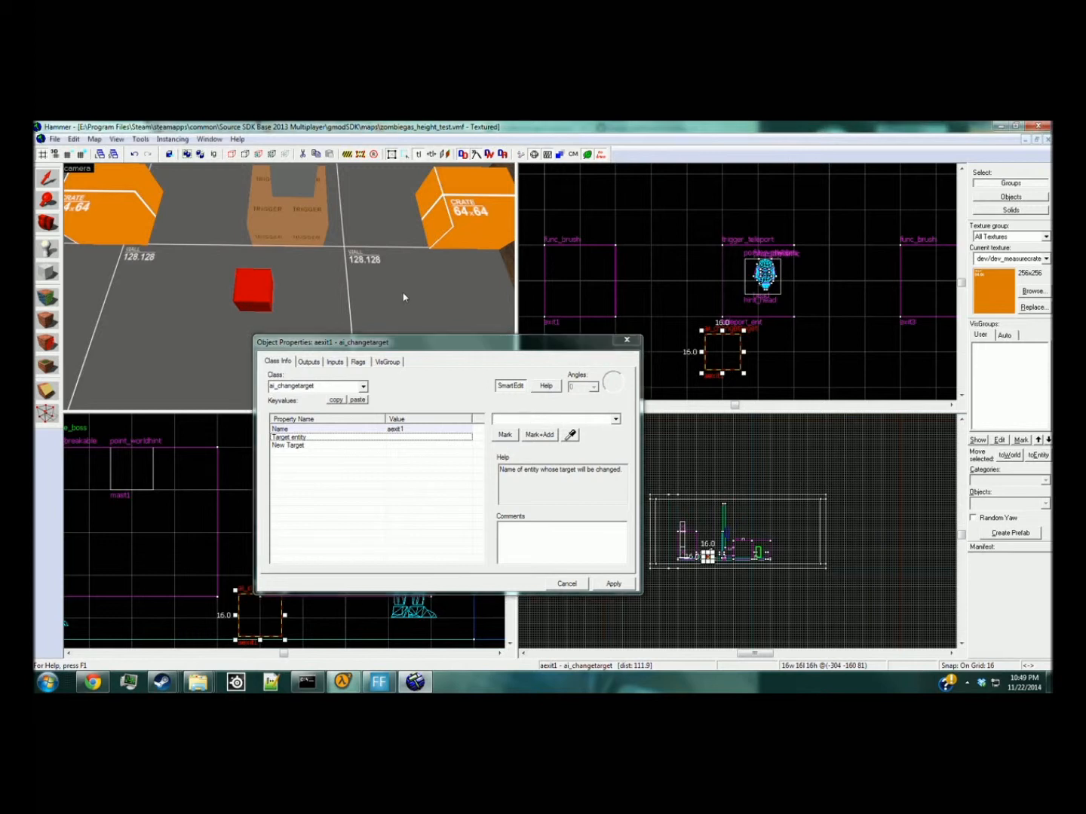
pyautogui.click(299, 220)
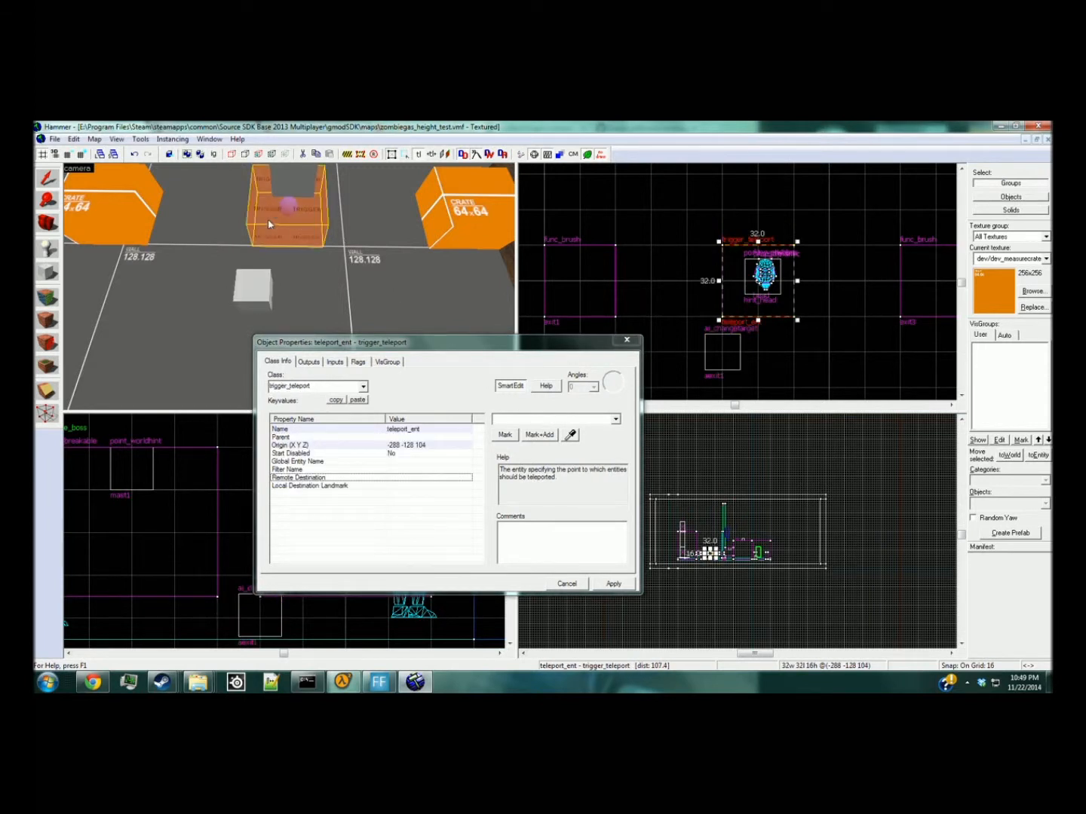
pyautogui.click(260, 292)
pyautogui.click(543, 420)
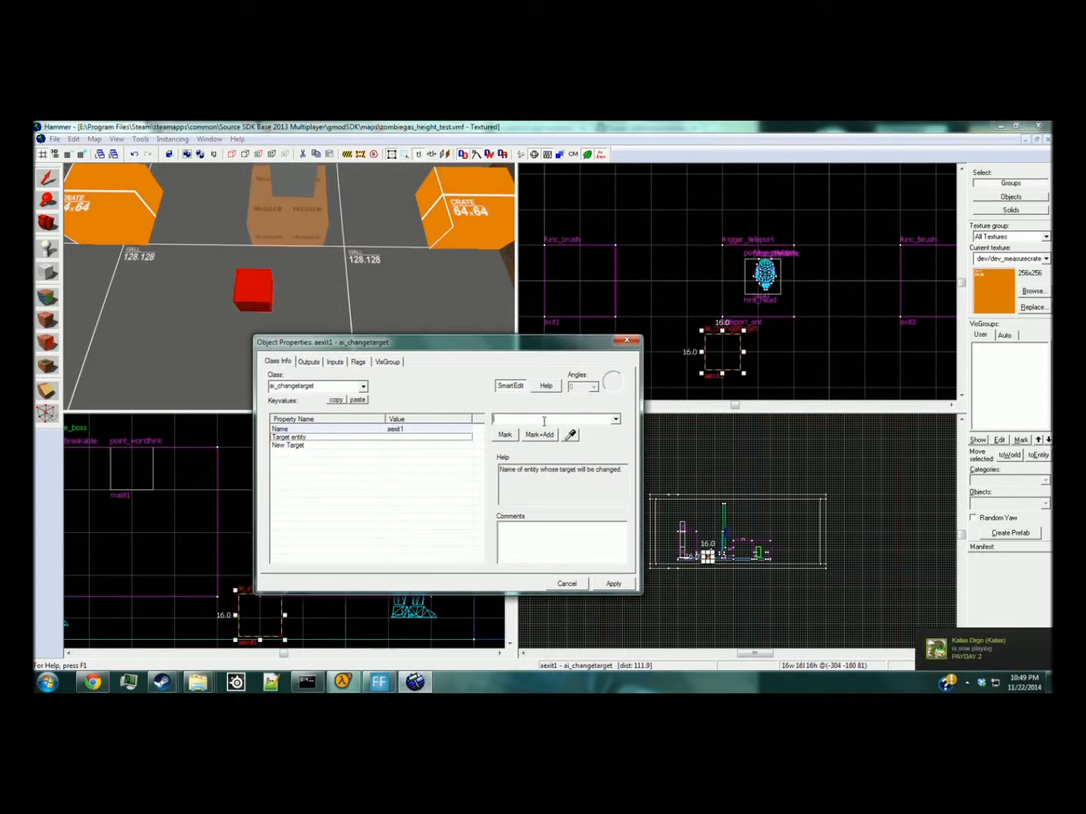
pyautogui.write('teleport_ent')
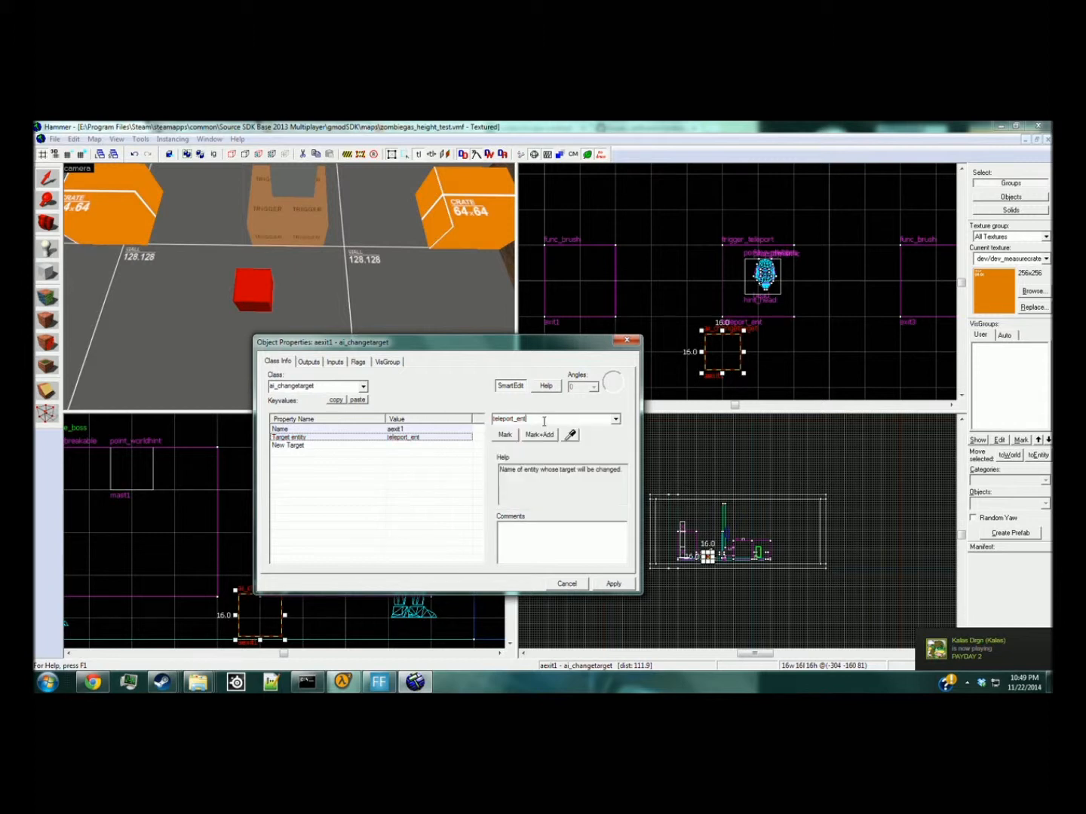
pyautogui.click(444, 445)
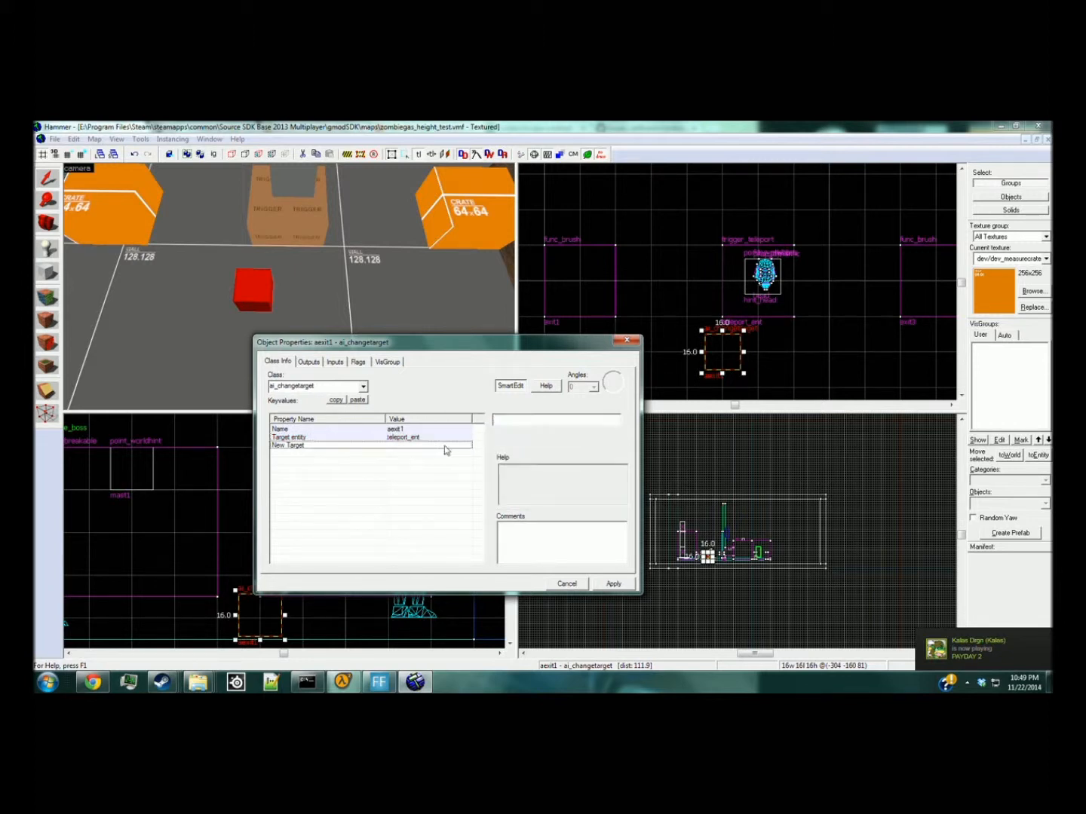
pyautogui.write('exit1')
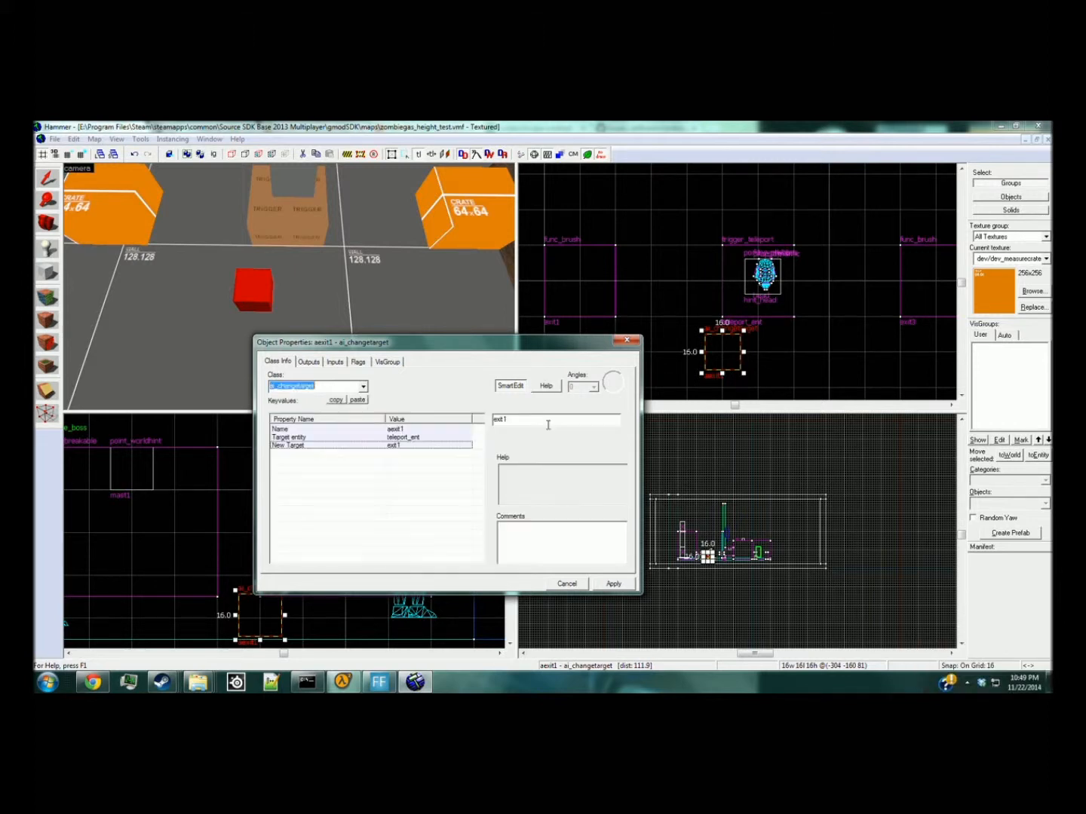
# Copy aexit1 directly beside itself, name the copy aexit2 and set its New Target to exit2.
pyautogui.moveTo(726, 364)
pyautogui.keyDown('shift'); pyautogui.mouseDown()
pyautogui.moveTo(774, 365)
pyautogui.moveTo(764, 363)
pyautogui.mouseUp(); pyautogui.keyUp('shift')
pyautogui.click(424, 429)
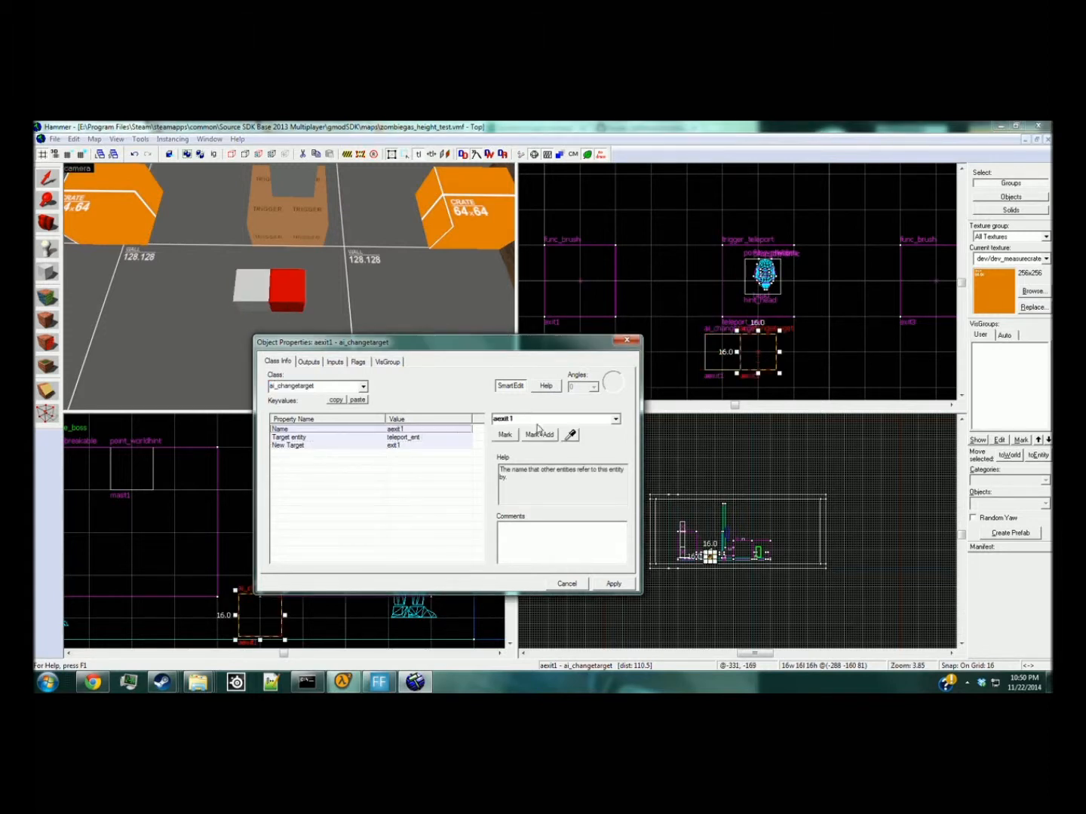
pyautogui.press('BackSpace')
pyautogui.write('2')
pyautogui.click(411, 445)
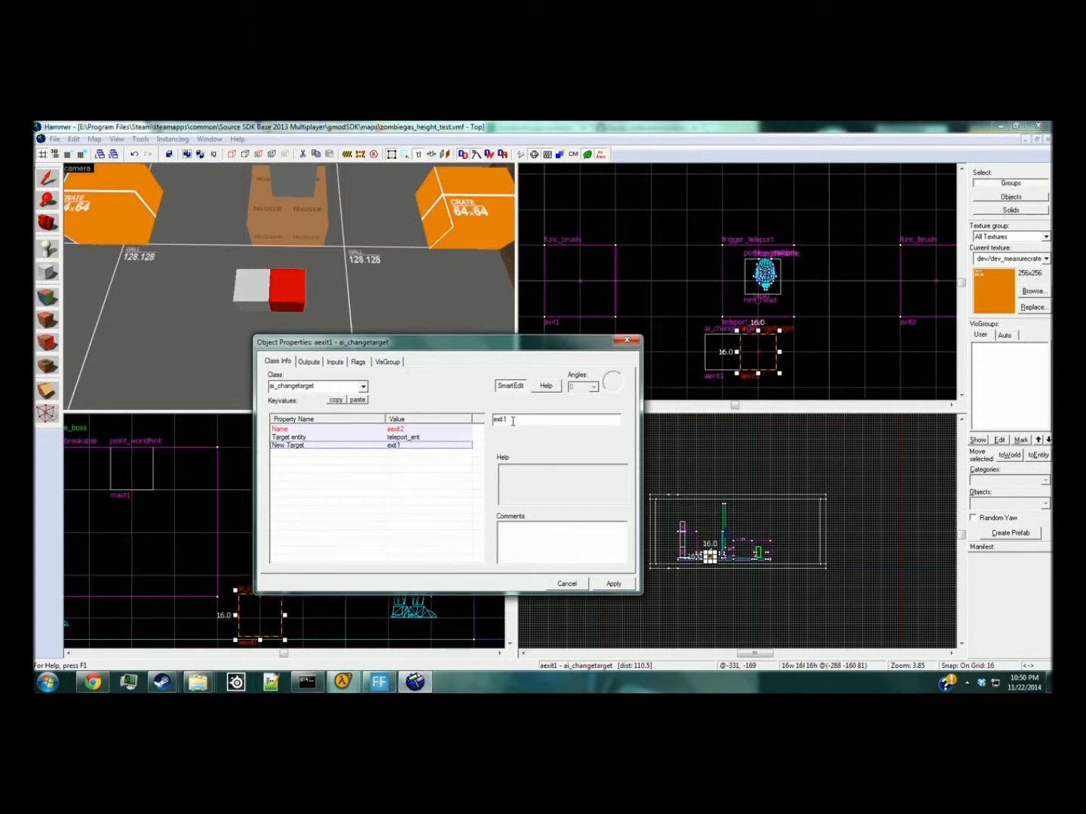
pyautogui.press('BackSpace')
pyautogui.write('2')
pyautogui.press('Return')
# Copy aexit2 to the end of the row, name it aexit3 with New Target exit3, and close the properties.
pyautogui.moveTo(758, 370); pyautogui.dragTo(788, 363)
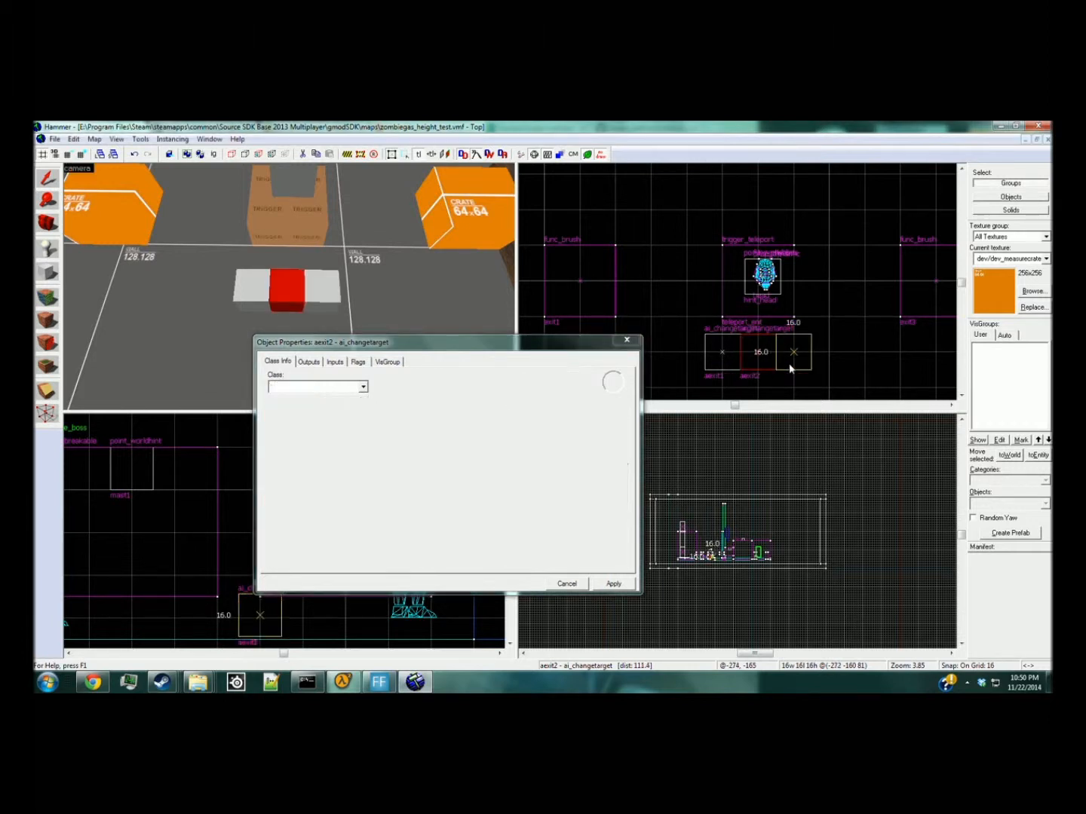
pyautogui.click(405, 428)
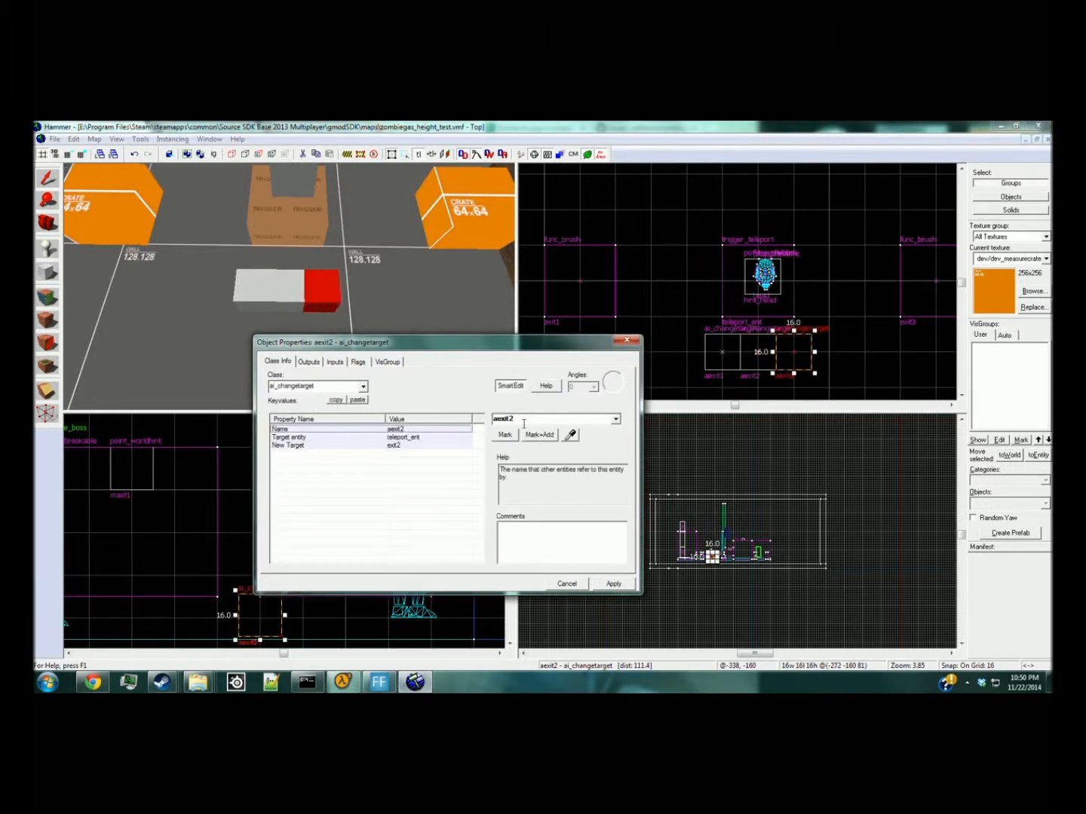
pyautogui.press('BackSpace')
pyautogui.write('3')
pyautogui.click(454, 445)
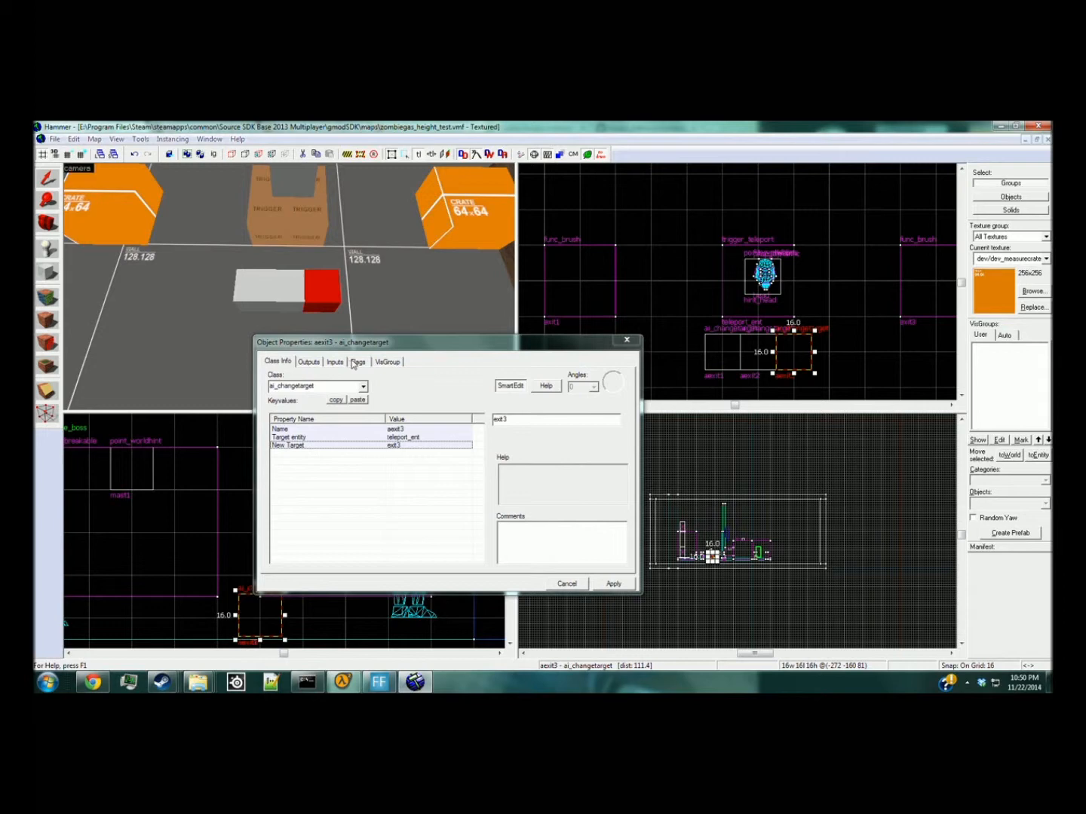
pyautogui.click(323, 364)
pyautogui.click(278, 362)
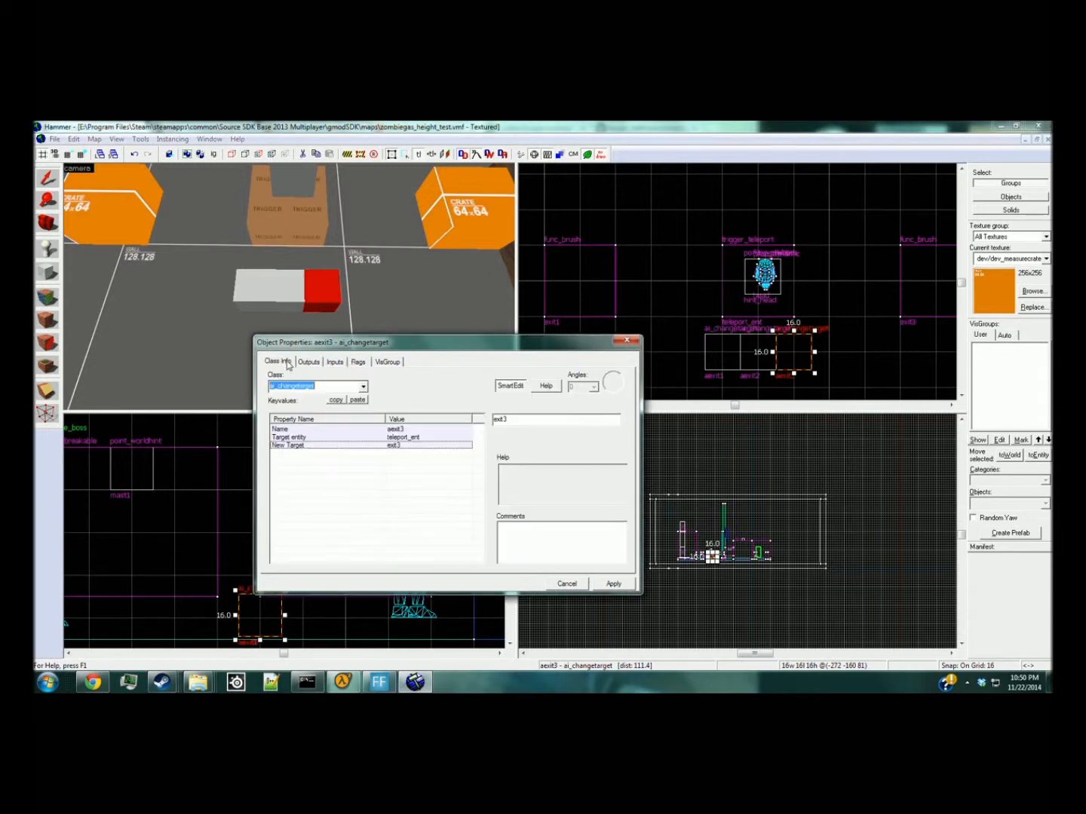
pyautogui.click(631, 341)
pyautogui.press('Escape')
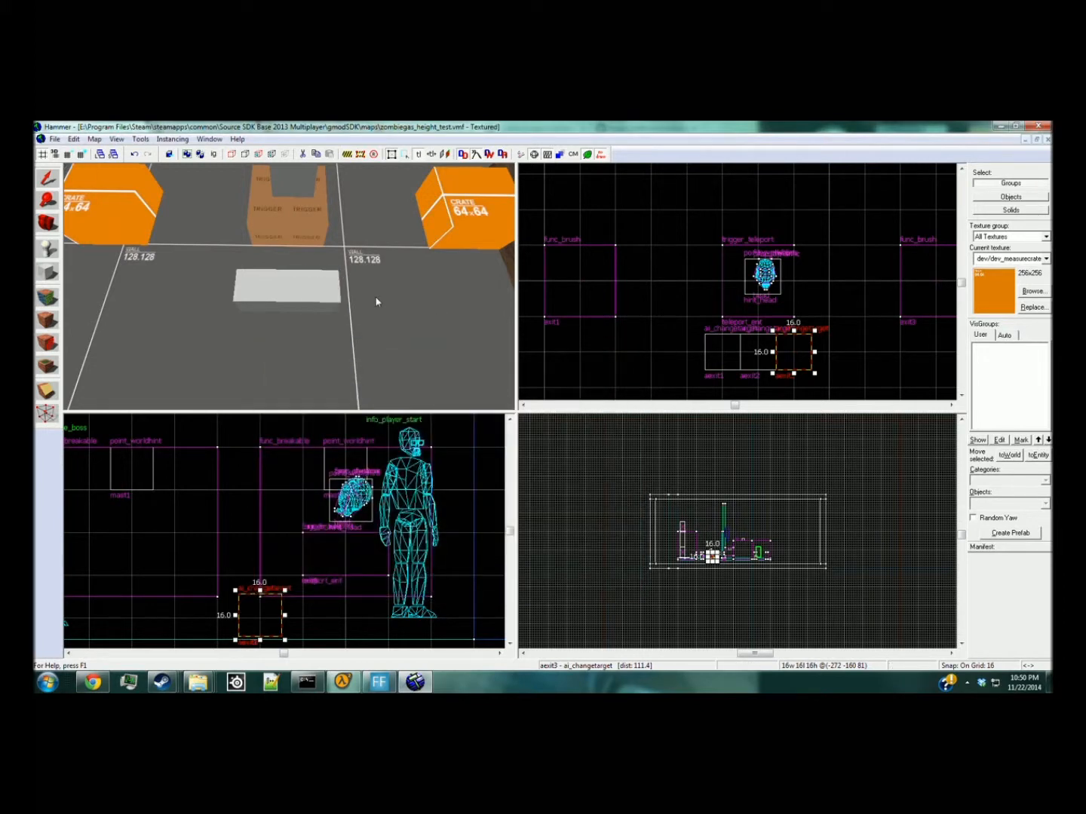
# Examine the teleport trigger and its list of outputs.
pyautogui.press('z')
pyautogui.press('w')
pyautogui.press('z')
pyautogui.click(290, 287)
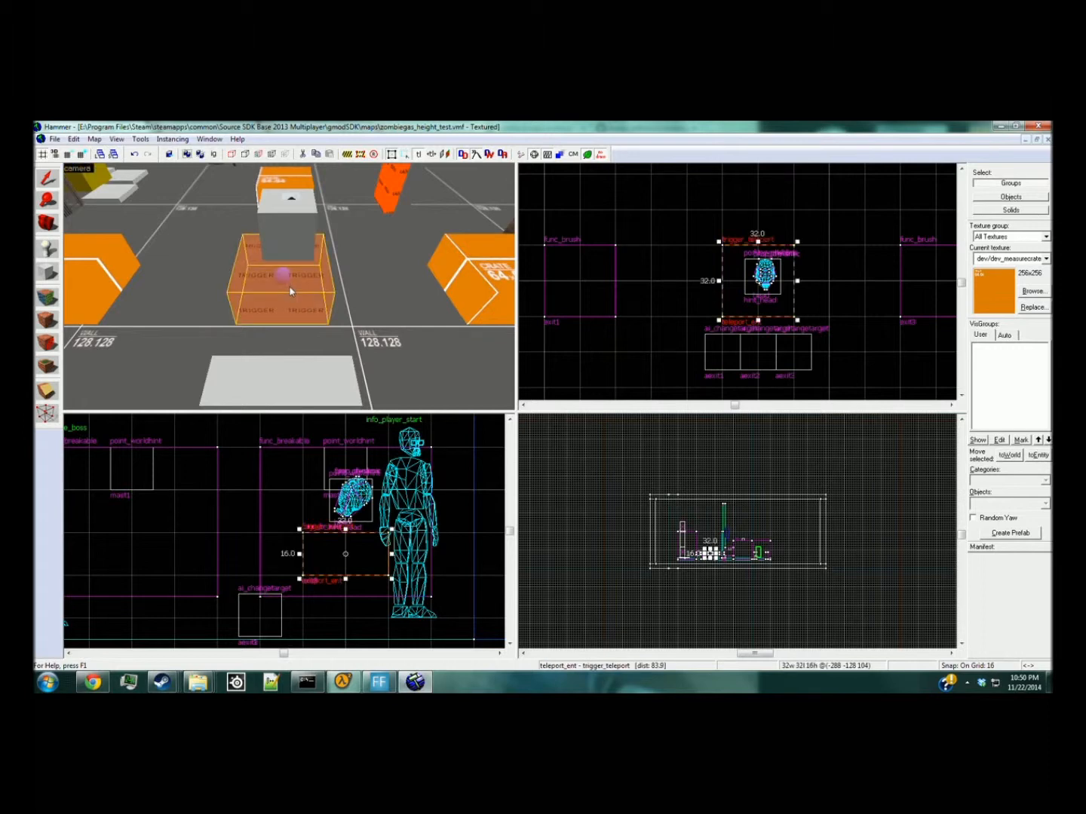
pyautogui.press('Escape')
pyautogui.press('z')
pyautogui.press('s')
pyautogui.press('s')
pyautogui.press('w')
pyautogui.press('z')
pyautogui.press('w')
pyautogui.press('w')
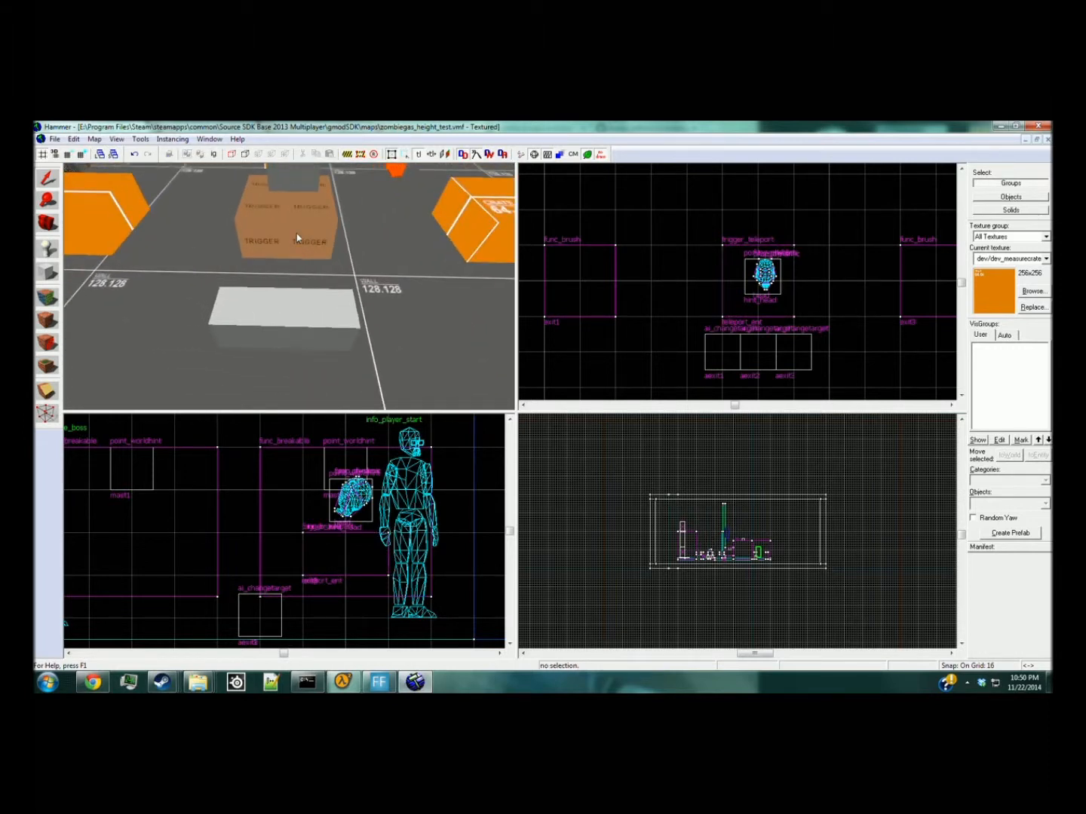
pyautogui.doubleClick(298, 248)
pyautogui.click(309, 361)
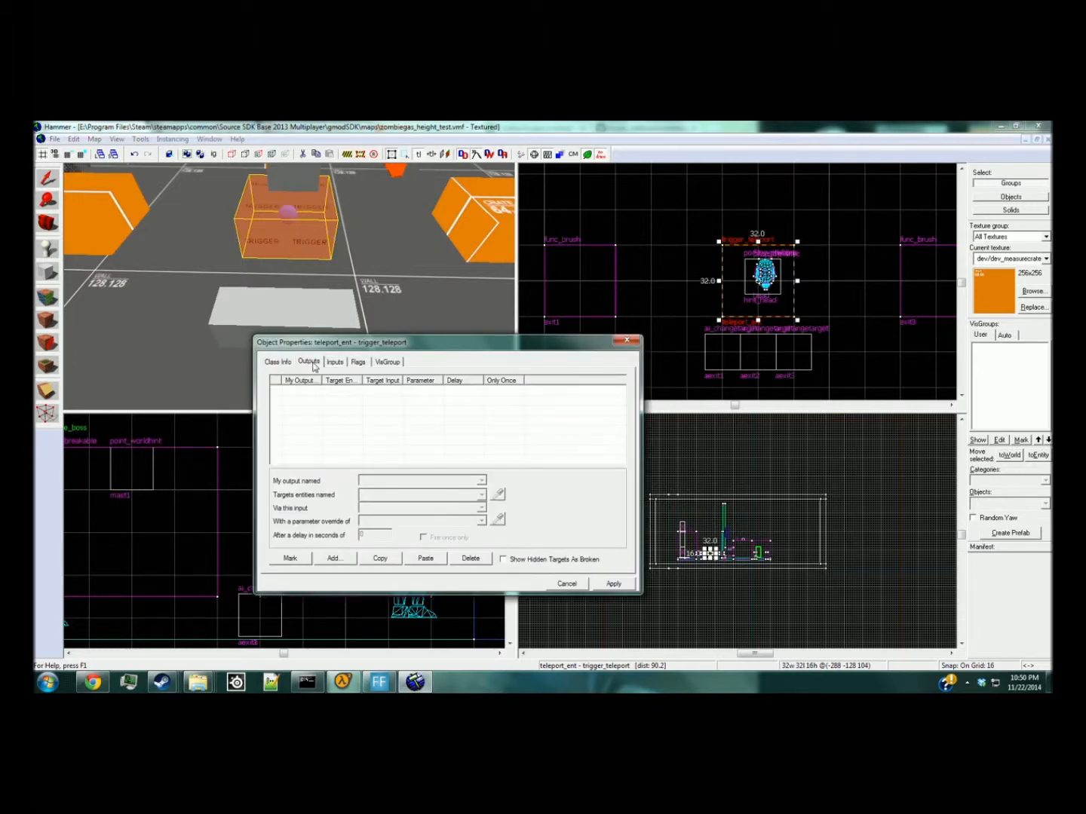
pyautogui.click(627, 340)
# Place a logic_case entity on the floor and align it directly in front of aexit1.
pyautogui.click(38, 247)
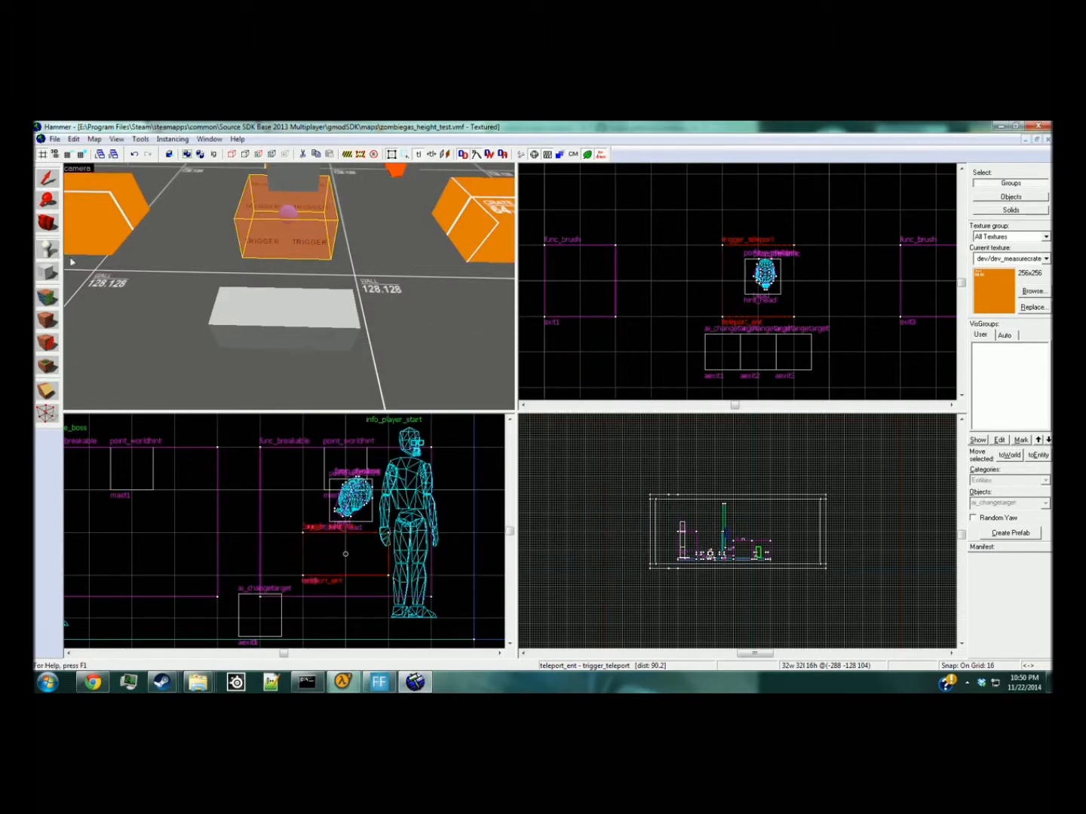
pyautogui.click(1017, 503)
pyautogui.write('logic_case')
pyautogui.press('Return')
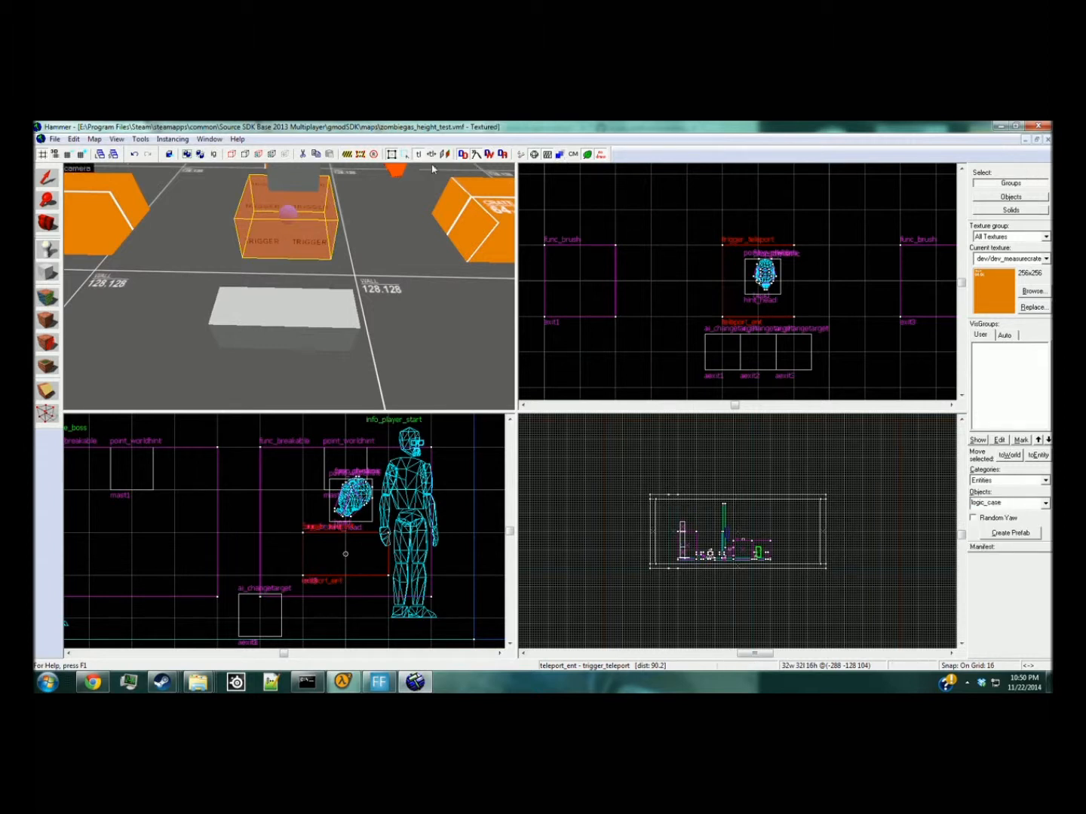
pyautogui.click(245, 377)
pyautogui.click(42, 181)
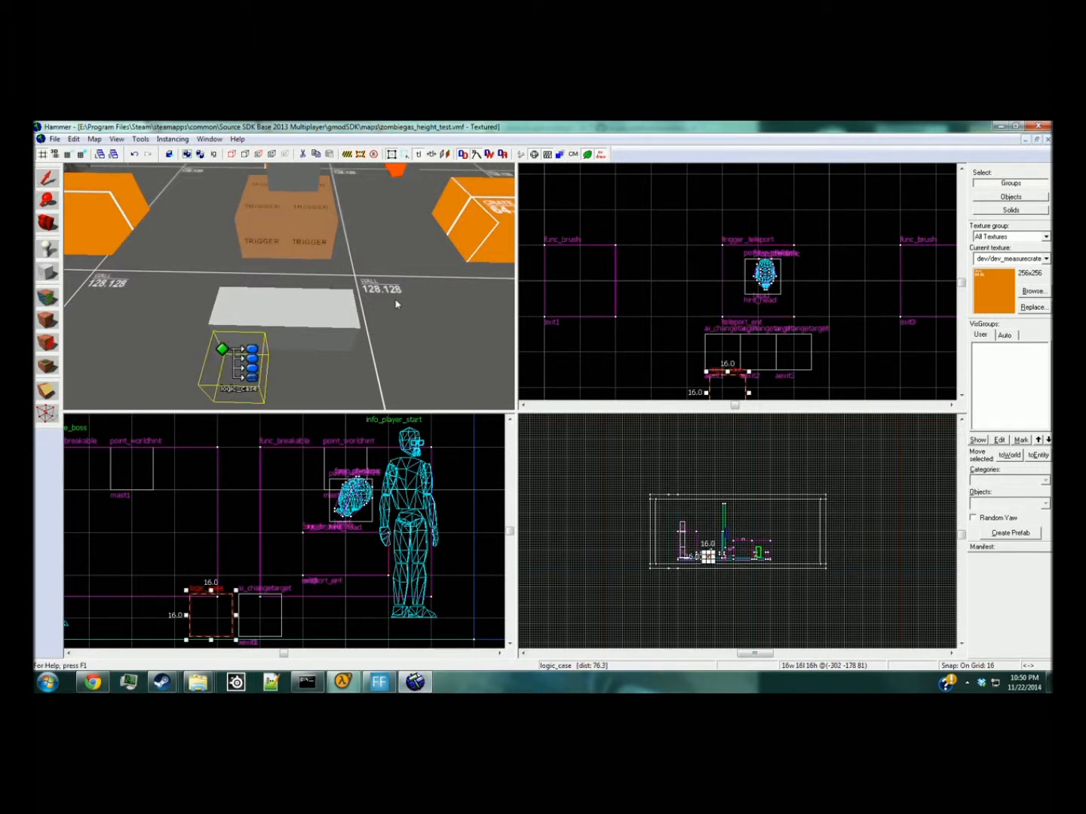
pyautogui.moveTo(728, 393); pyautogui.dragTo(727, 335, button='middle')
pyautogui.scroll(1, 727, 335)
pyautogui.moveTo(737, 336); pyautogui.dragTo(733, 329)
# Name the logic_case entity case and set Case 01 to e1, Case 02 to e2 and Case 03 to e3.
pyautogui.doubleClick(262, 369)
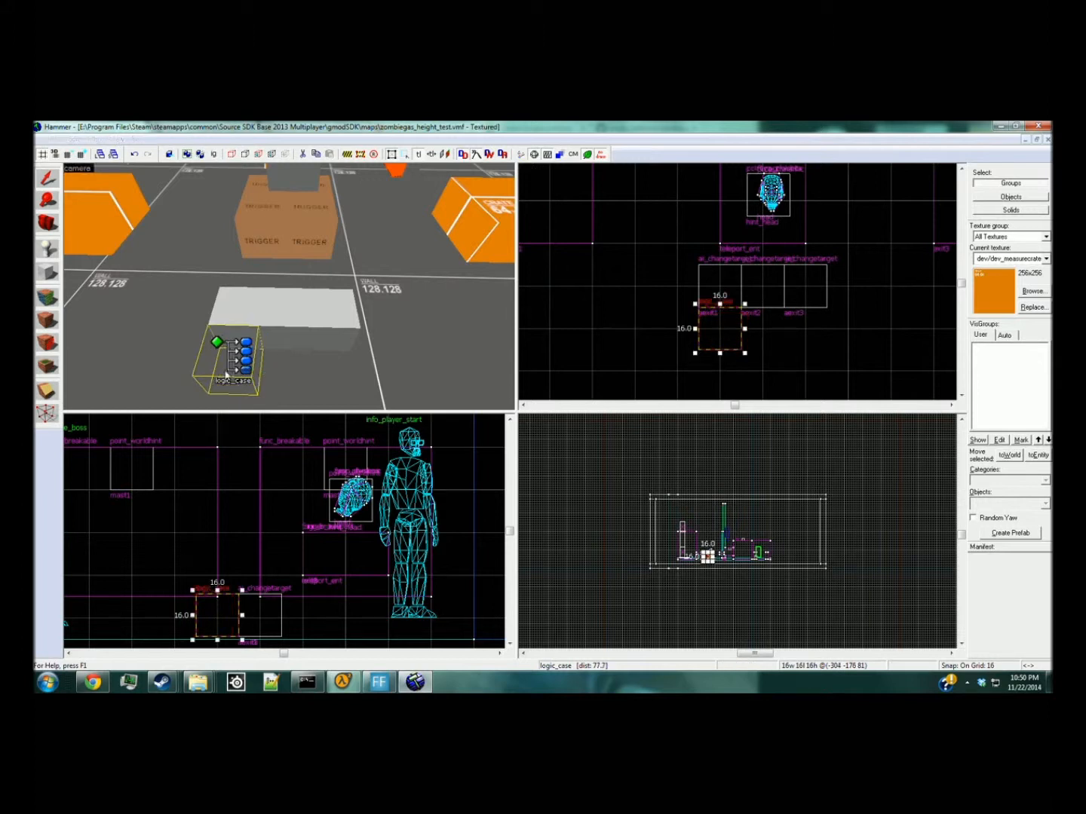
pyautogui.click(404, 429)
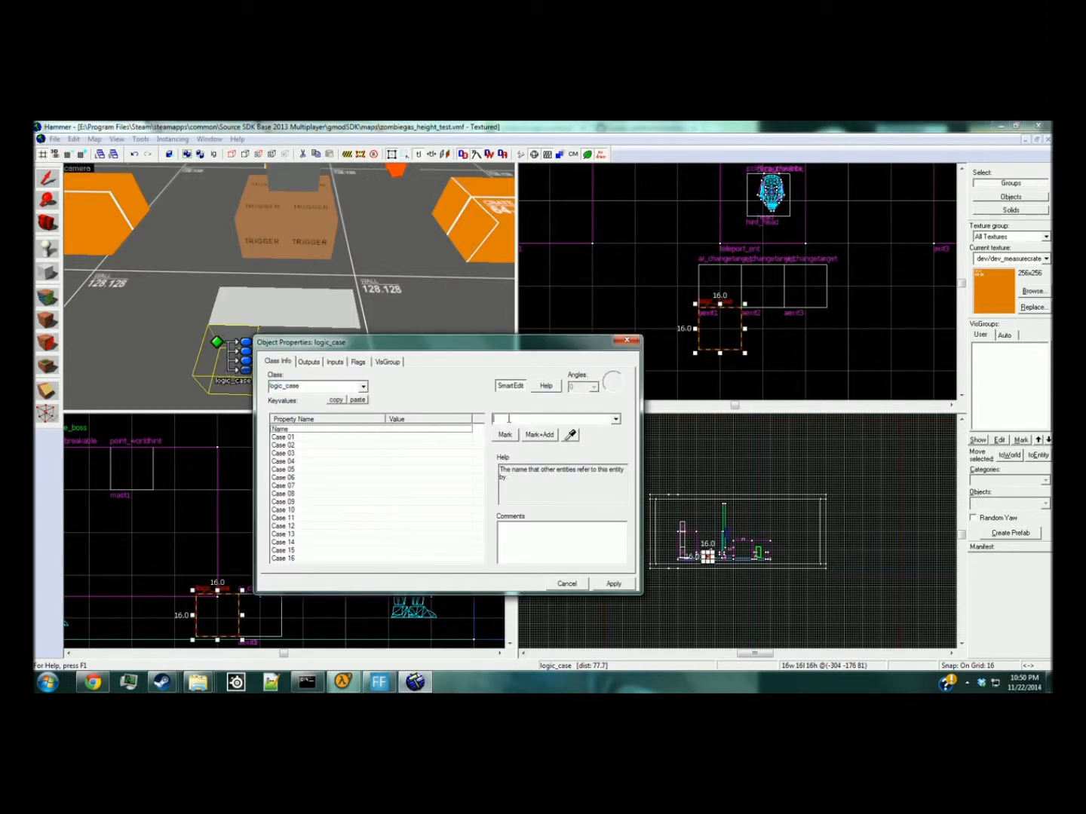
pyautogui.write('case')
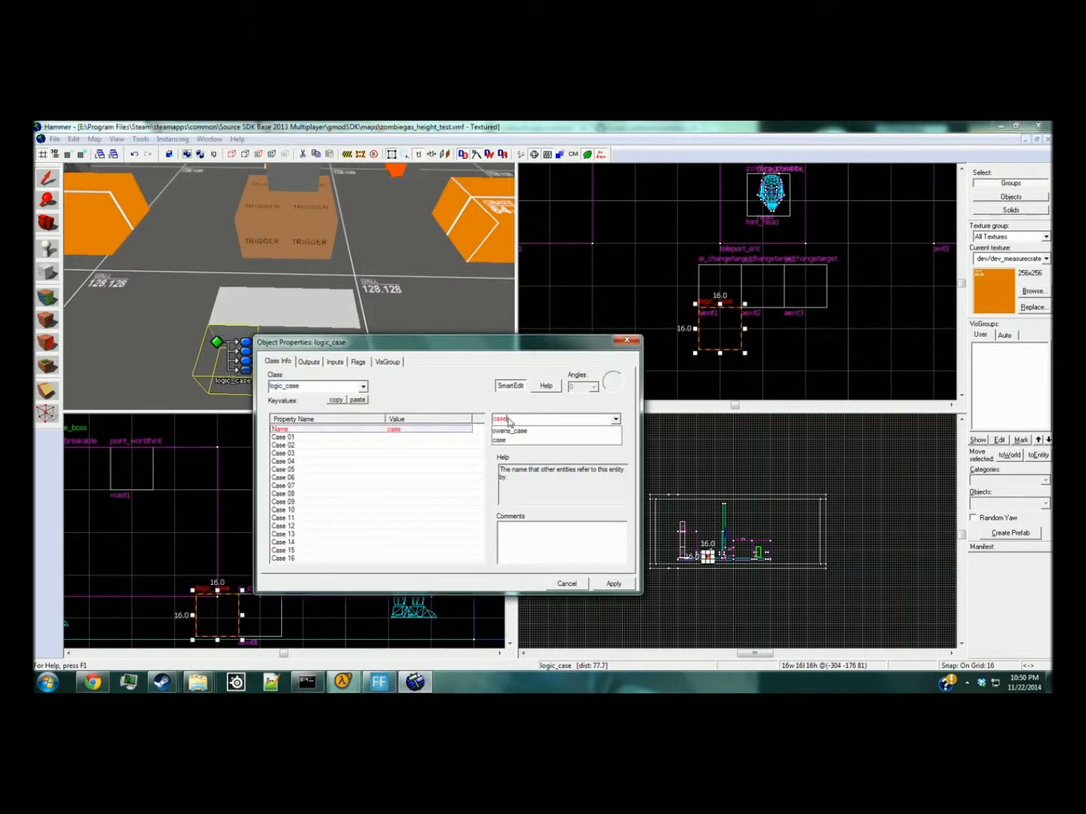
pyautogui.click(457, 439)
pyautogui.write('e1')
pyautogui.click(393, 445)
pyautogui.write('e2')
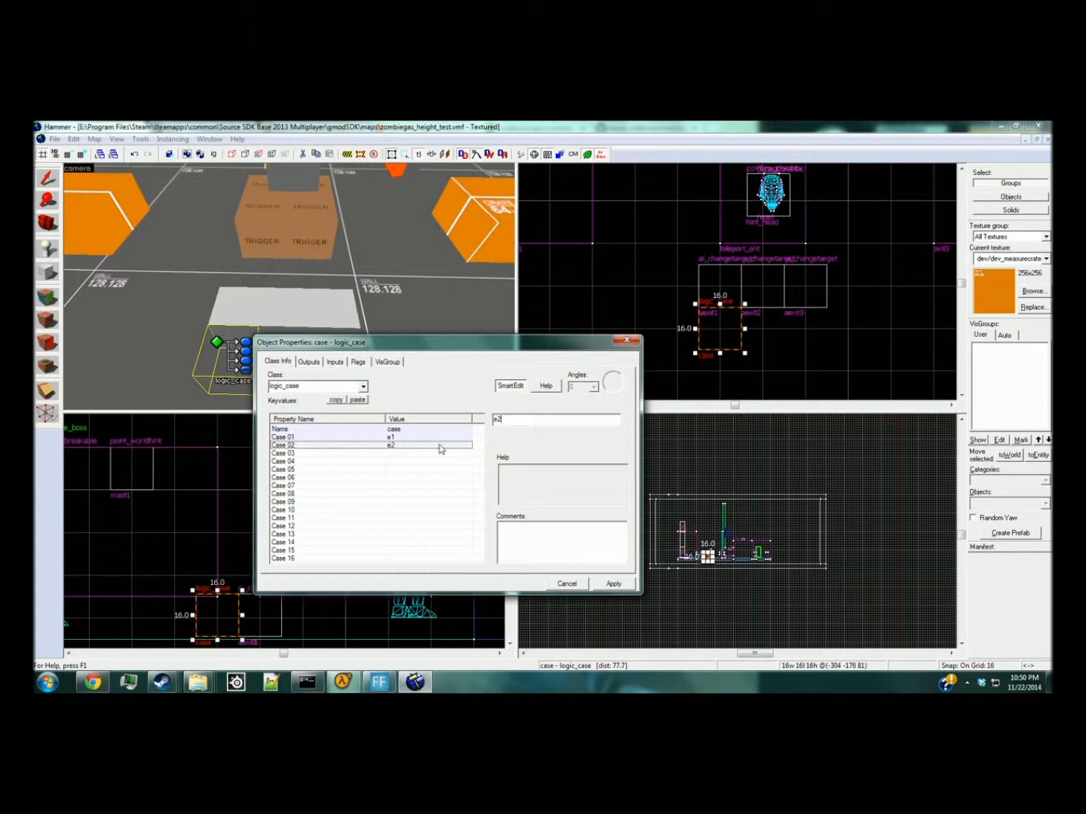
pyautogui.click(434, 453)
pyautogui.write('e3')
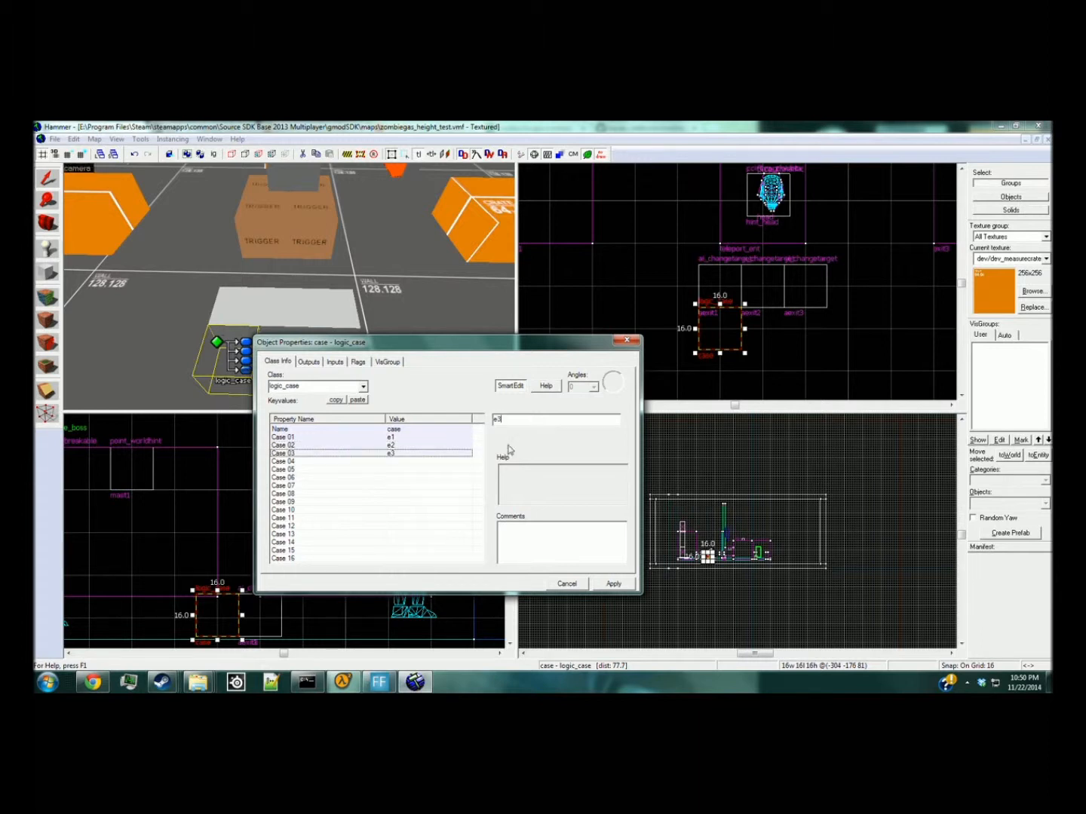
pyautogui.click(614, 582)
# Add an OnCase01 output to the logic_case that targets aexit1 with the Activate input.
pyautogui.click(311, 362)
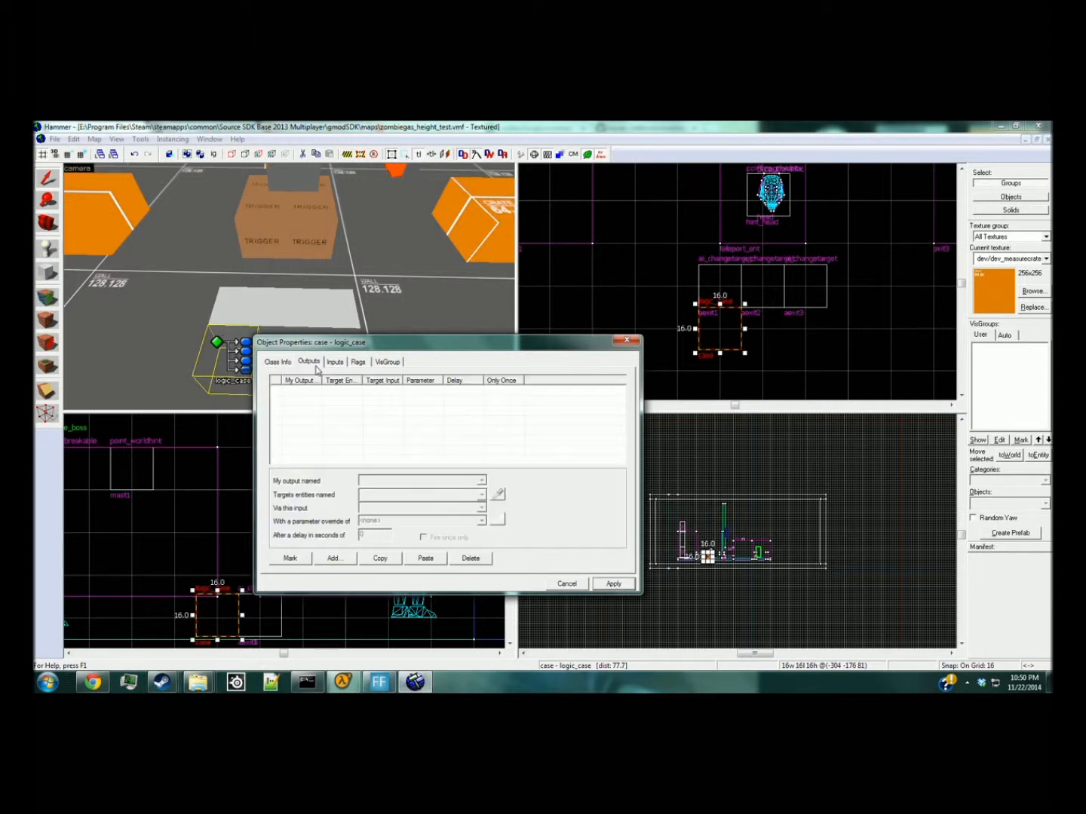
pyautogui.moveTo(373, 351); pyautogui.dragTo(548, 350)
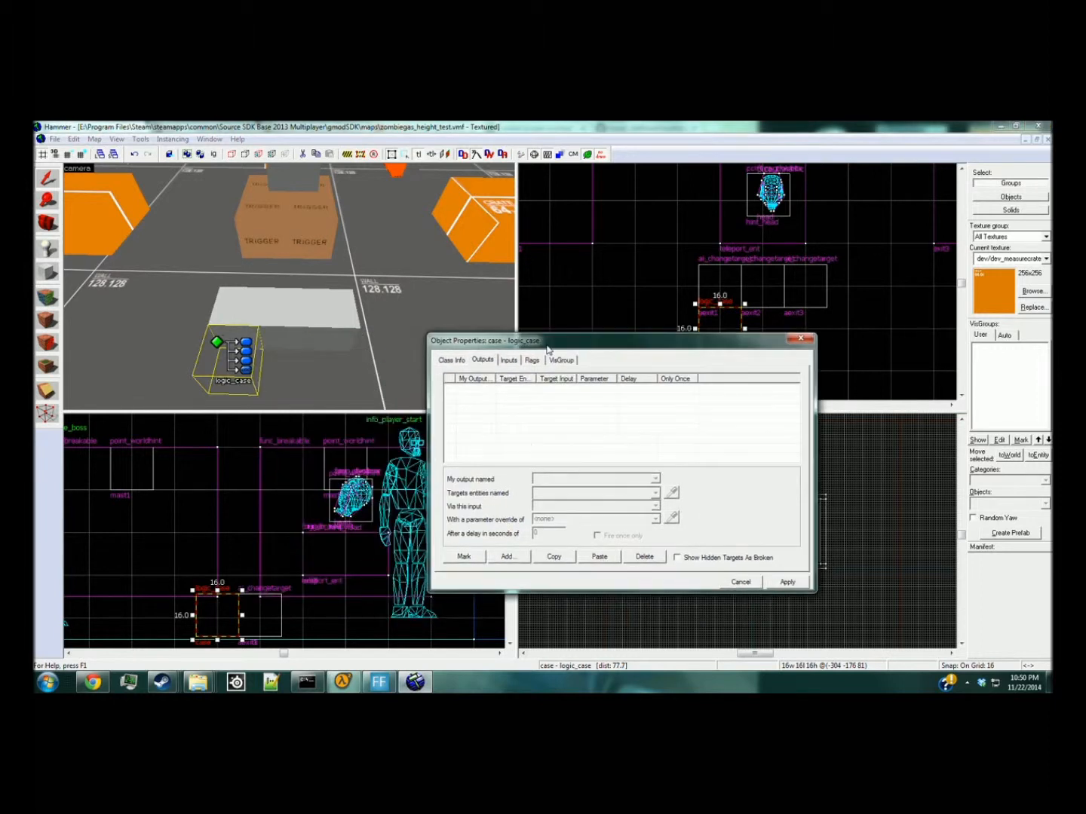
pyautogui.click(502, 557)
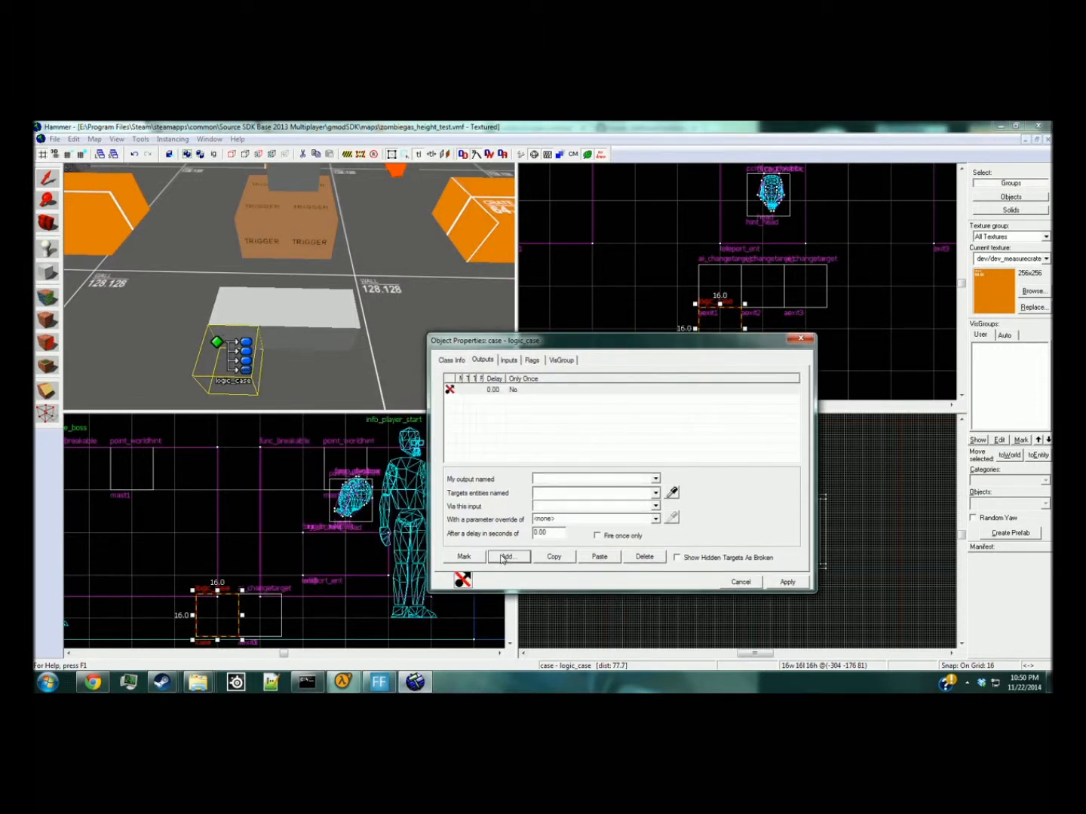
pyautogui.write('OnCase01')
pyautogui.press('Tab')
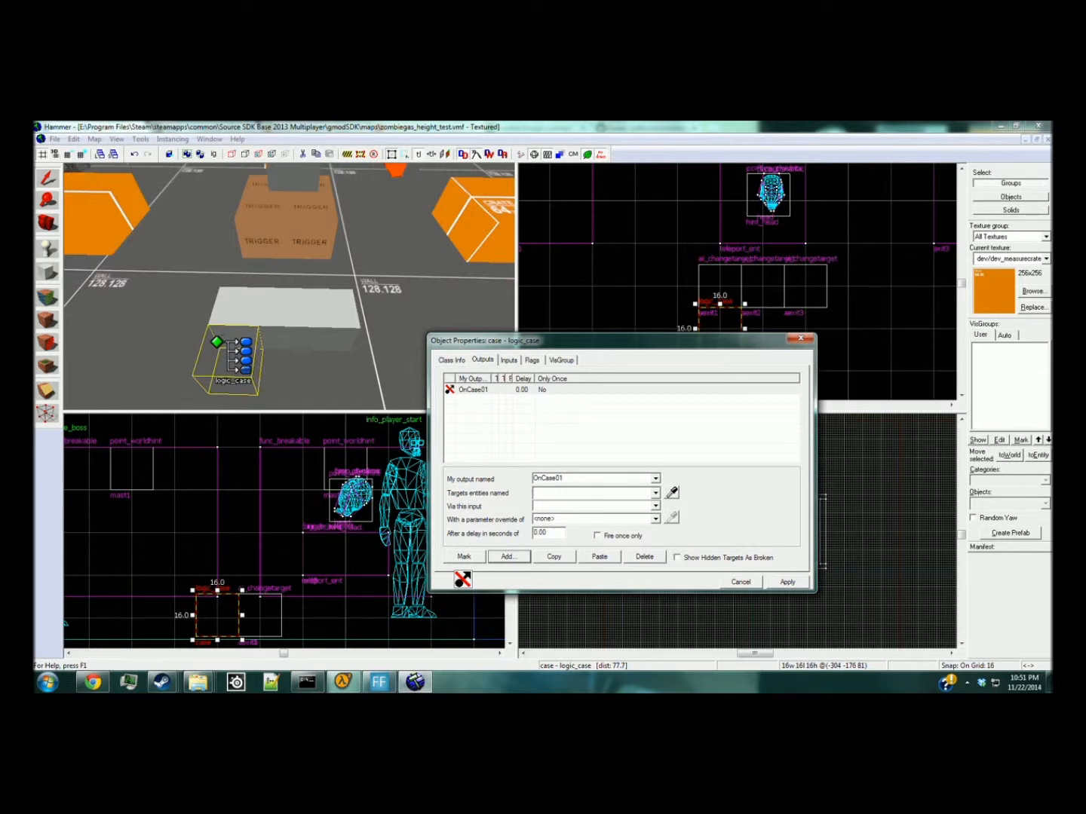
pyautogui.click(236, 329)
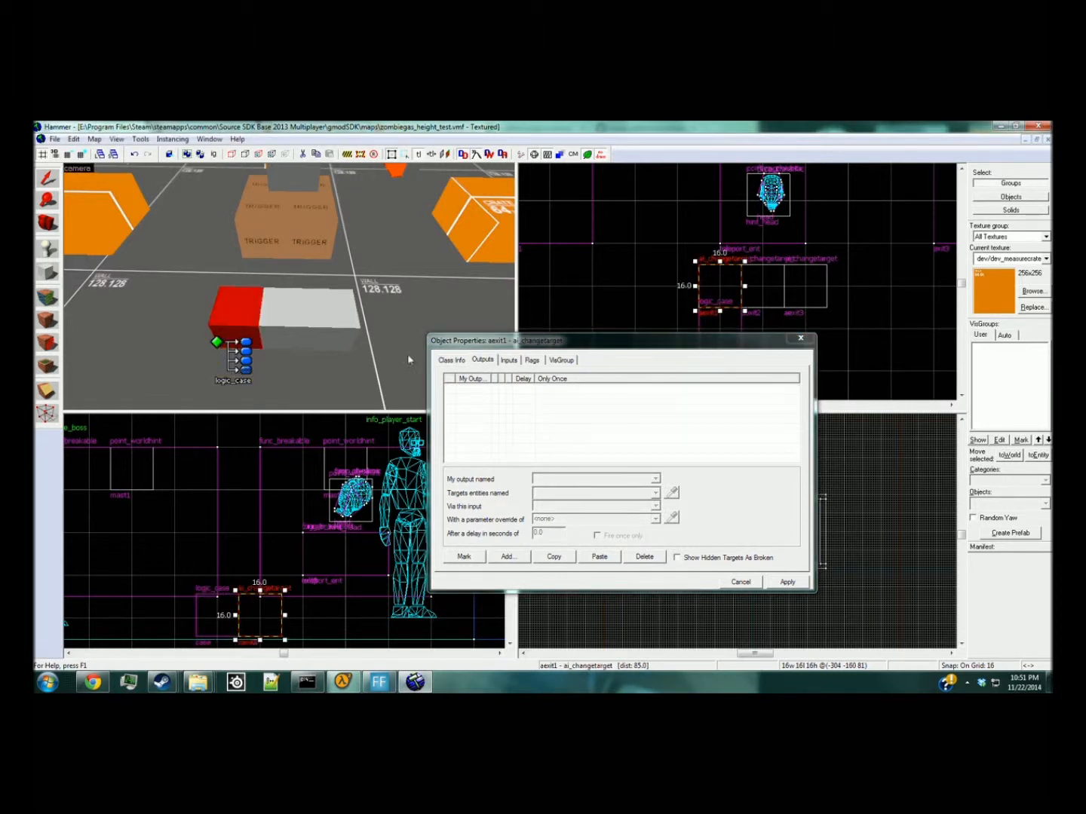
pyautogui.click(240, 356)
pyautogui.click(555, 492)
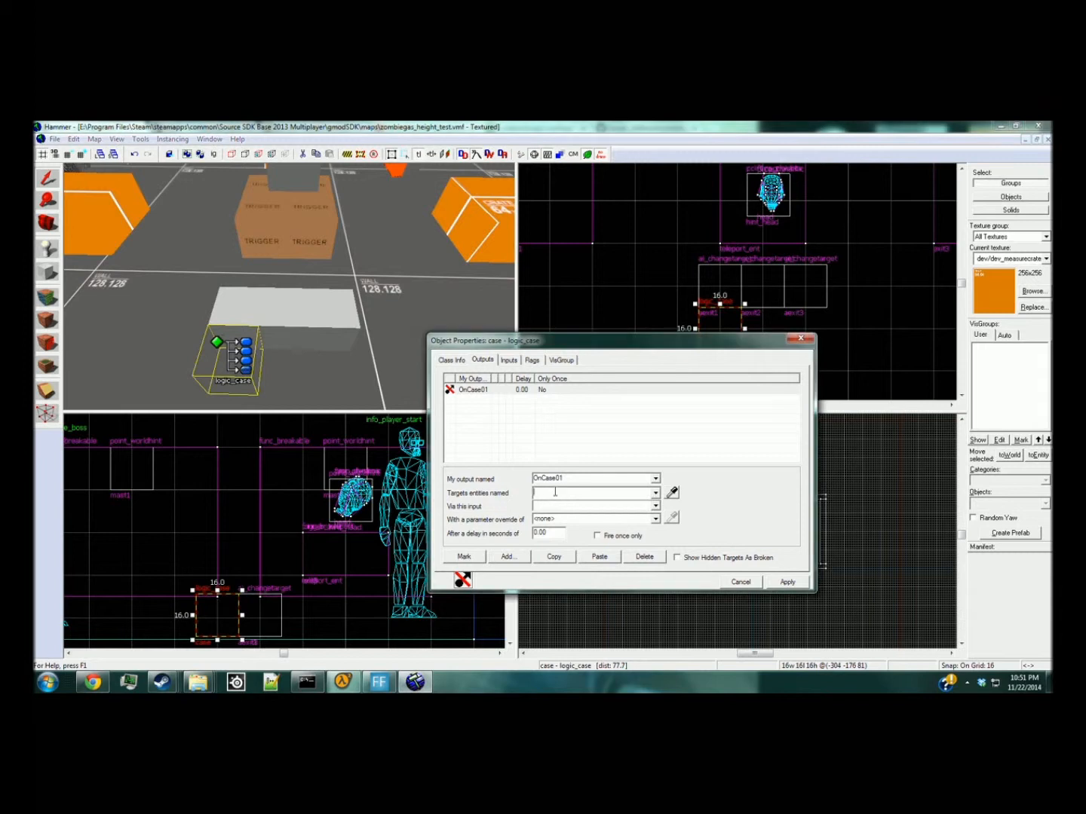
pyautogui.write('aex1')
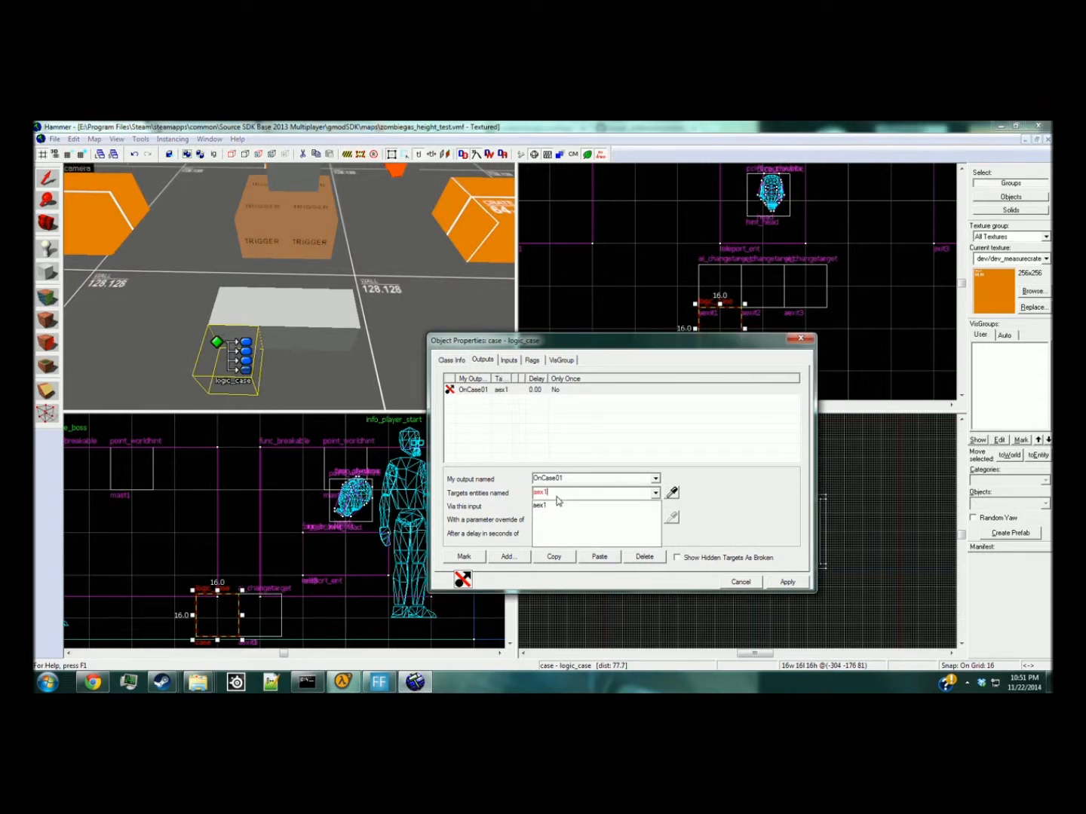
pyautogui.press('BackSpace')
pyautogui.write('it1')
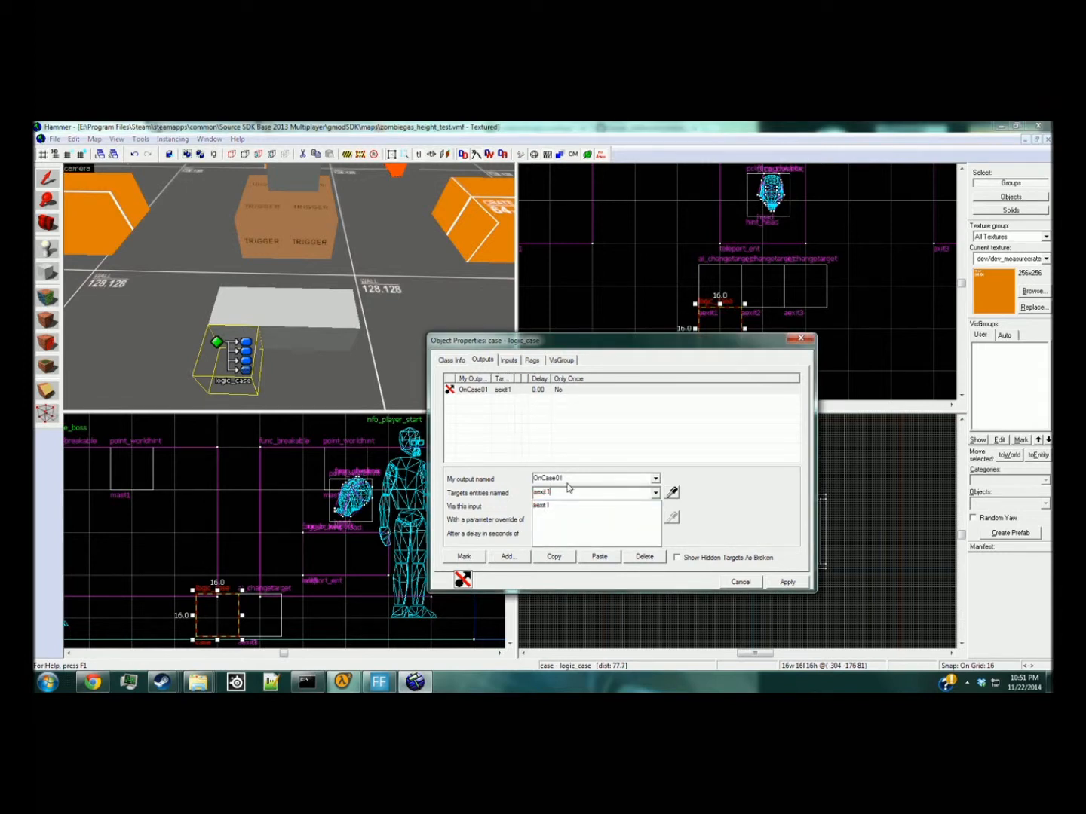
pyautogui.press('Tab')
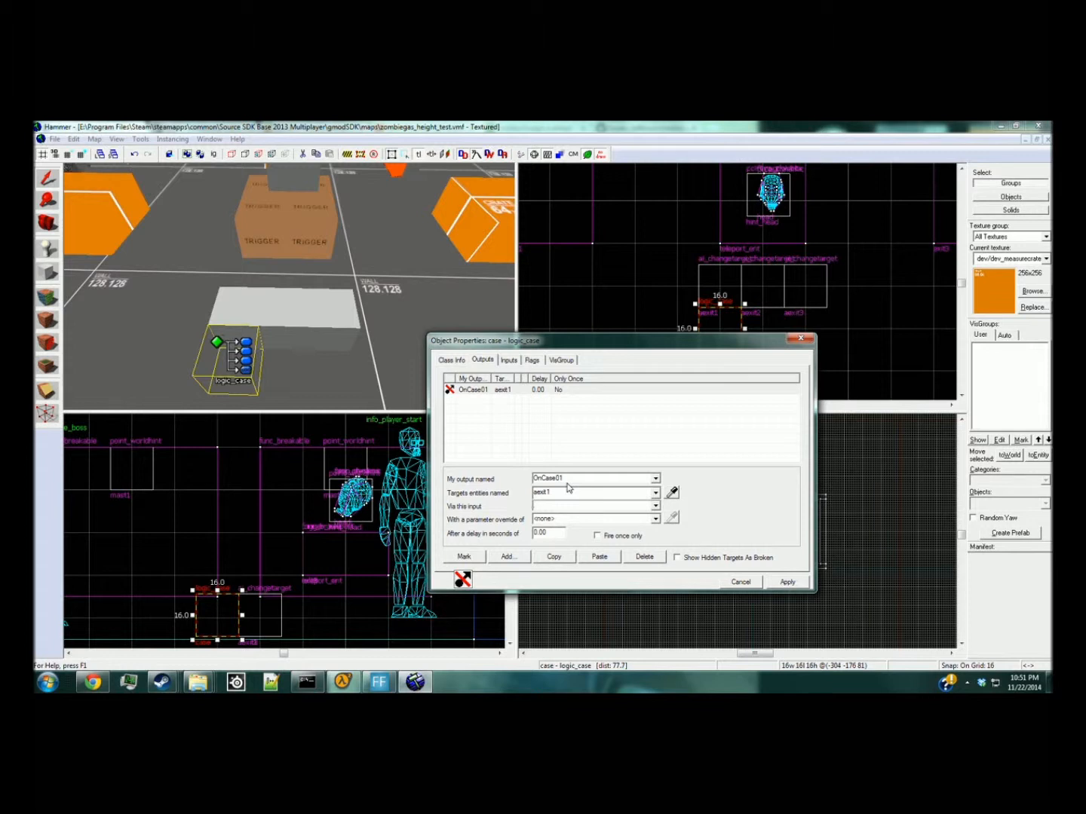
pyautogui.write('ate')
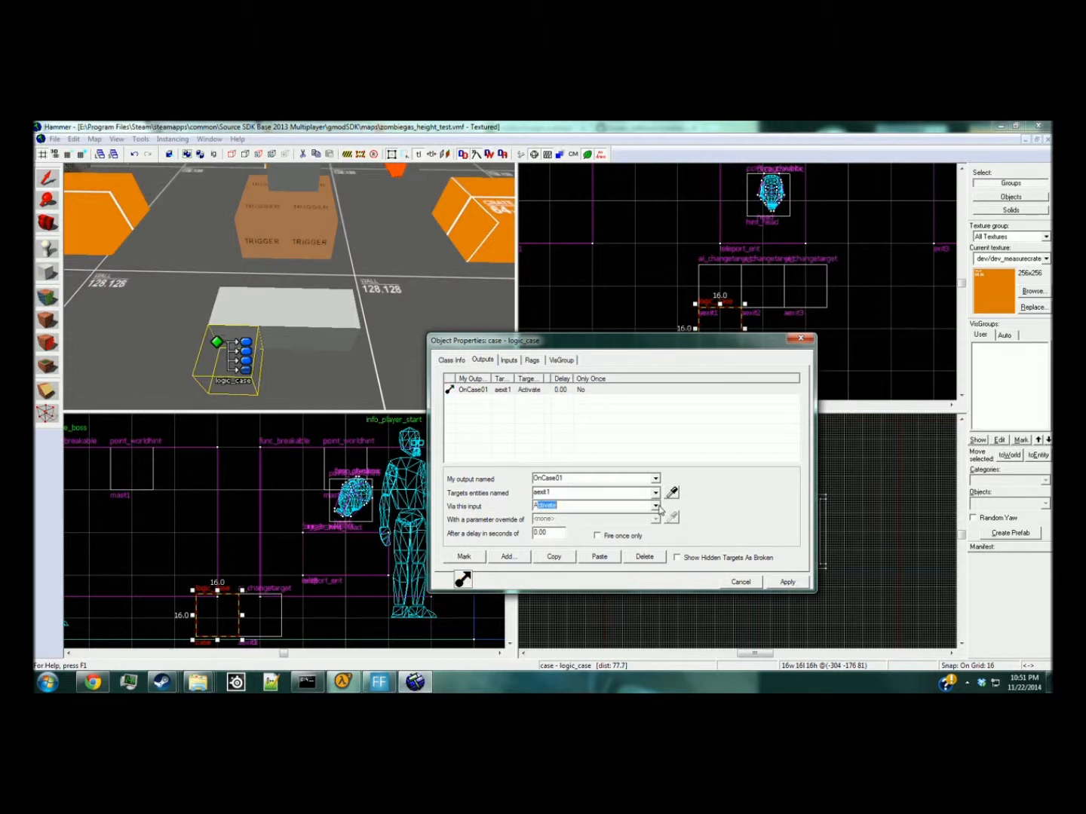
pyautogui.click(784, 582)
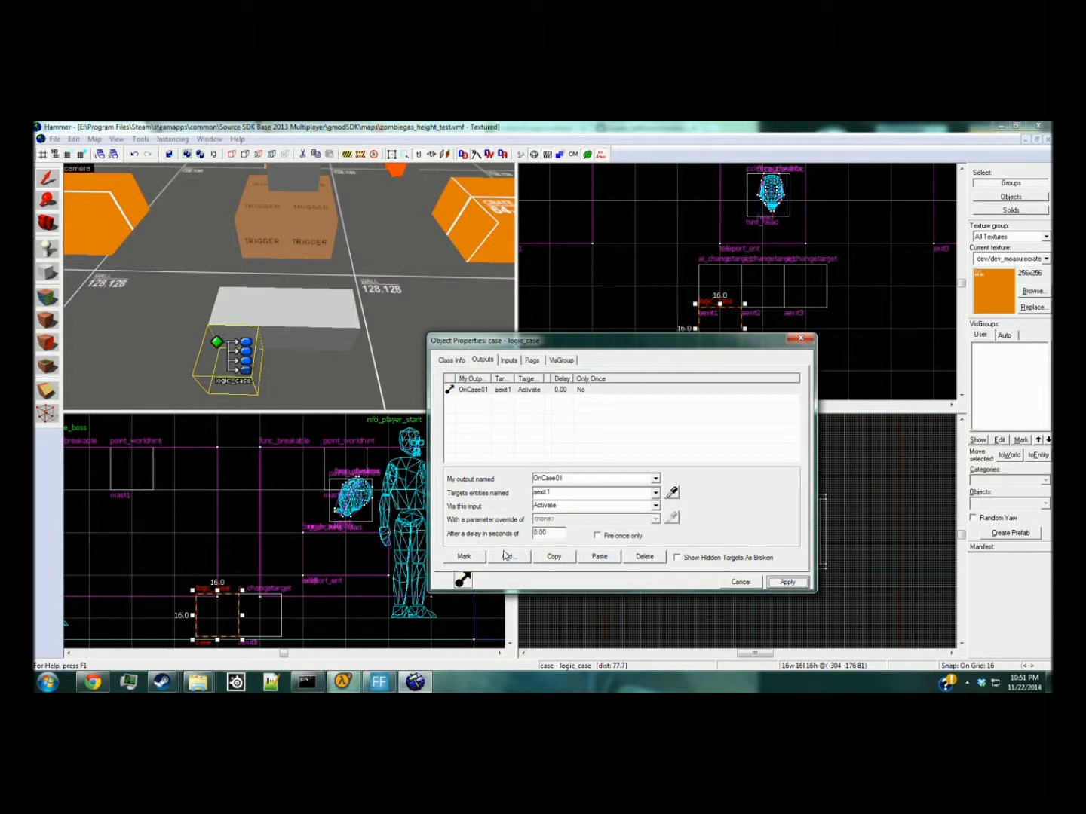
# Duplicate the OnCase01 output twice and change one copy to OnCase02 targeting aexit2.
pyautogui.click(554, 557)
pyautogui.click(598, 557)
pyautogui.click(600, 558)
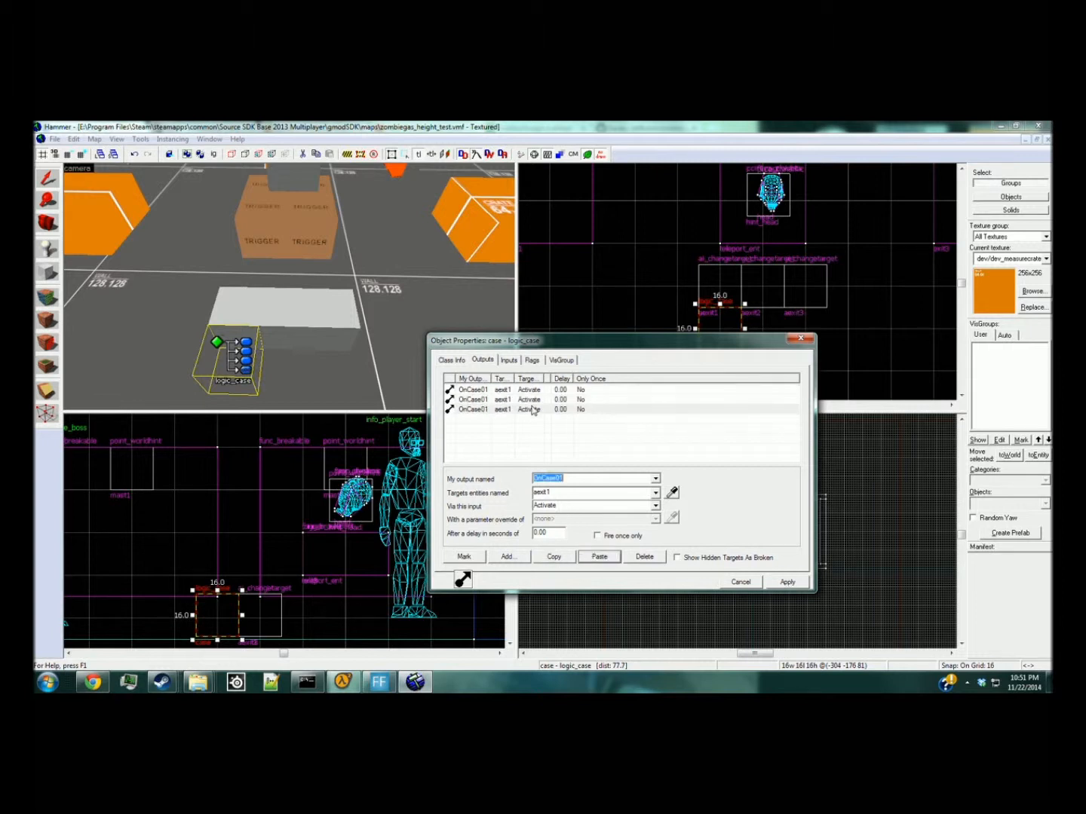
pyautogui.click(653, 478)
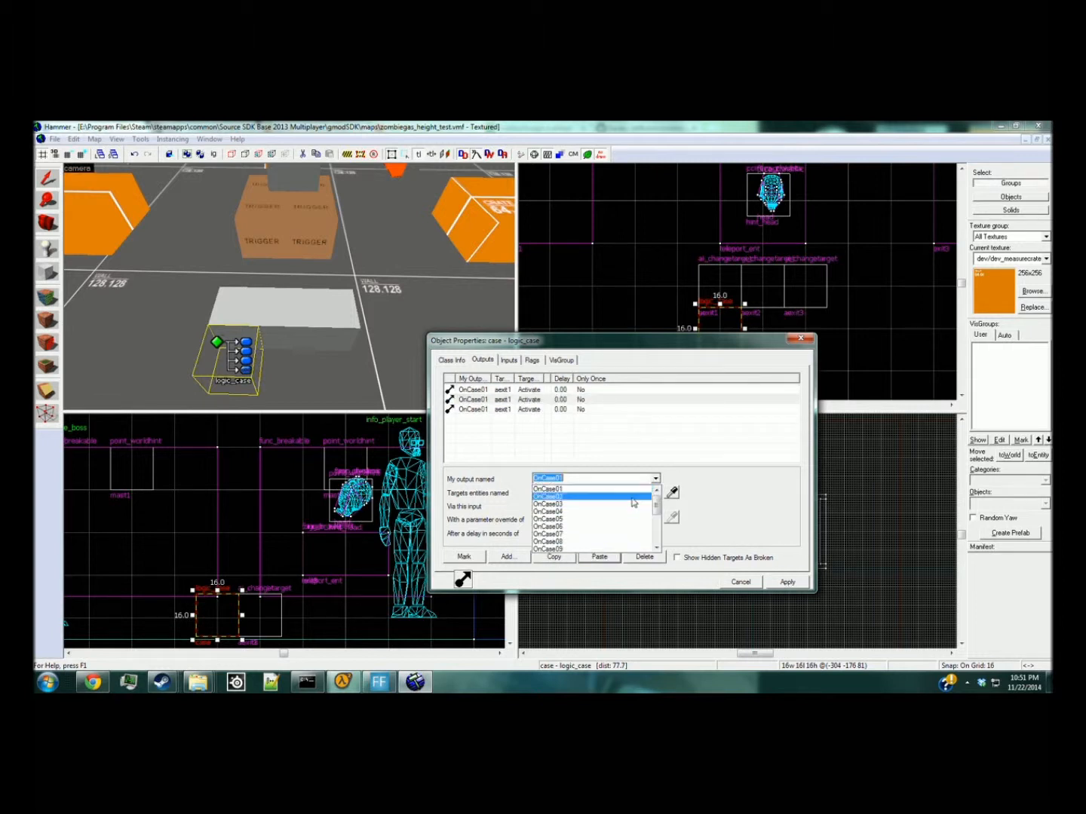
pyautogui.click(579, 495)
pyautogui.press('Tab')
pyautogui.press('BackSpace')
pyautogui.write('2')
pyautogui.press('Return')
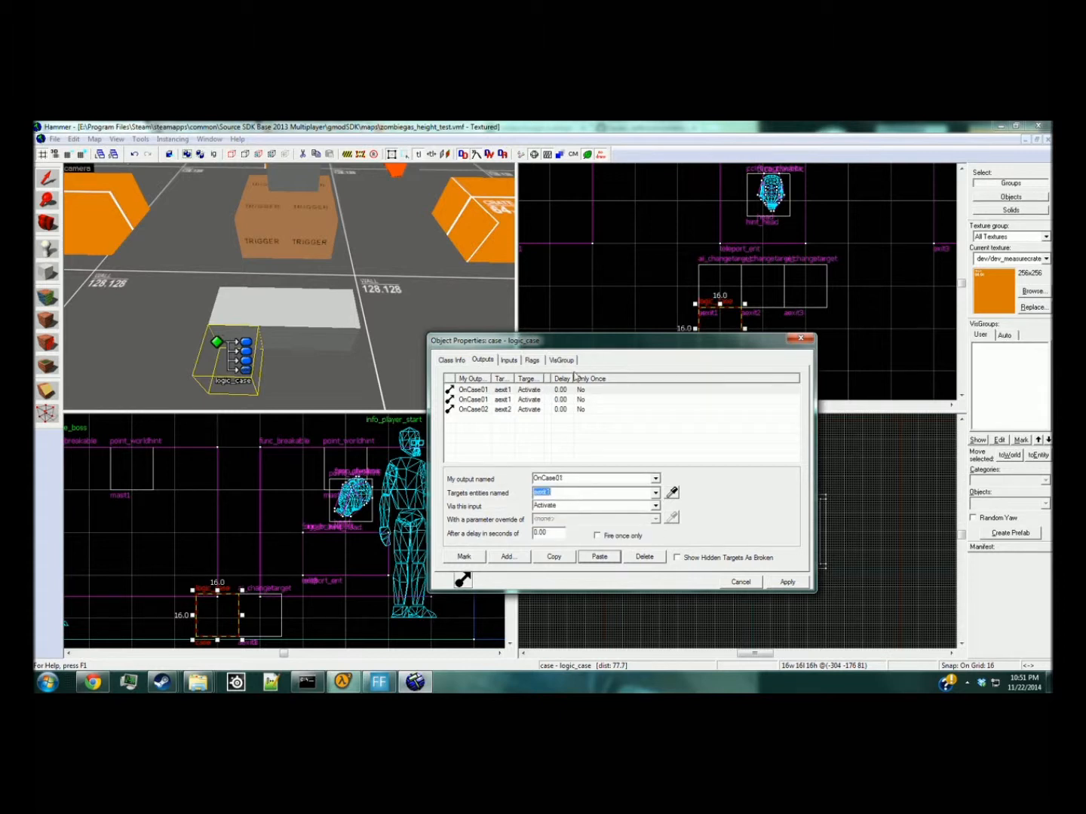
# Change the remaining copied output to OnCase03 targeting aexit3.
pyautogui.click(527, 399)
pyautogui.click(656, 478)
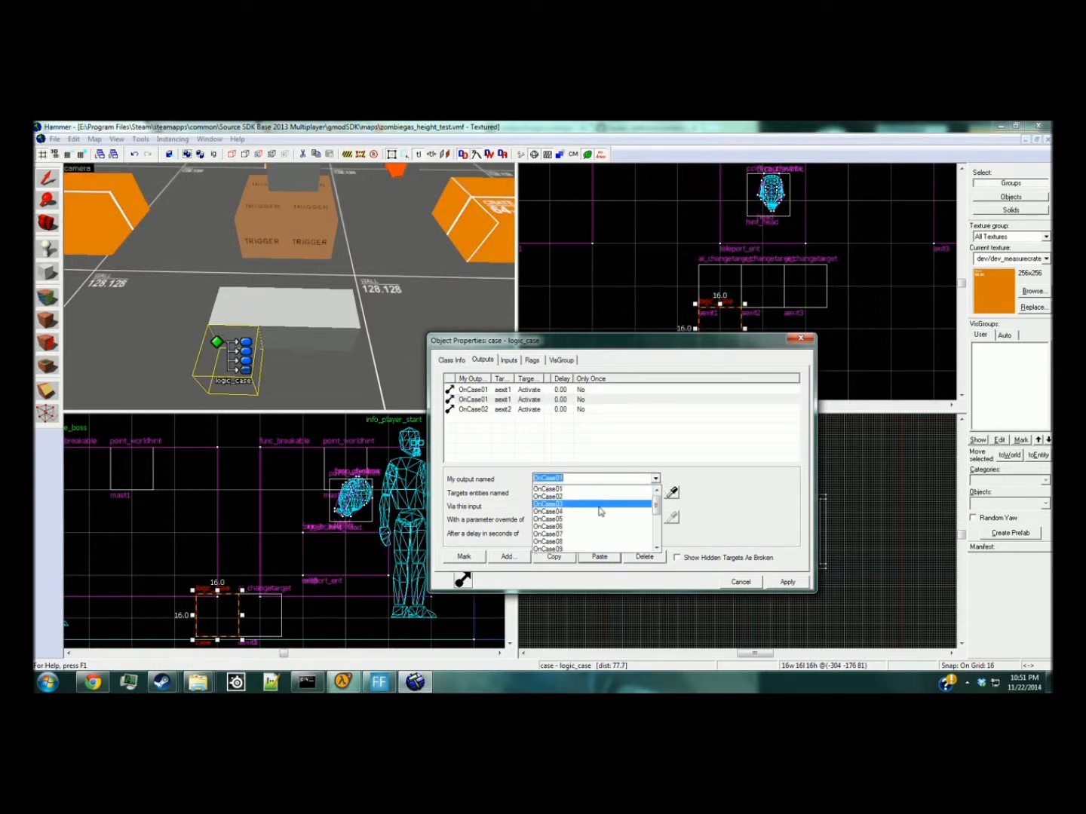
pyautogui.click(596, 505)
pyautogui.click(556, 493)
pyautogui.press('BackSpace')
pyautogui.write('3')
pyautogui.press('Return')
pyautogui.click(372, 389)
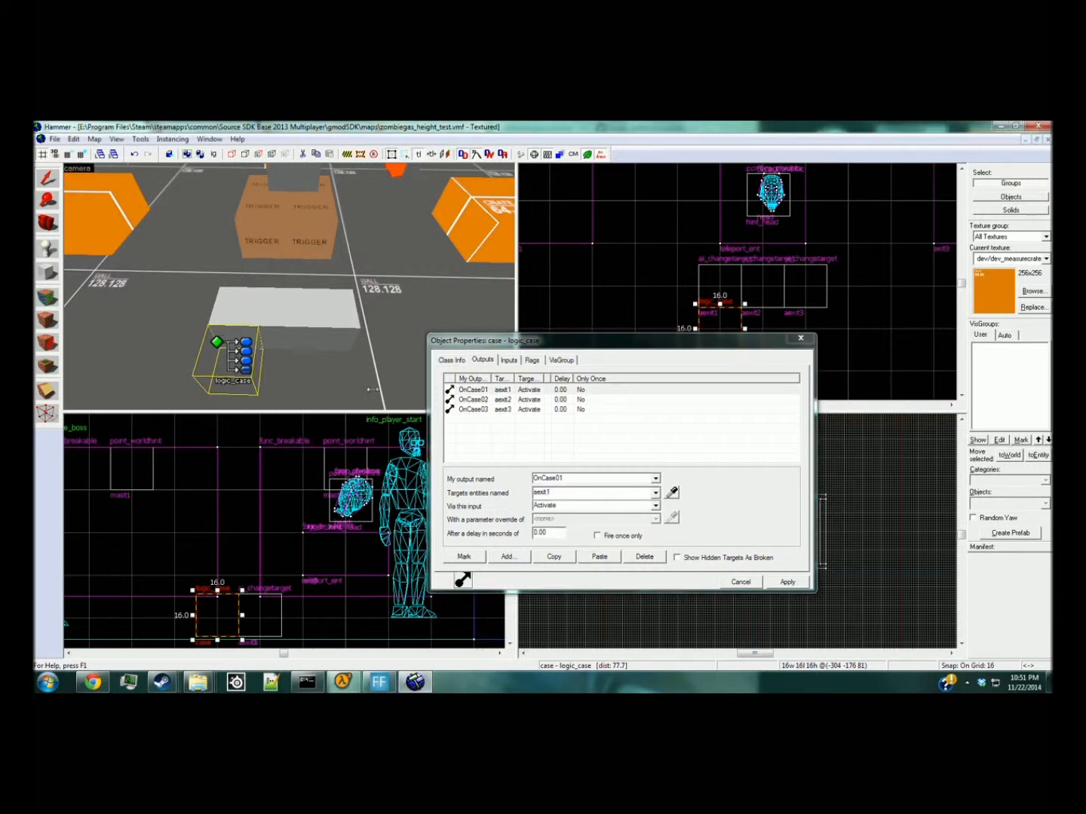
# Give the teleport trigger an OnStartTouchAll output that targets case with the PickRandom input.
pyautogui.click(270, 231)
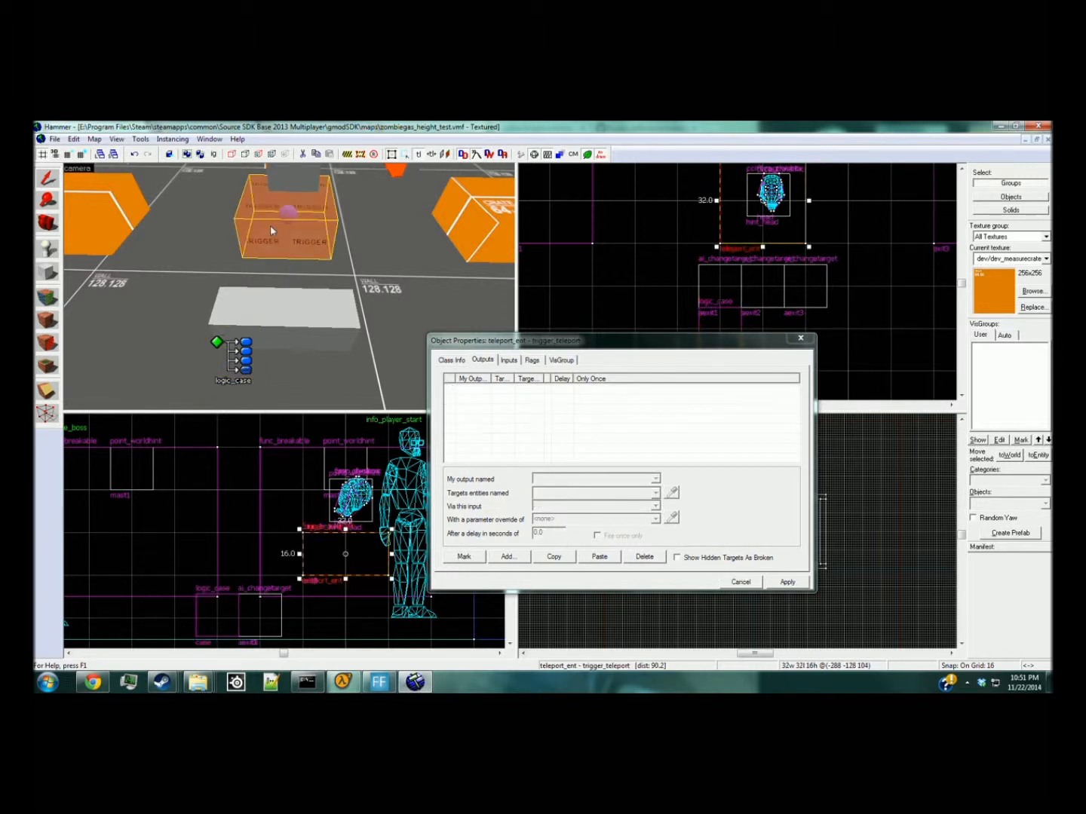
pyautogui.click(479, 359)
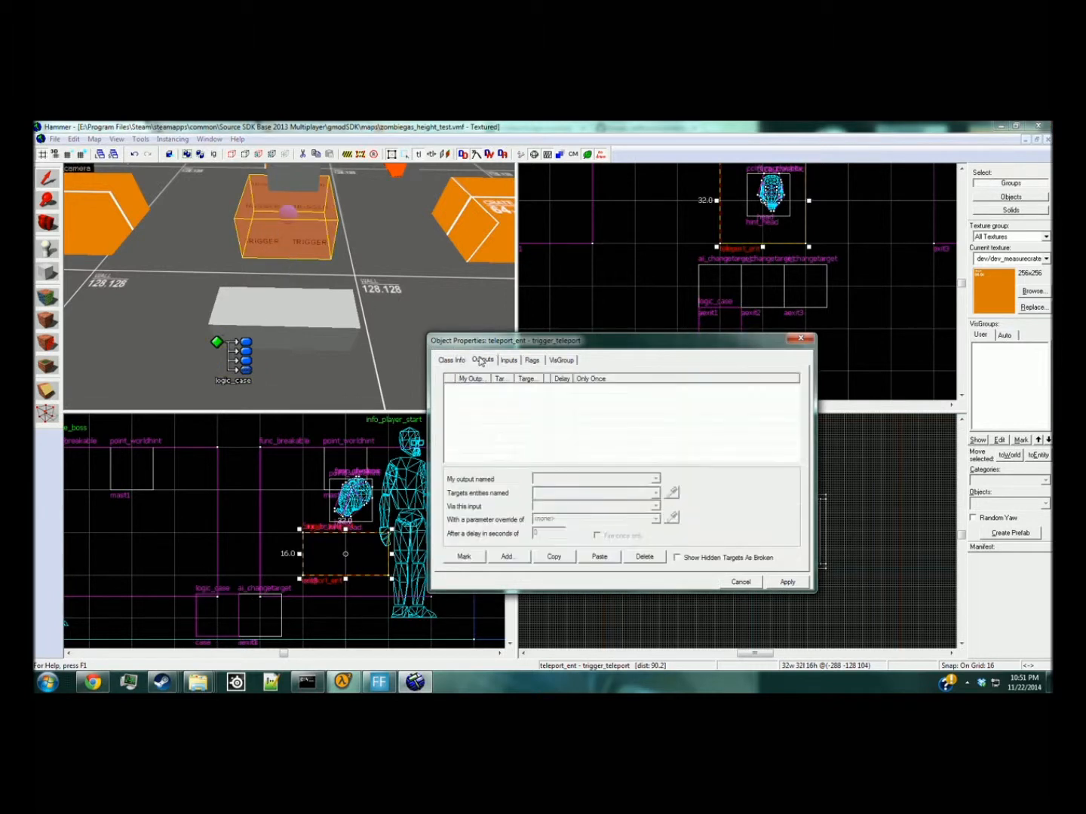
pyautogui.press('z')
pyautogui.press('s')
pyautogui.press('z')
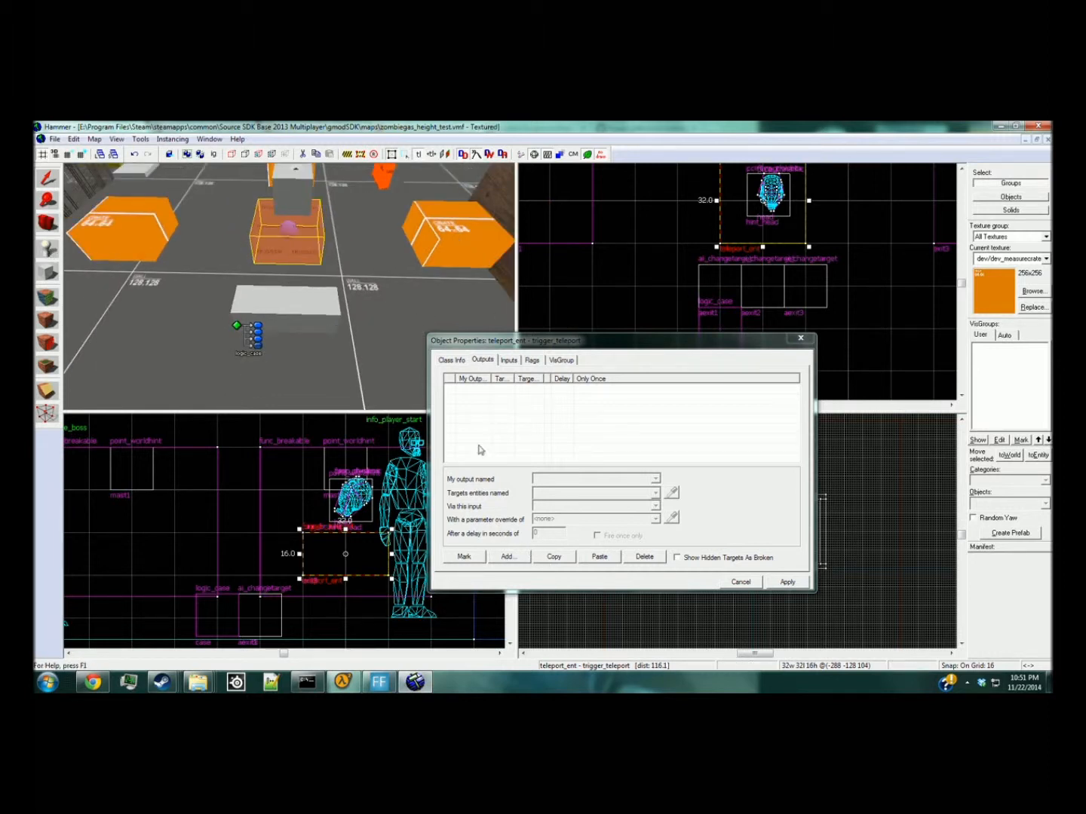
pyautogui.click(507, 557)
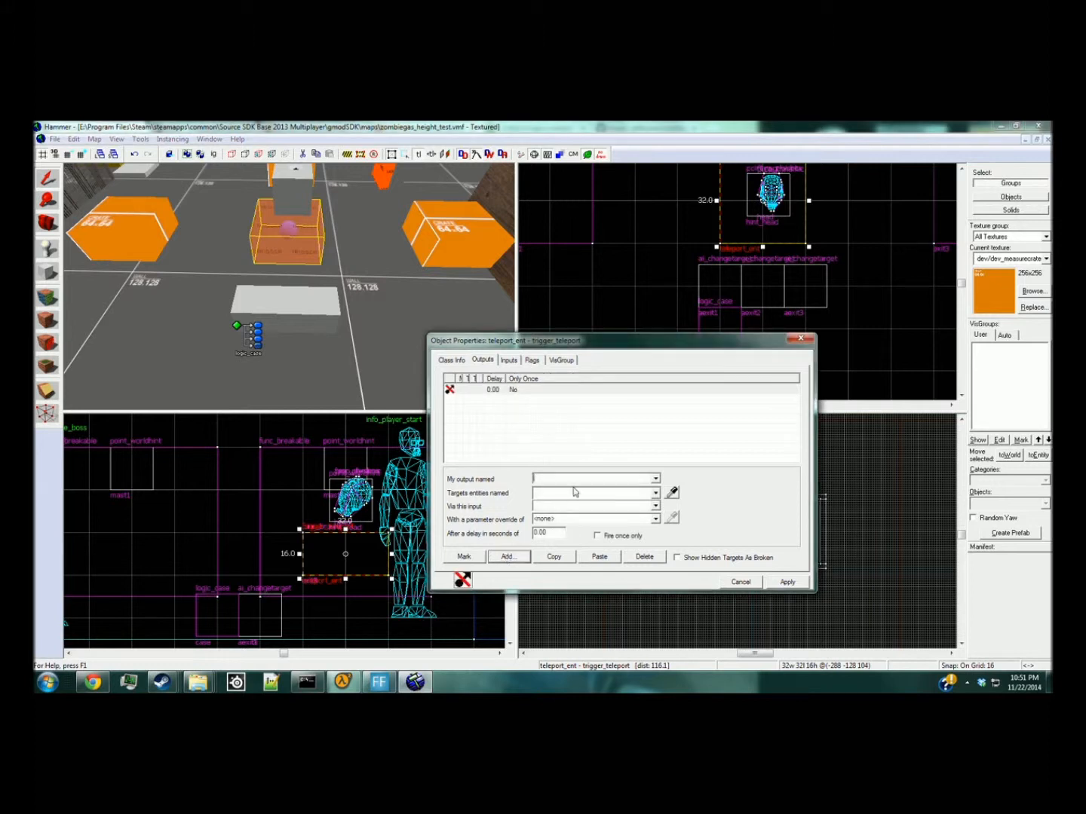
pyautogui.click(655, 479)
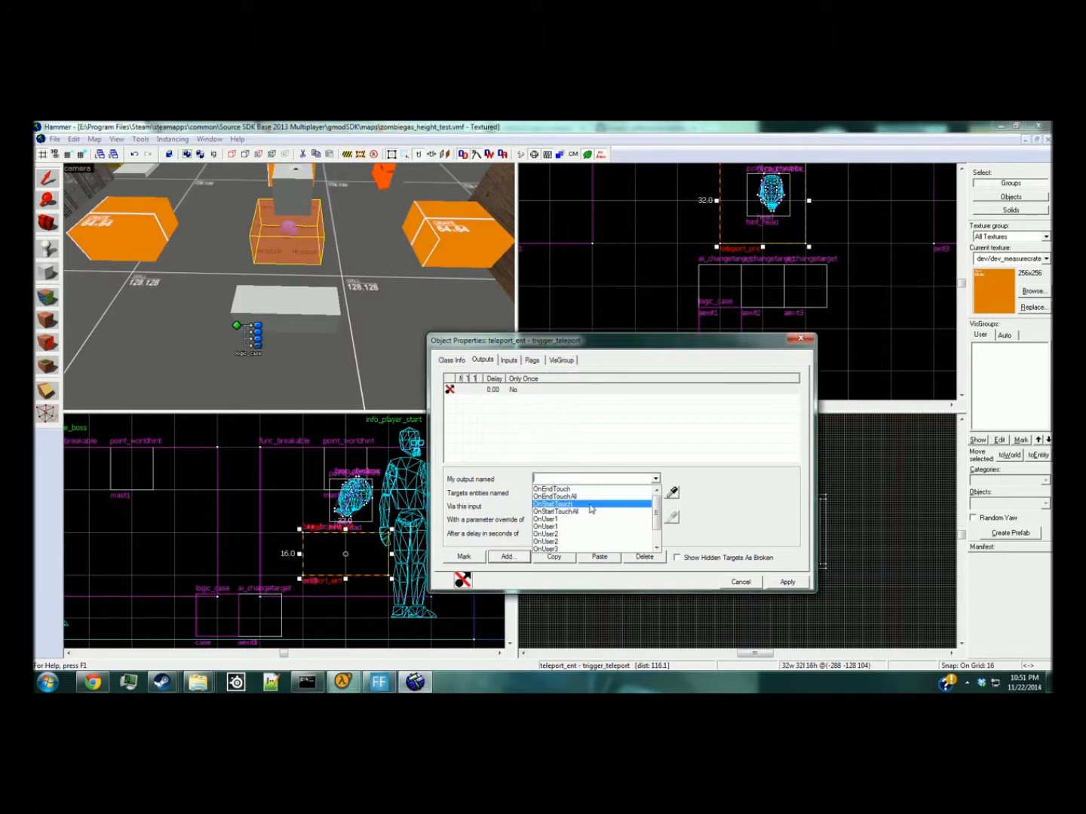
pyautogui.click(653, 502)
pyautogui.click(656, 494)
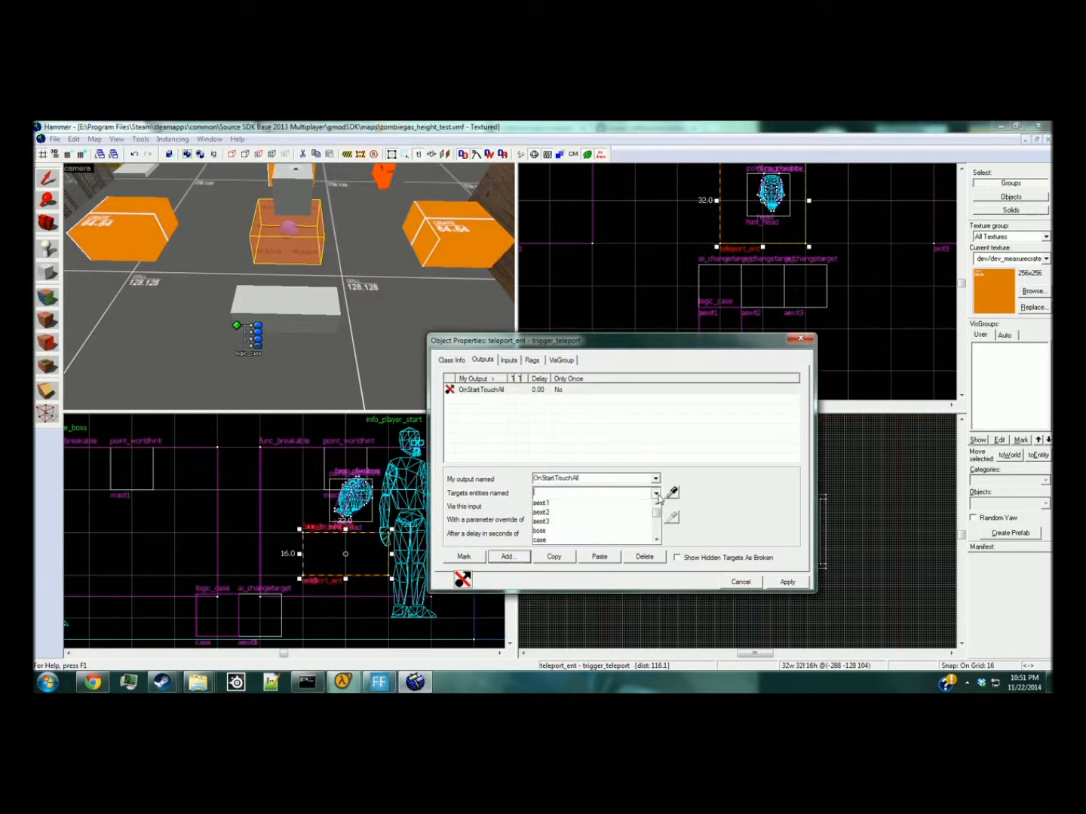
pyautogui.click(593, 515)
pyautogui.click(655, 506)
pyautogui.scroll(-3, 603, 543)
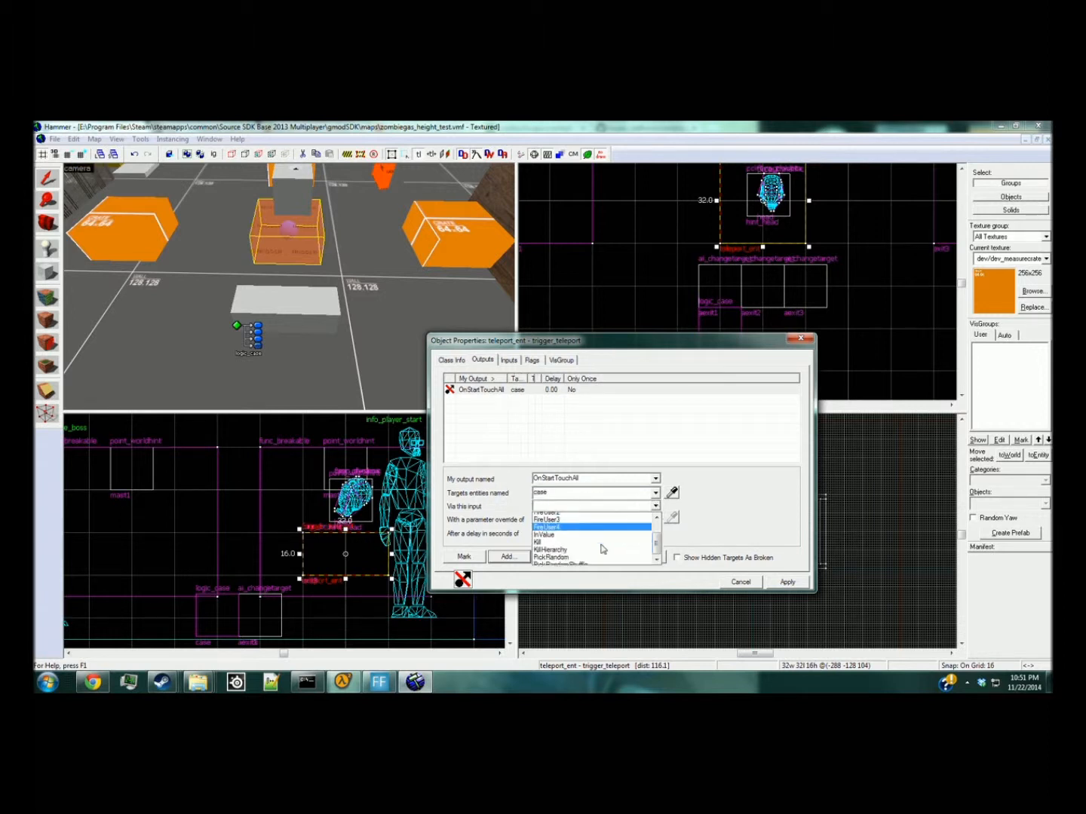
pyautogui.click(593, 554)
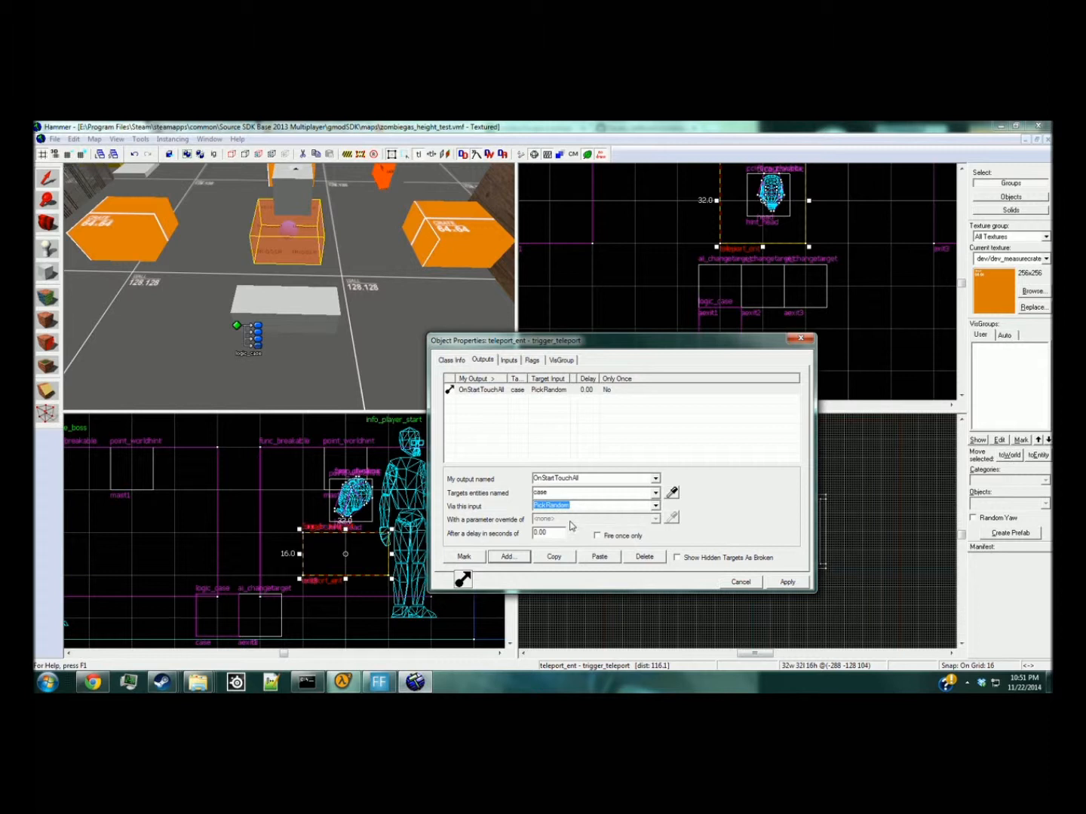
pyautogui.click(797, 582)
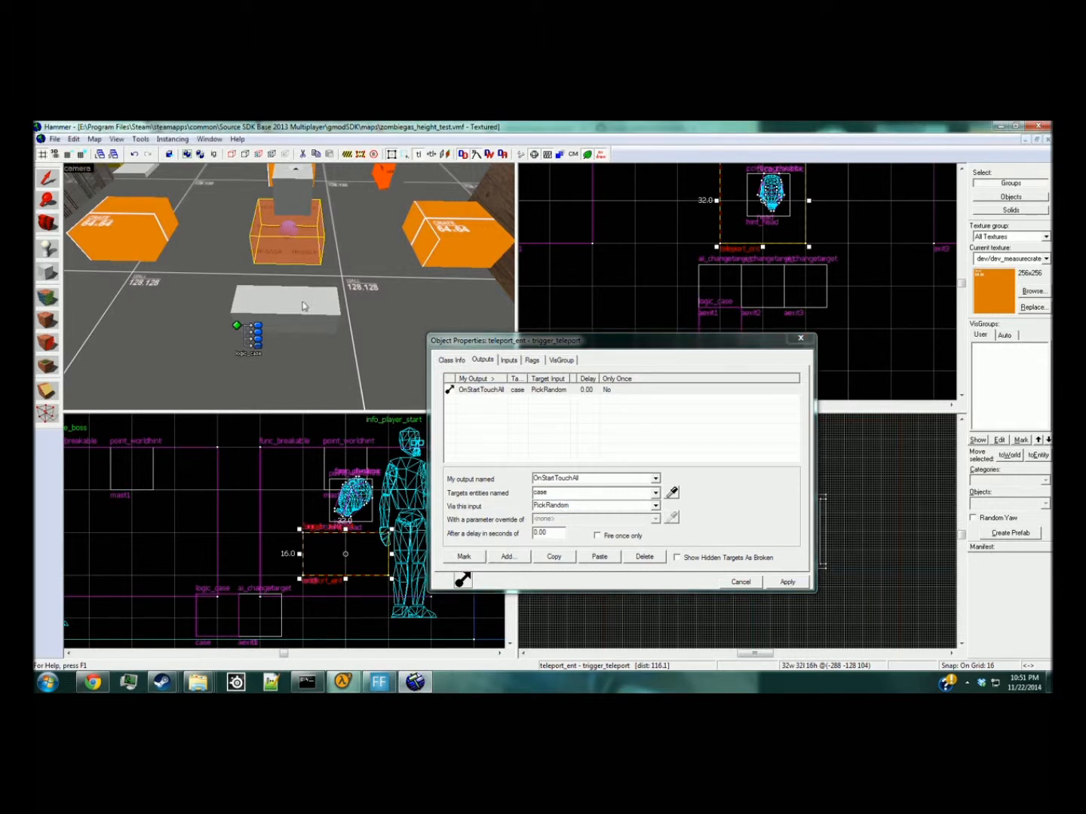
# Examine the three ai_changetarget entities, the teleport trigger's properties, the logic_case outputs and the exit1 brush.
pyautogui.click(254, 309)
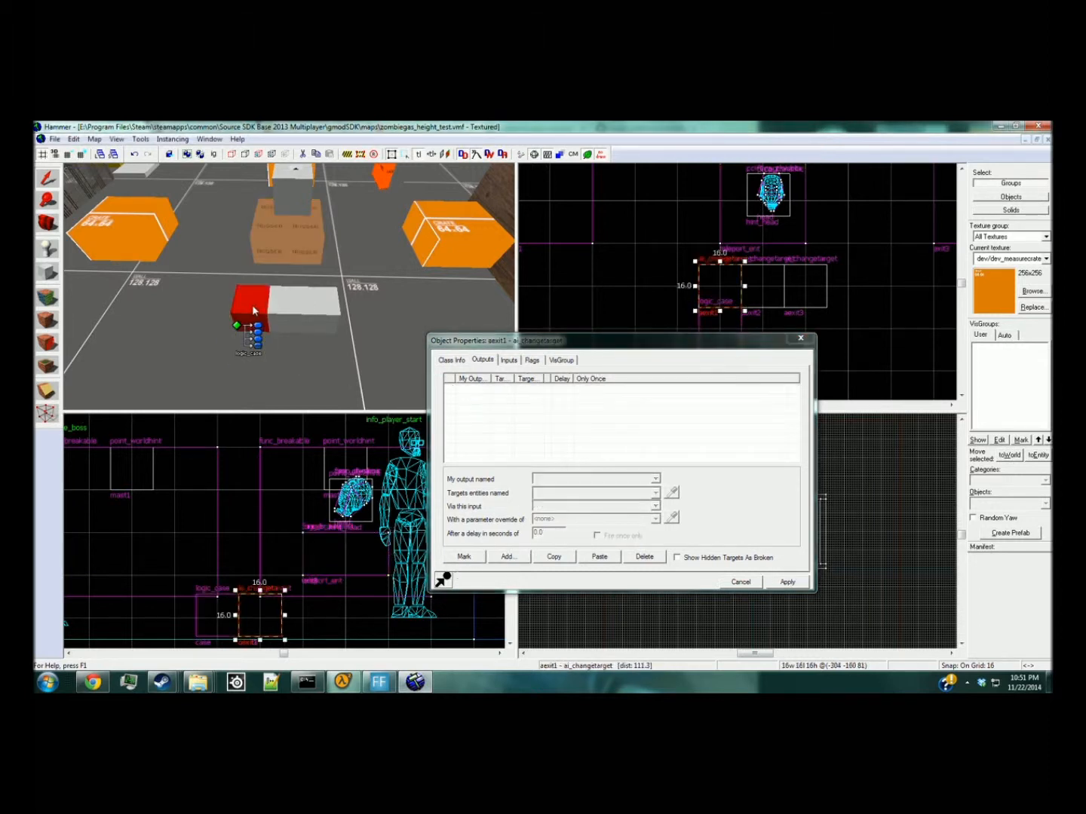
pyautogui.click(291, 310)
pyautogui.click(319, 311)
pyautogui.click(264, 305)
pyautogui.click(283, 251)
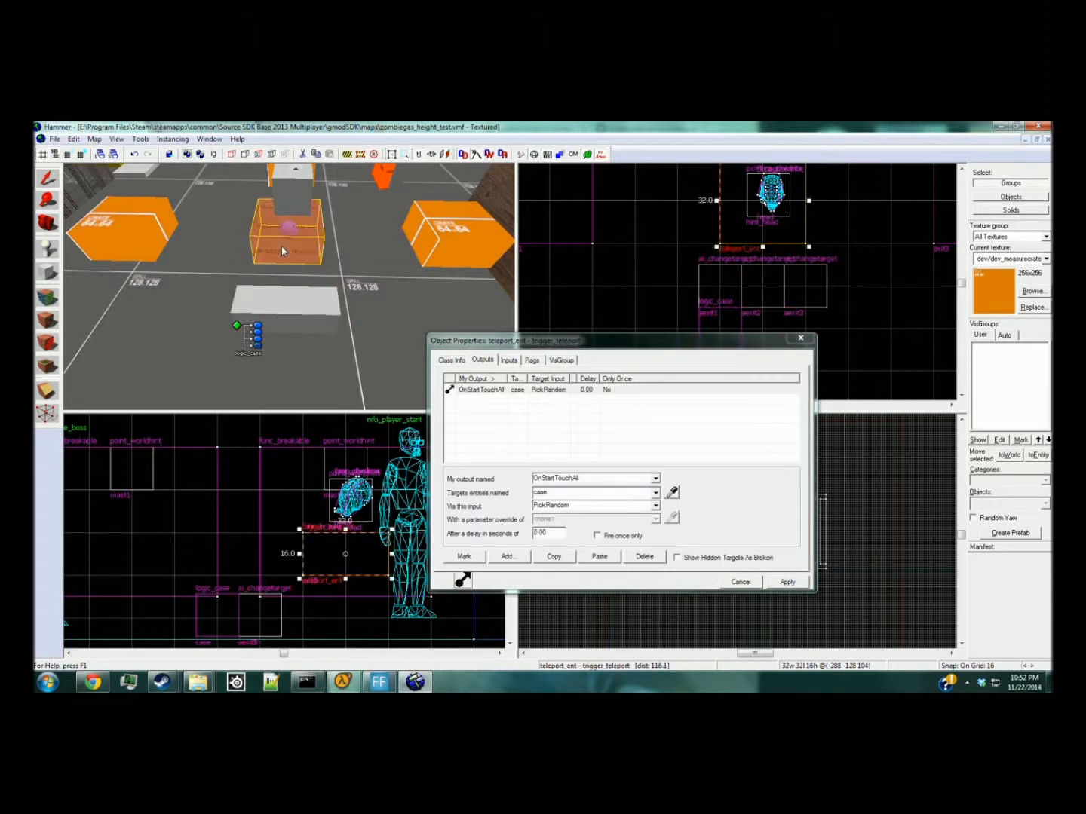
pyautogui.click(448, 360)
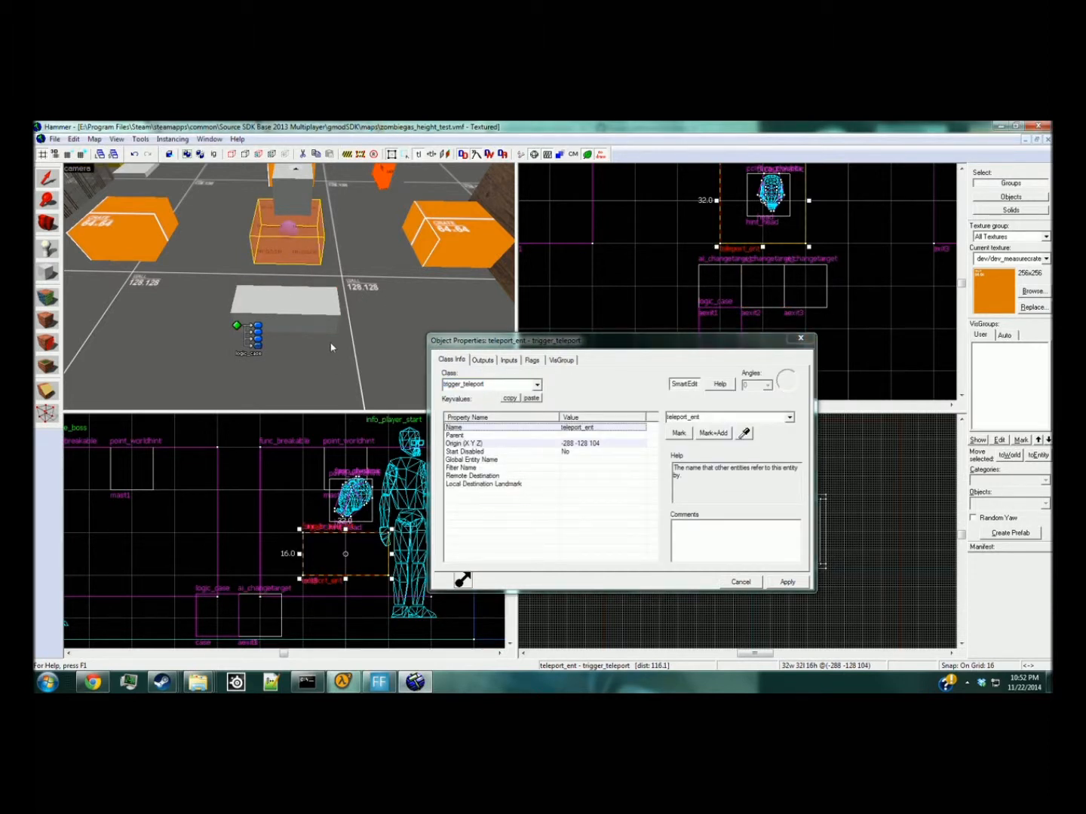
pyautogui.click(238, 350)
pyautogui.click(482, 360)
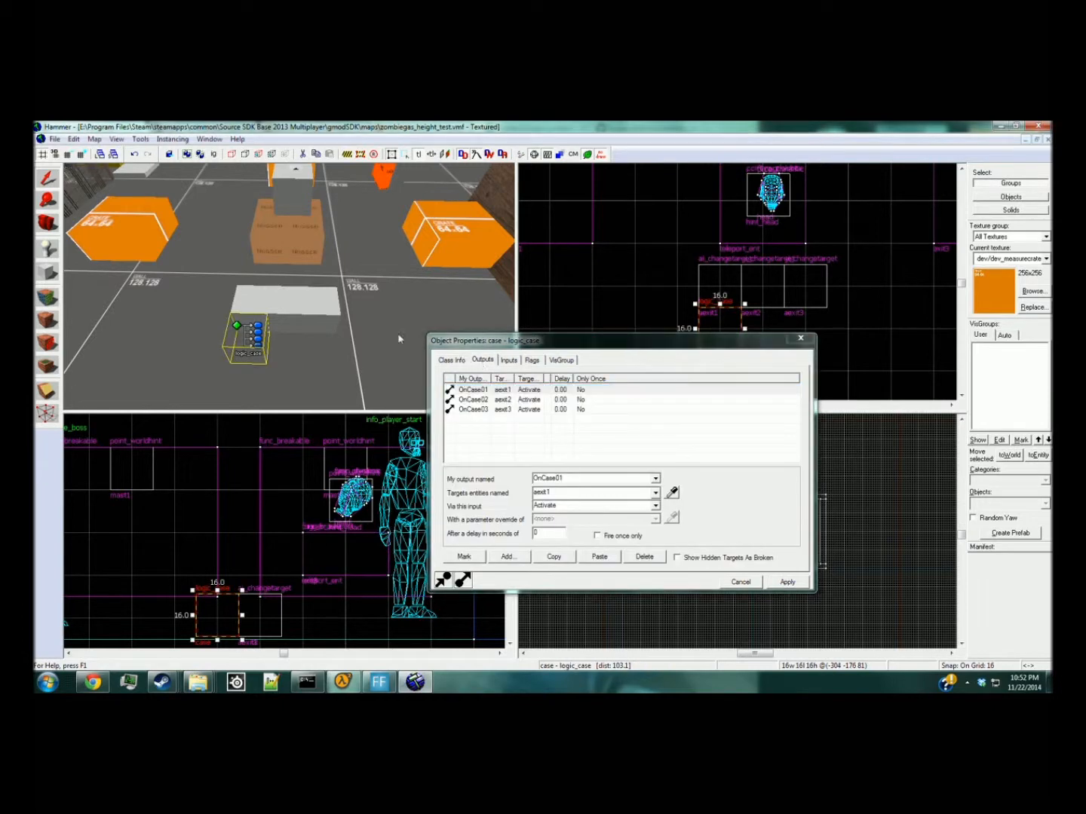
pyautogui.press('z')
pyautogui.press('w')
pyautogui.press('s')
pyautogui.press('z')
pyautogui.click(283, 225)
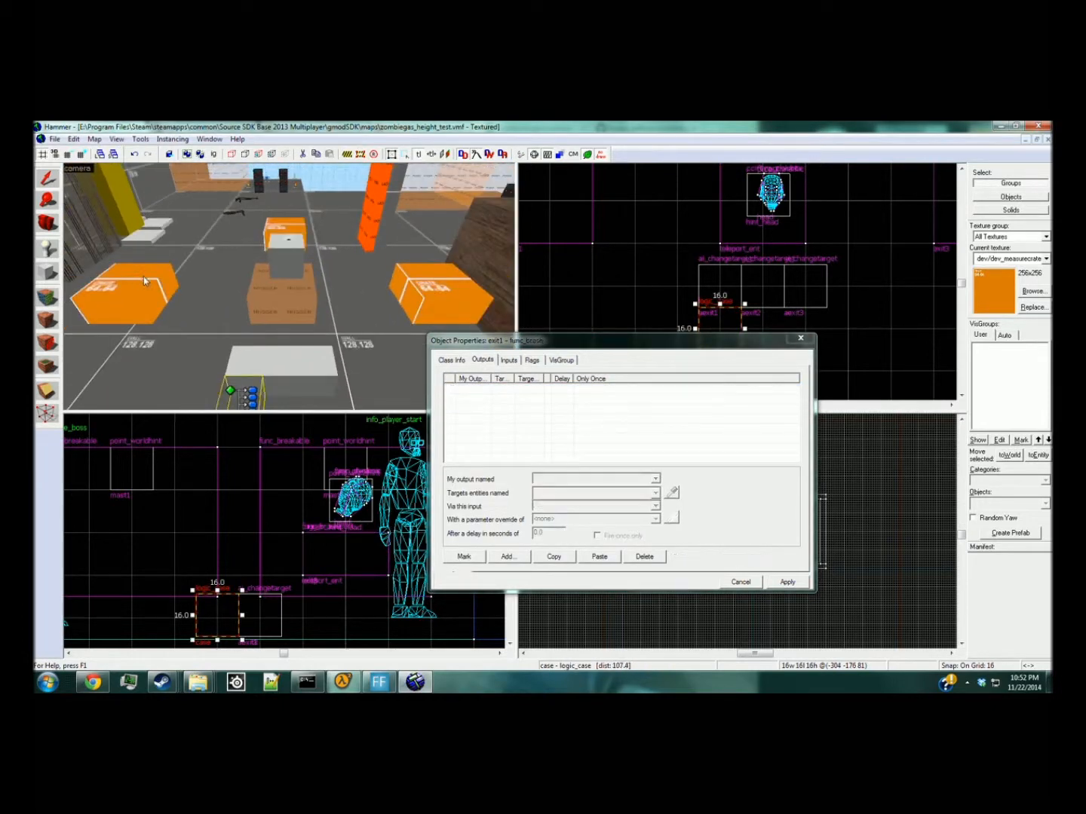
# Examine the outputs of the three exit brushes and the teleport trigger, close their properties and clear the selection.
pyautogui.click(422, 300)
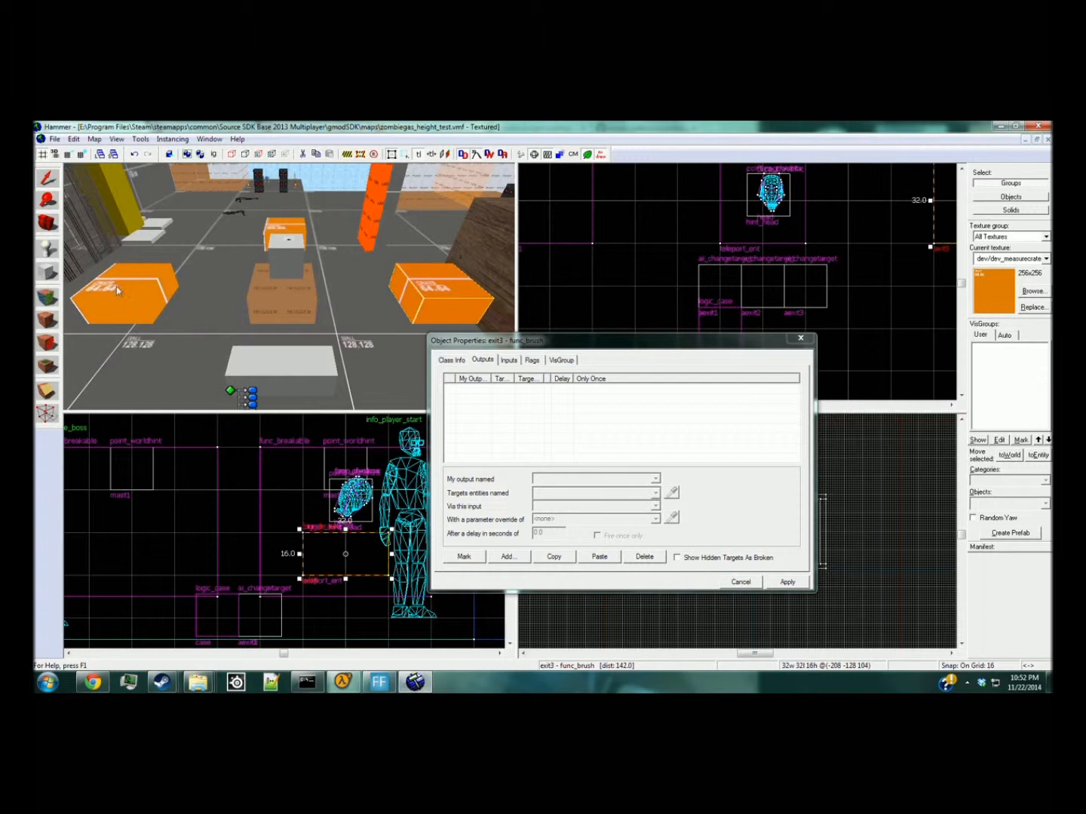
pyautogui.press('z')
pyautogui.press('s')
pyautogui.press('w')
pyautogui.press('s')
pyautogui.press('z')
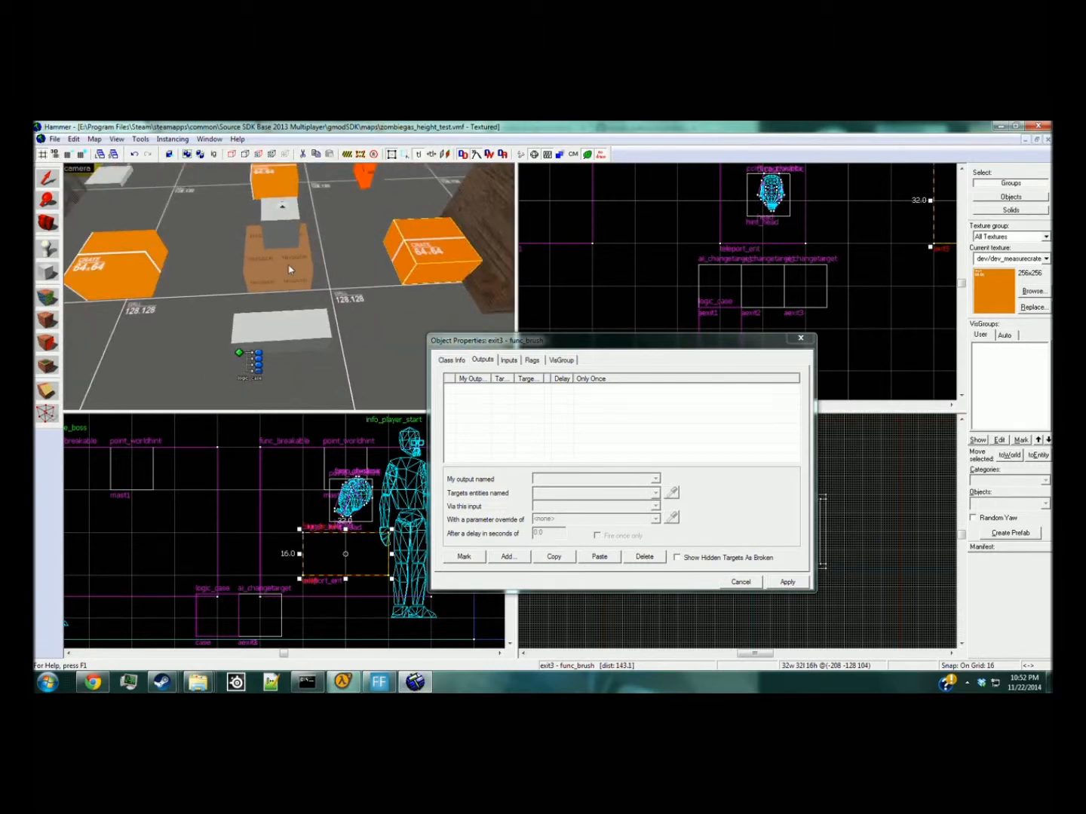
pyautogui.click(254, 269)
pyautogui.click(257, 189)
pyautogui.click(415, 252)
pyautogui.click(124, 257)
pyautogui.click(258, 188)
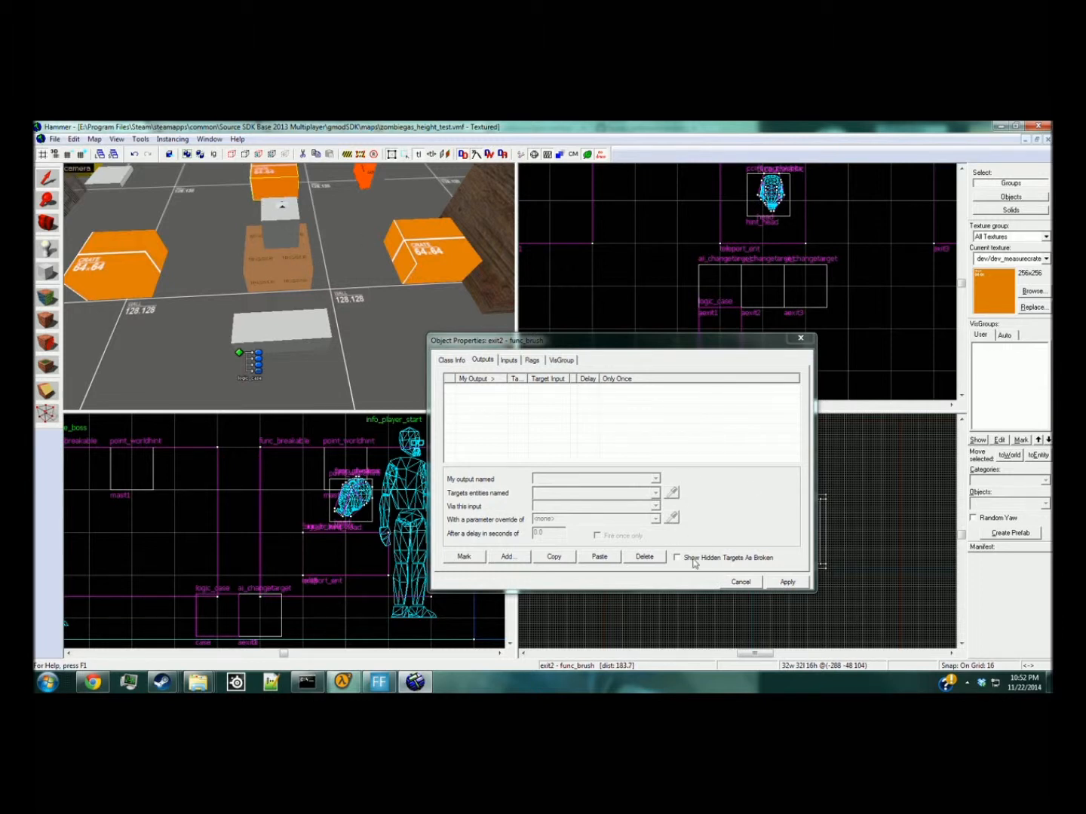
pyautogui.click(735, 581)
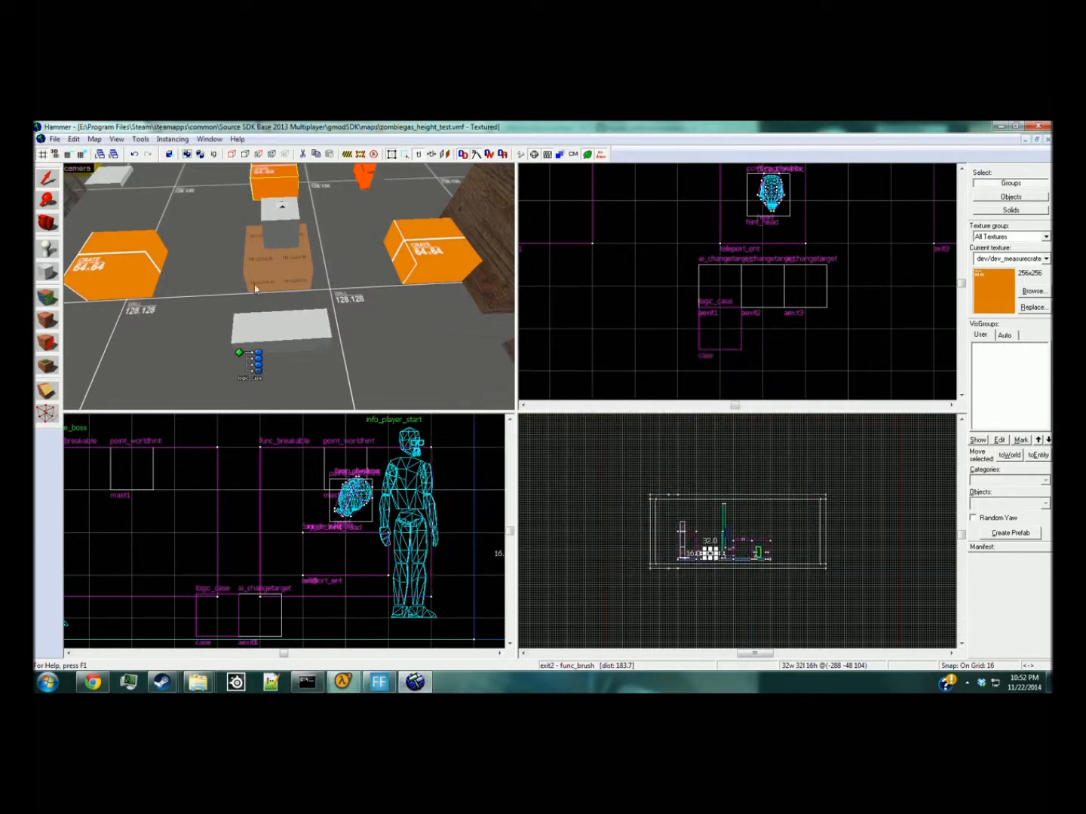
pyautogui.press('Escape')
# Compile the map with normal BSP, fast VIS and normal RAD with HDR, without running the game after compiling.
pyautogui.press('z')
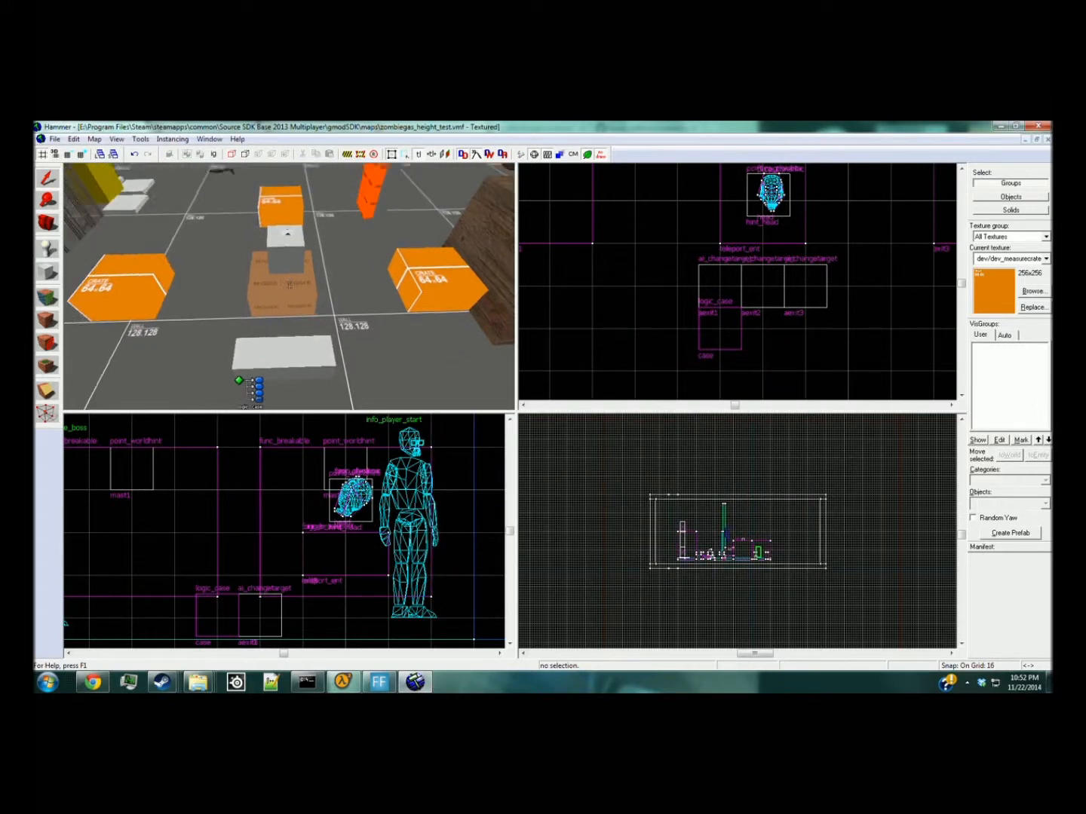
pyautogui.press('z')
pyautogui.press('F9')
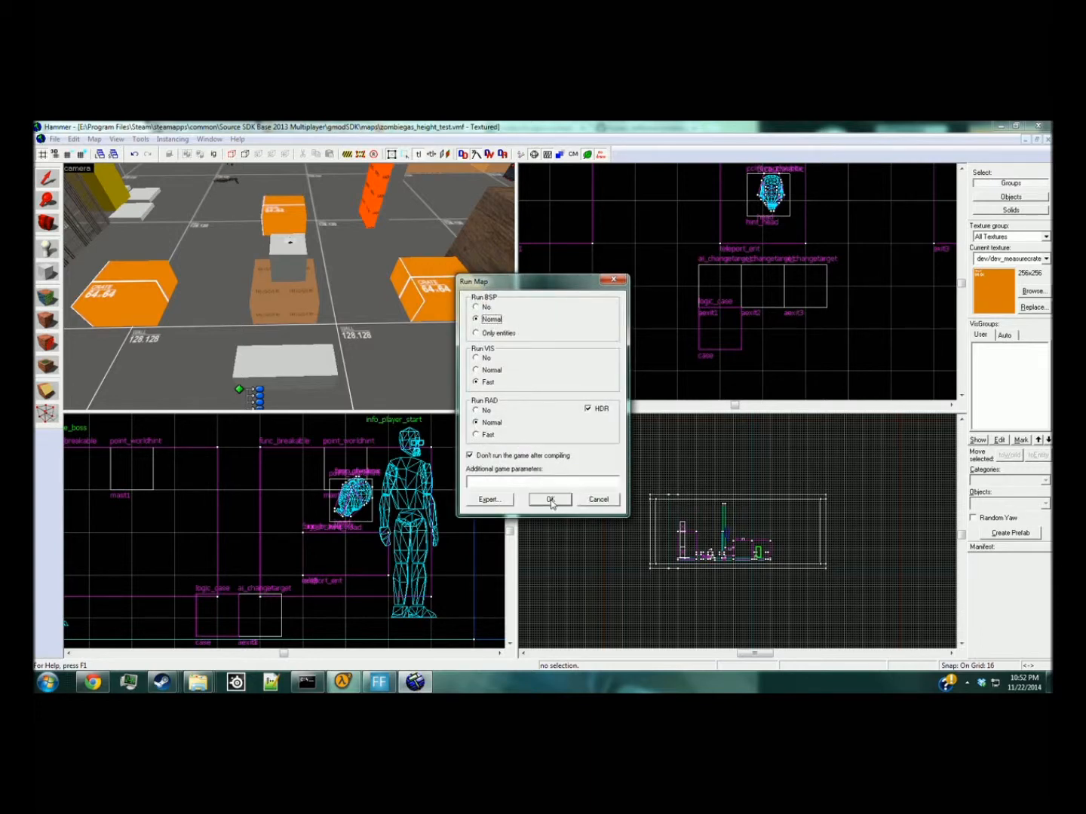
pyautogui.click(550, 500)
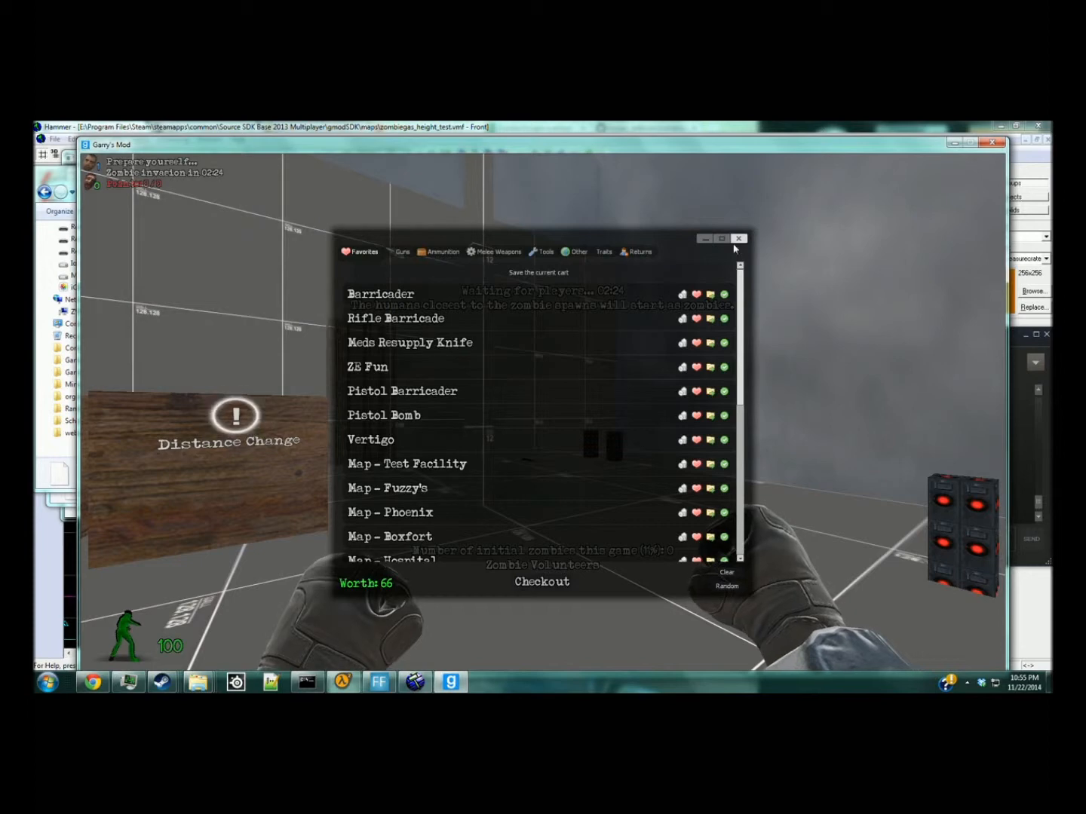
# In Garry's Mod, dismiss the shop cart window and walk to the head labelled "Use me for fun times!".
pyautogui.click(737, 240)
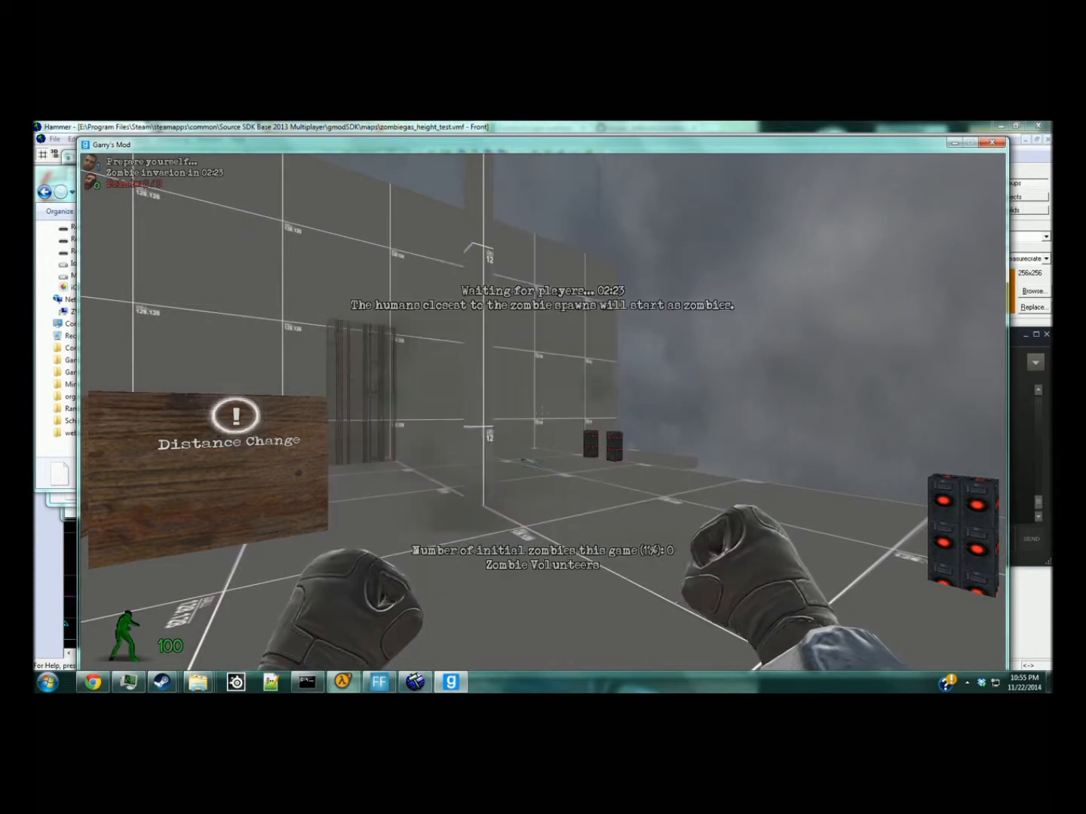
pyautogui.press('w')
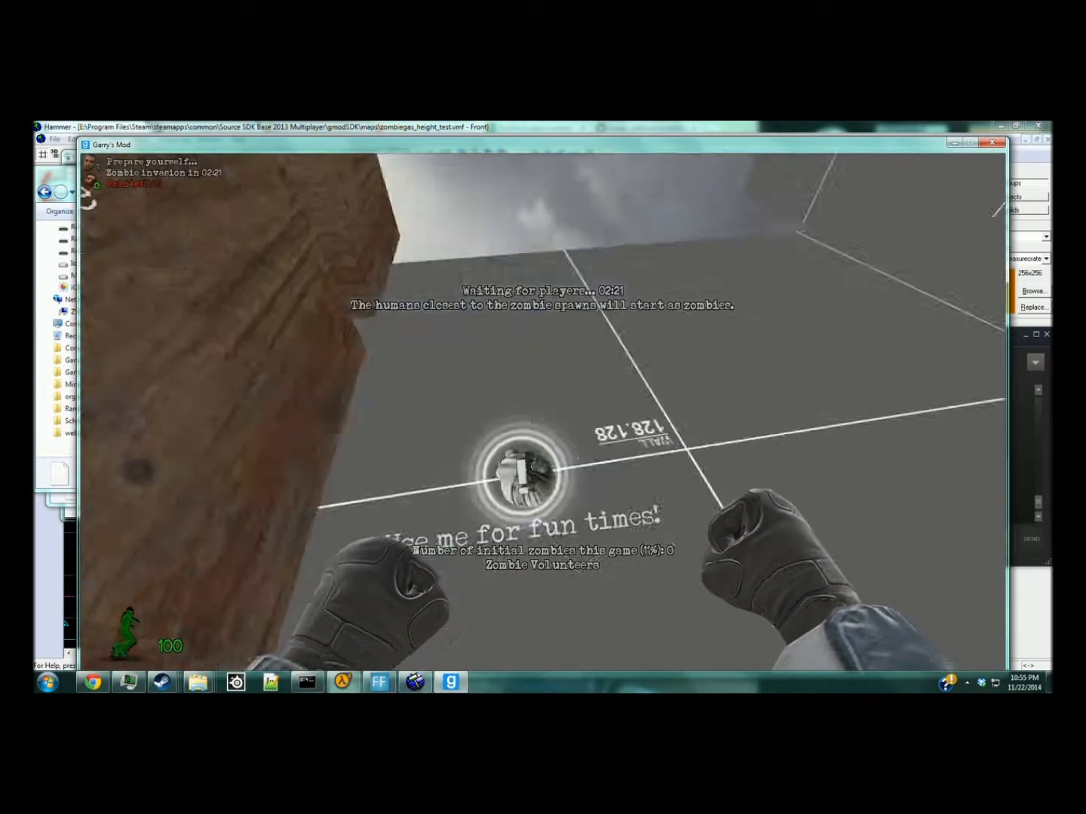
pyautogui.press('d')
pyautogui.press('ctrl')
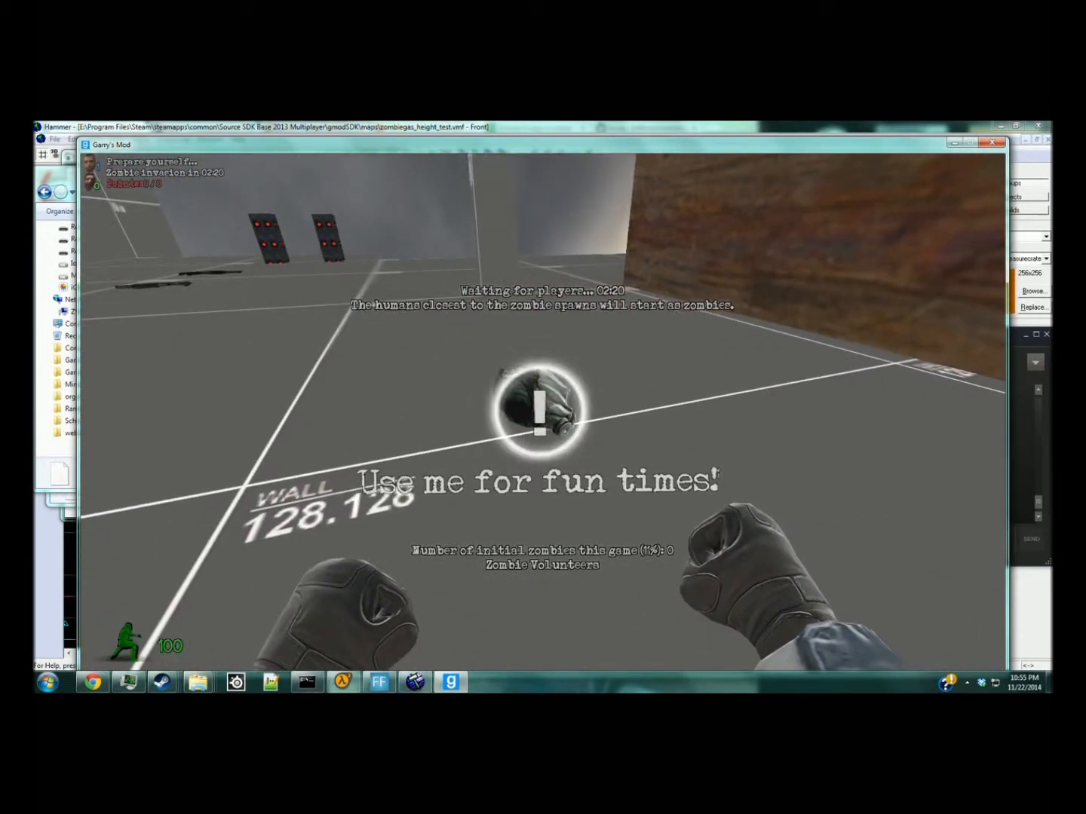
pyautogui.press('s')
pyautogui.press('w')
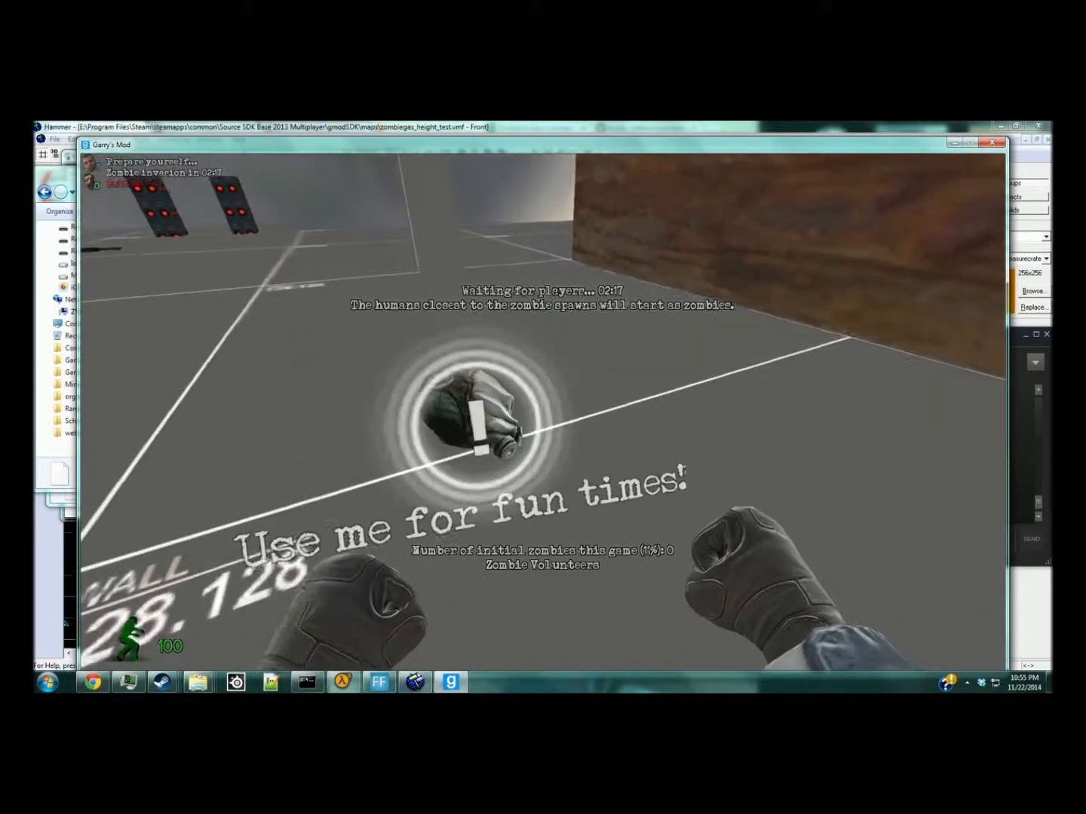
# Move back and forth around the "Use me for fun times!" head to try out the random teleport exits.
pyautogui.press('s')
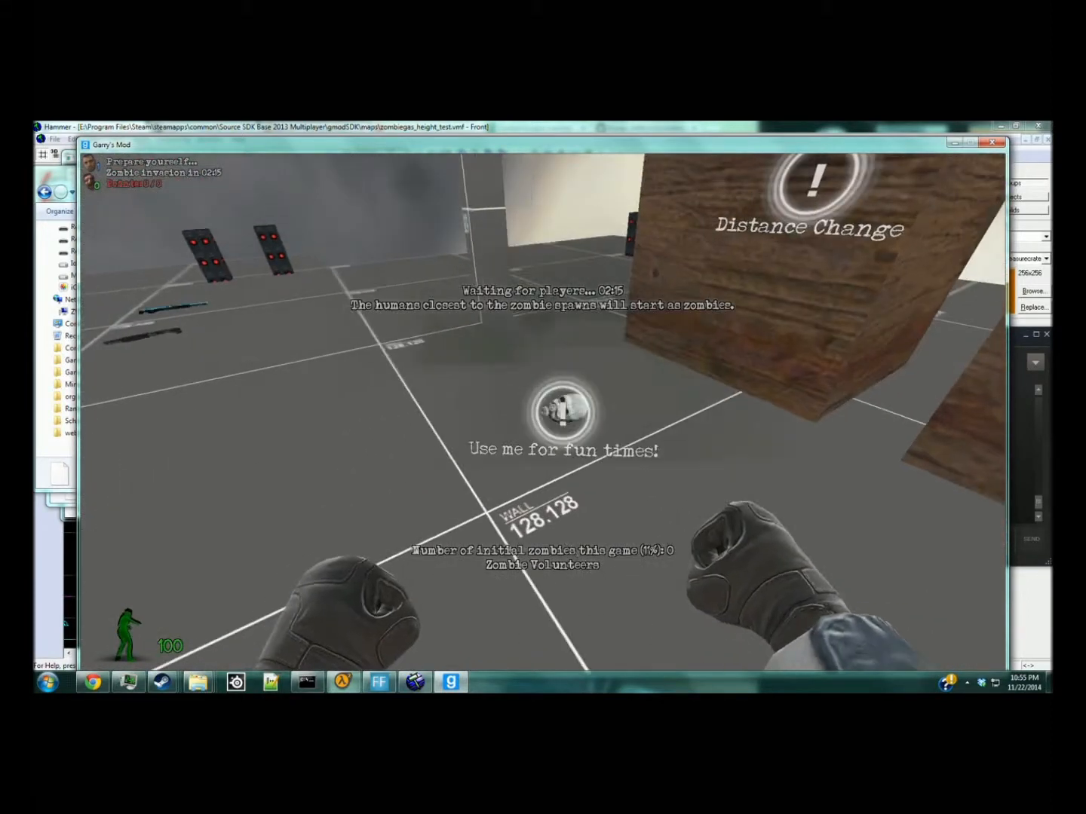
pyautogui.press('w')
pyautogui.press('s')
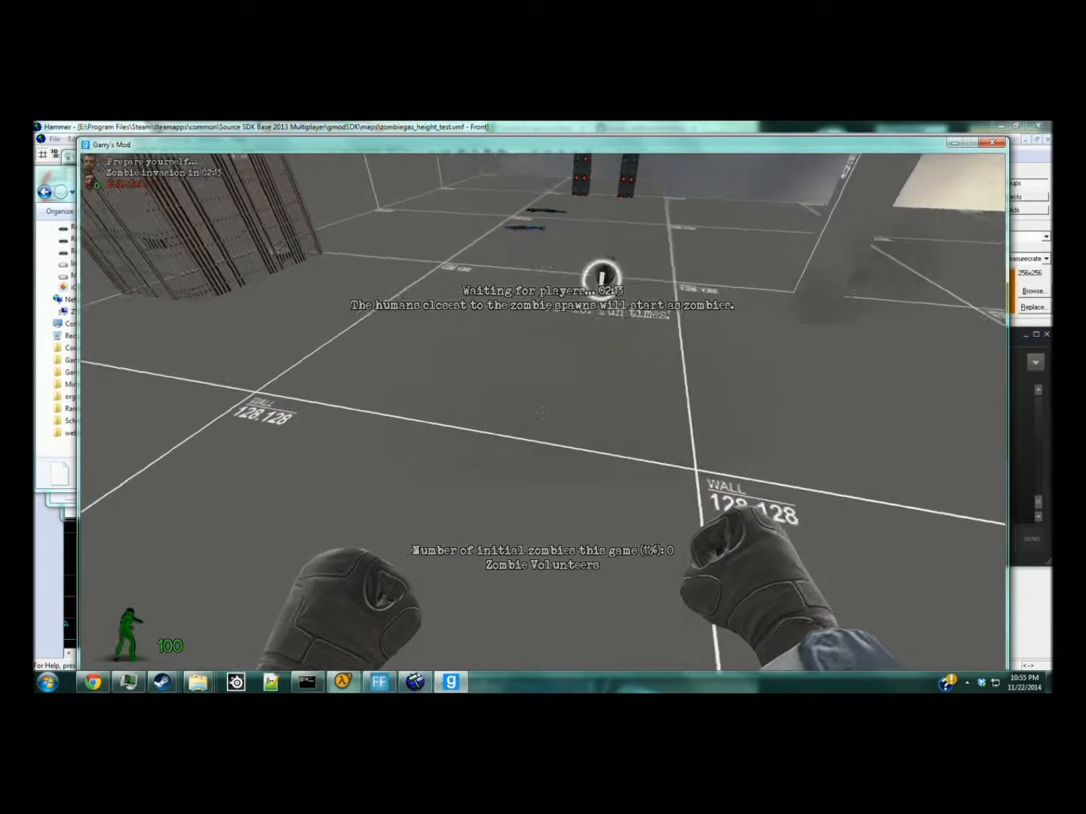
pyautogui.press('w')
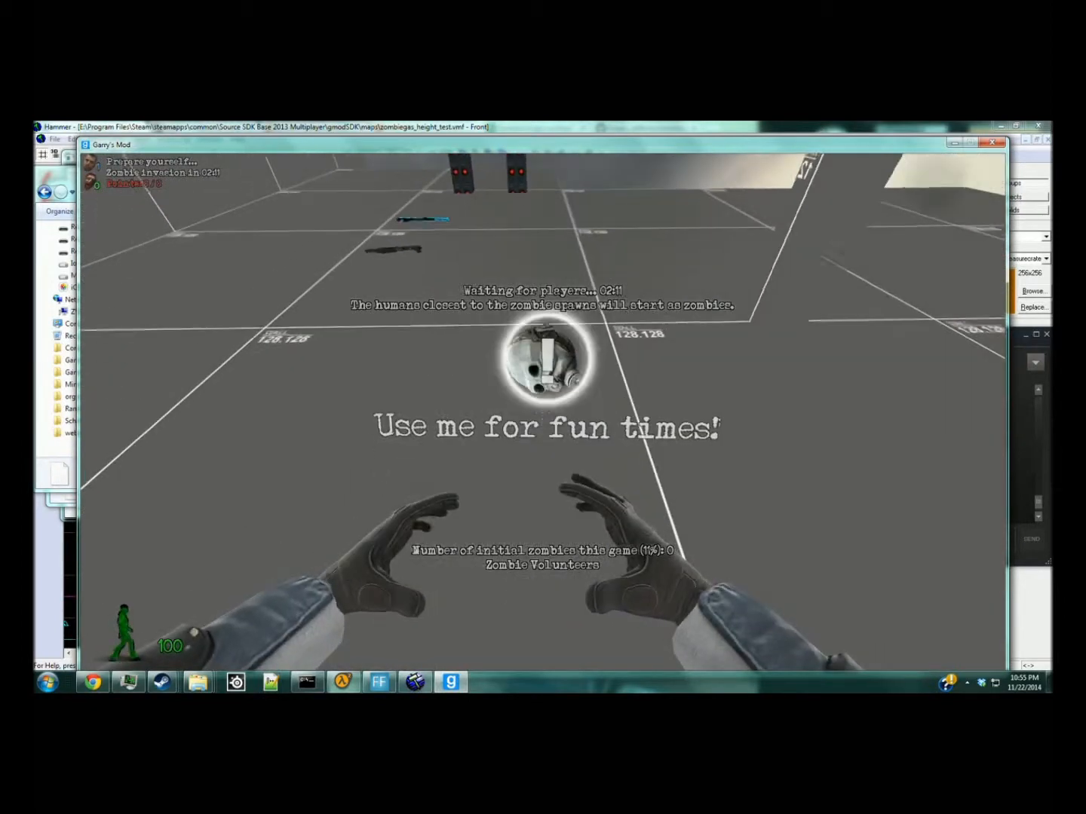
pyautogui.press('s')
pyautogui.press('w')
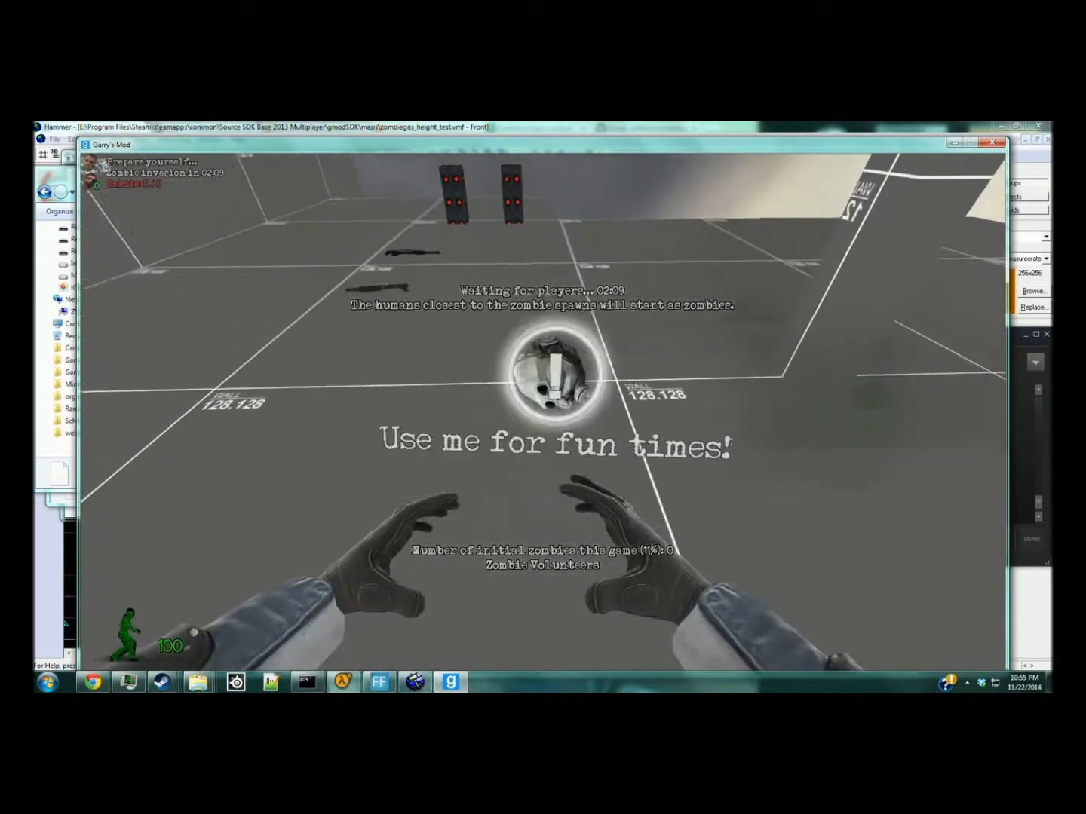
pyautogui.press('s')
pyautogui.press('w')
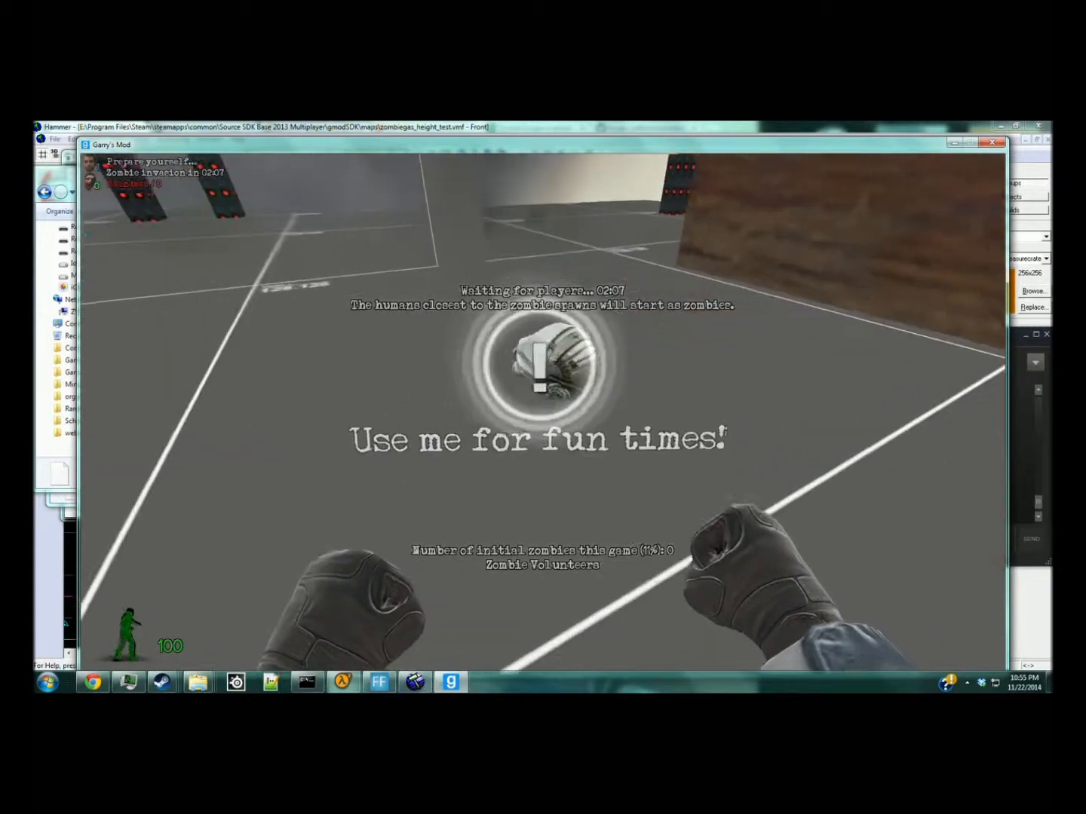
# Repeatedly pick up and release the "Use me for fun times!" head to test the teleport's random destinations.
pyautogui.press('e')
pyautogui.press('w')
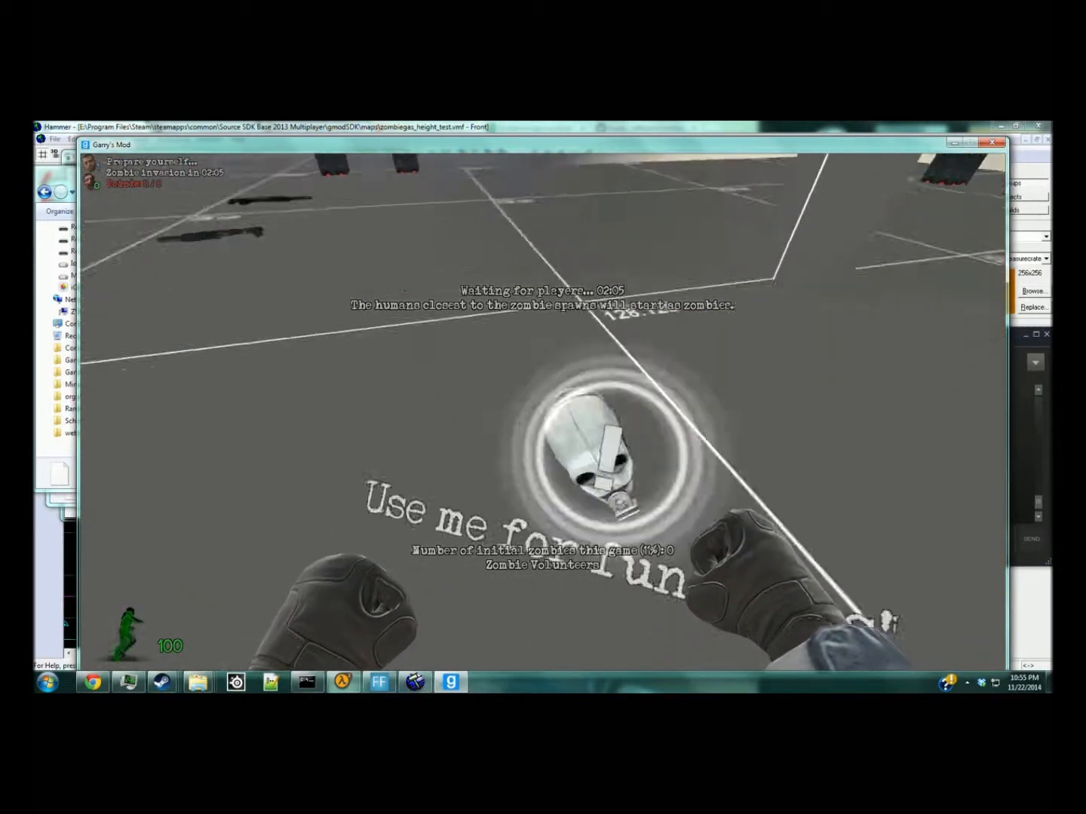
pyautogui.press('e')
pyautogui.press('s')
pyautogui.press('e')
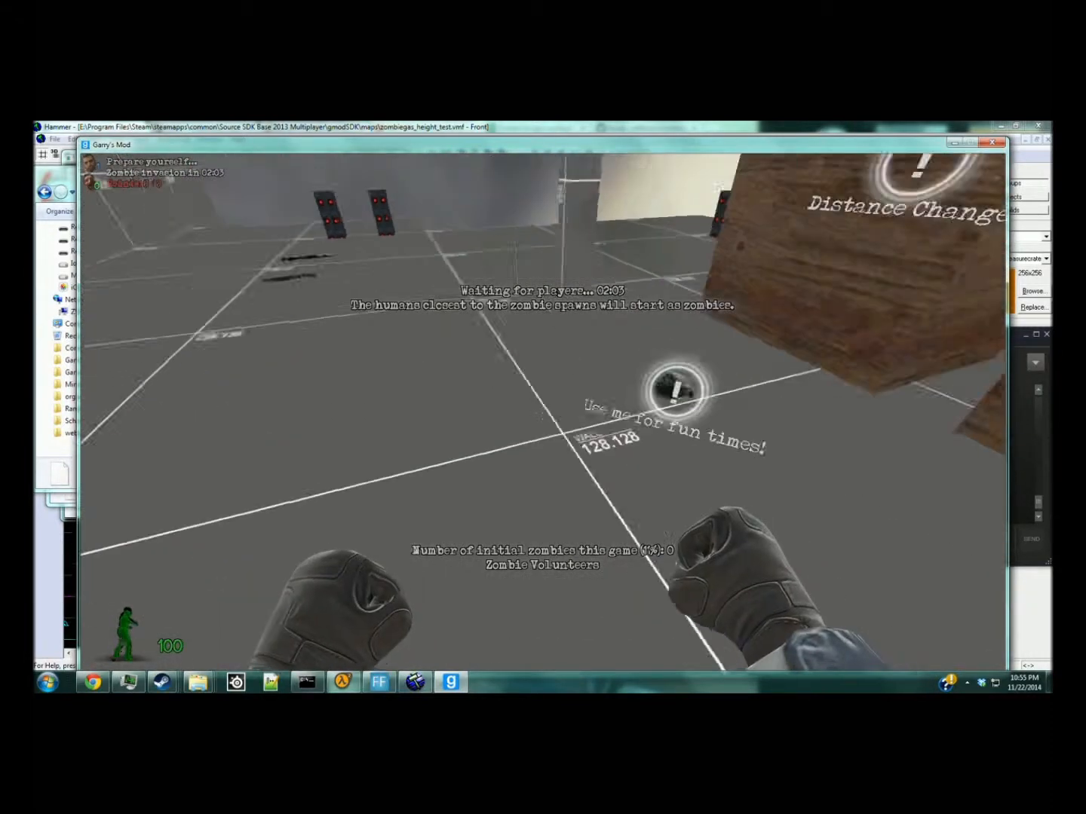
pyautogui.press('e')
pyautogui.press('e')
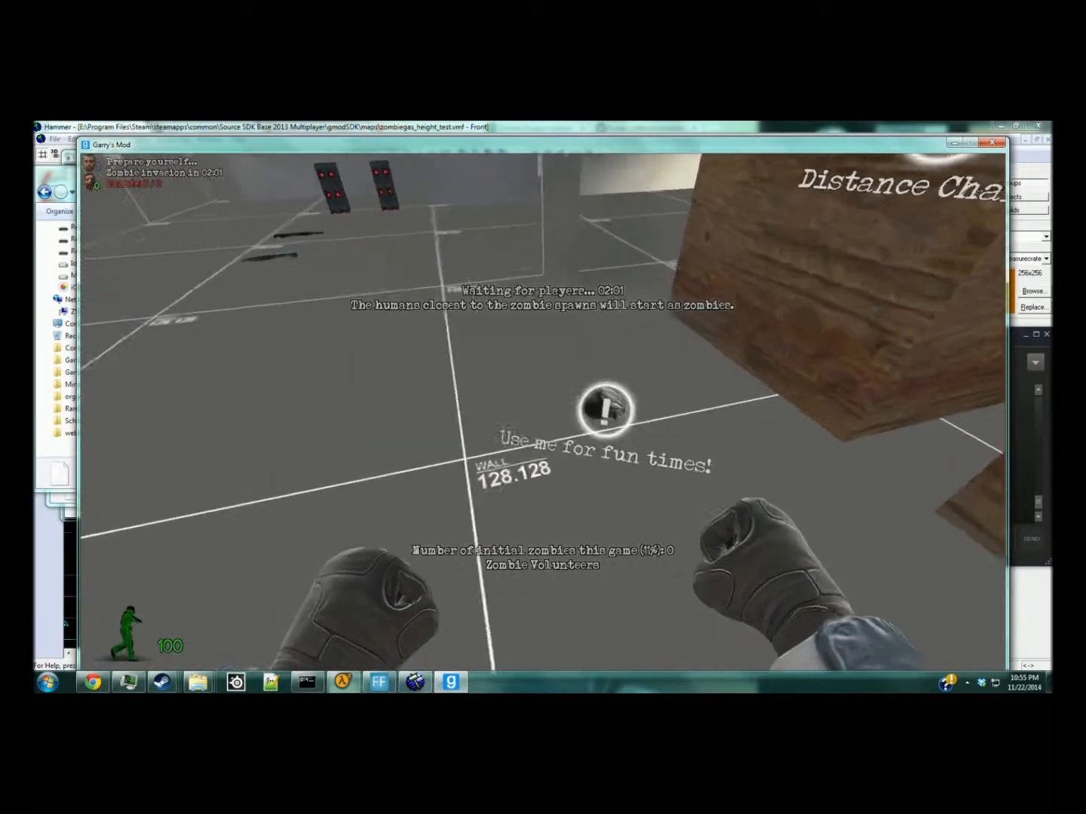
pyautogui.press('e')
pyautogui.press('e')
pyautogui.press('w')
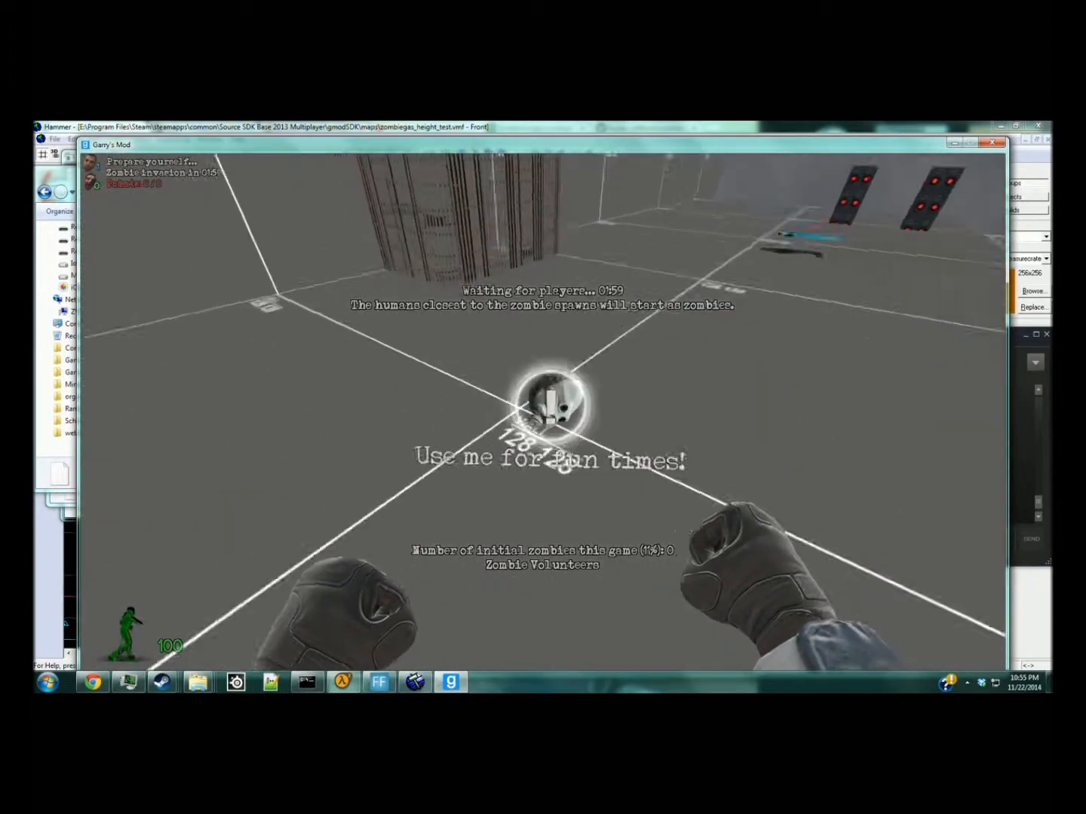
pyautogui.press('e')
pyautogui.press('e')
pyautogui.press('w')
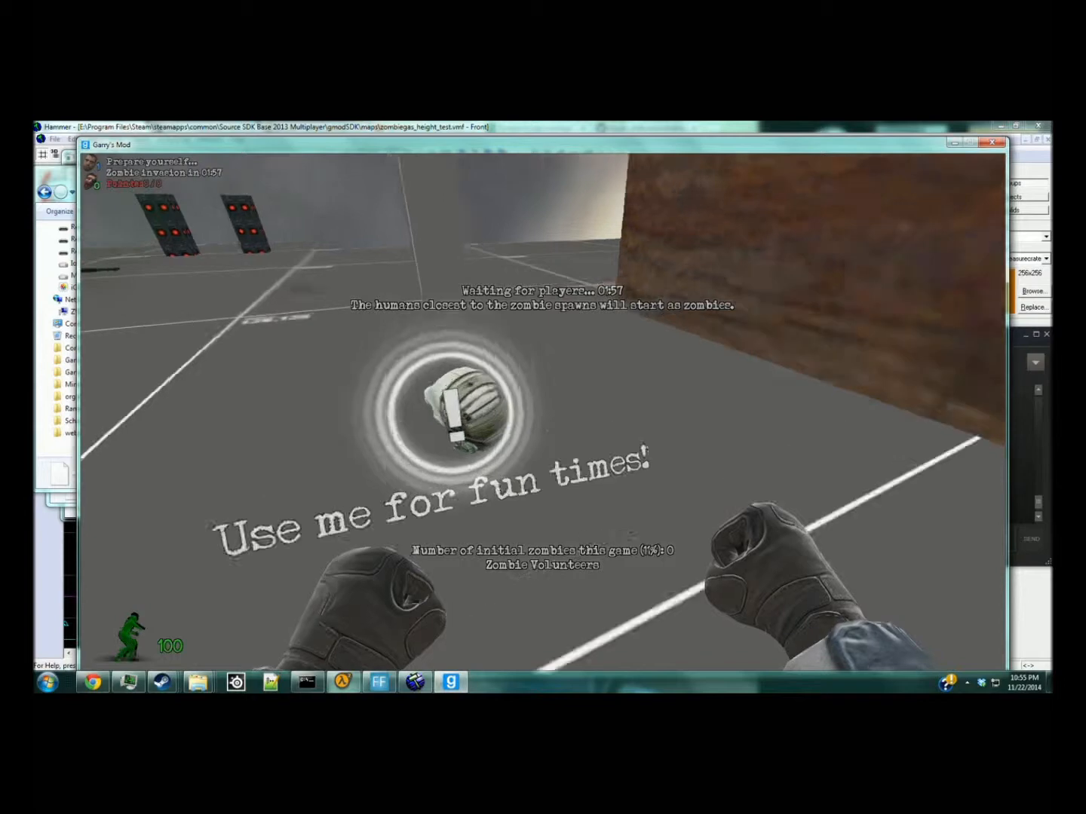
pyautogui.press('e')
pyautogui.press('e')
pyautogui.press('w')
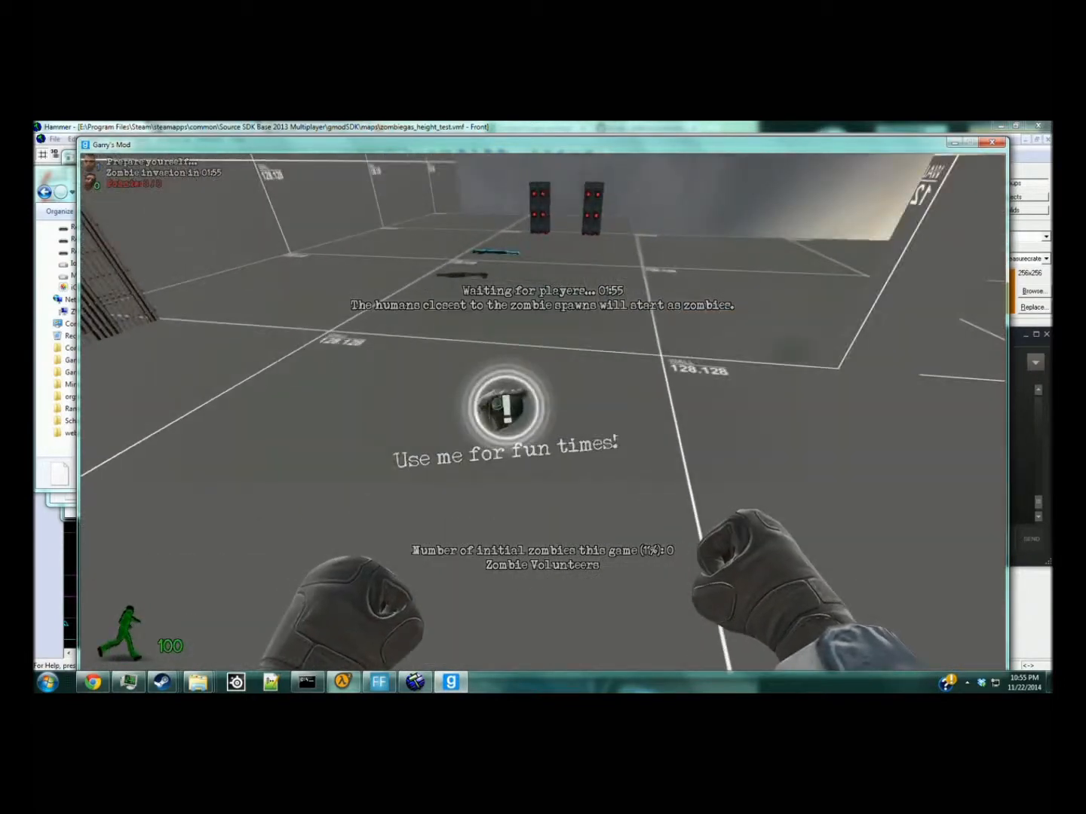
pyautogui.press('e')
pyautogui.press('e')
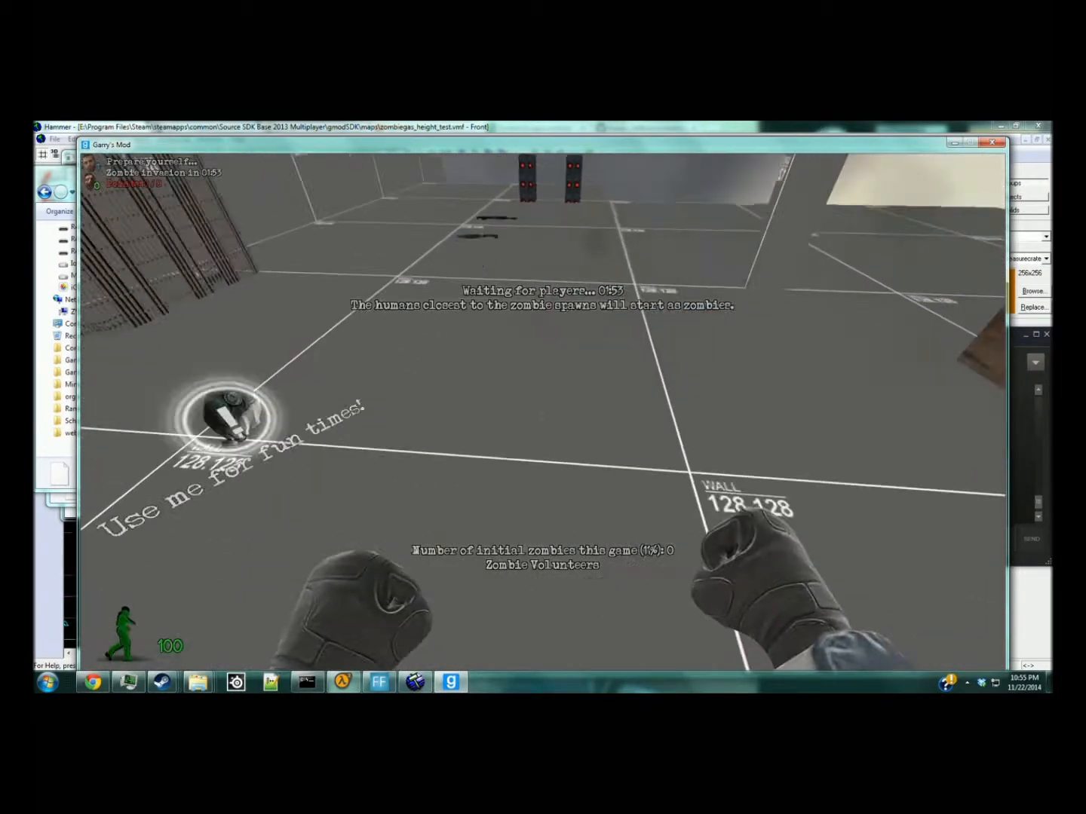
pyautogui.press('e')
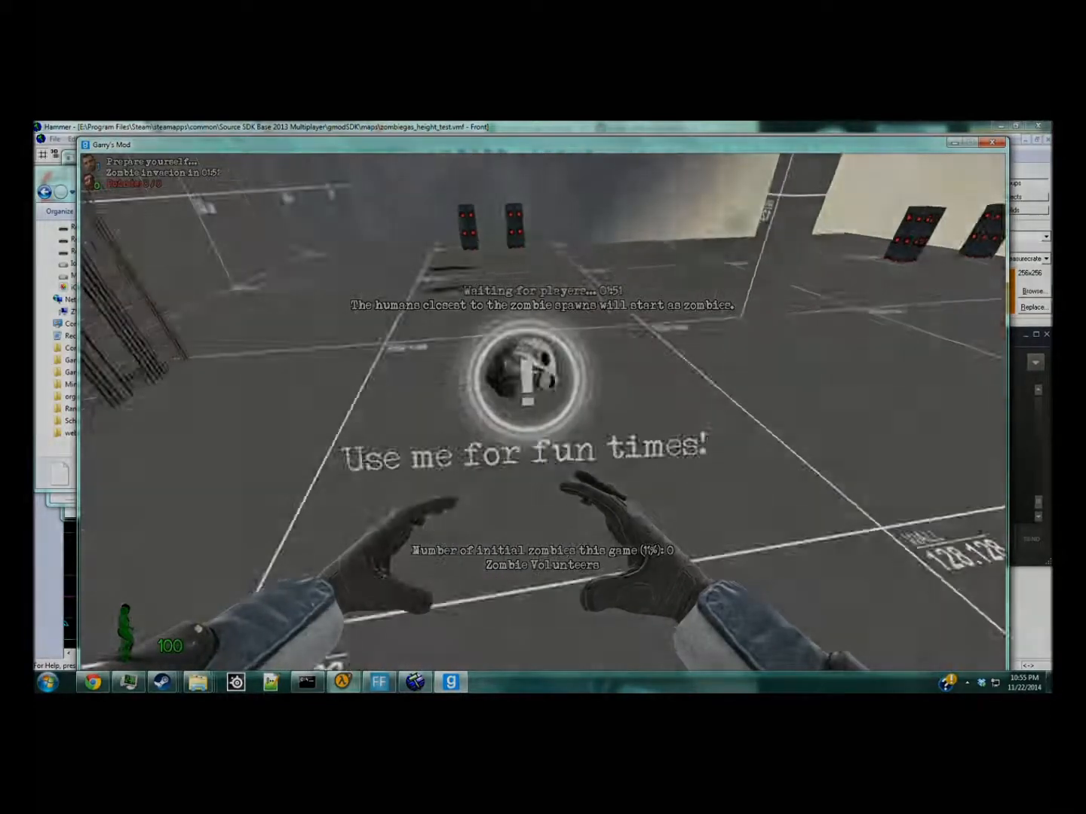